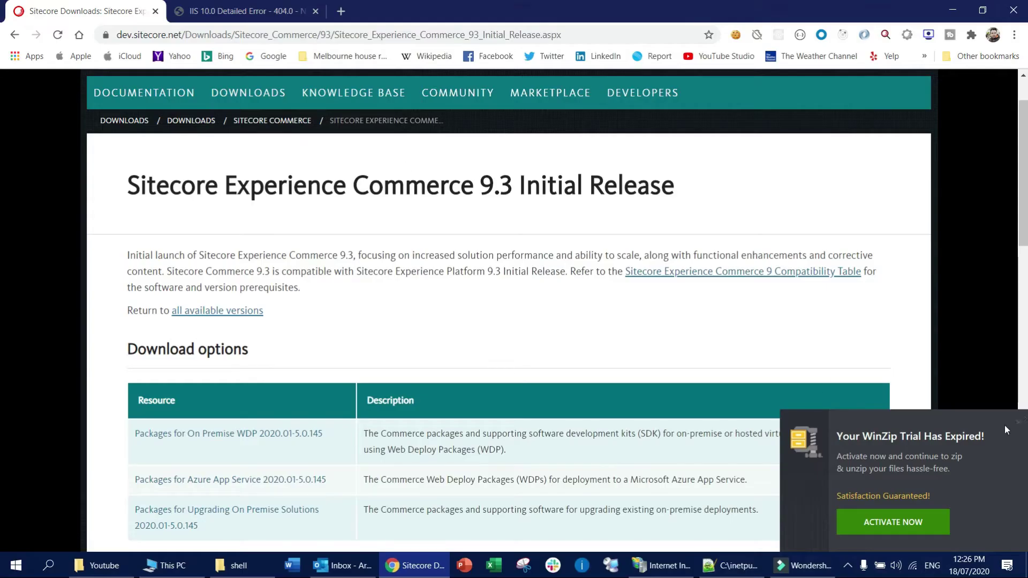
Step: Dismiss the WinZip trial notice and download Packages for On Premise WDP 2020.01-5.0.145, accepting the usage terms
left_click(1019, 424)
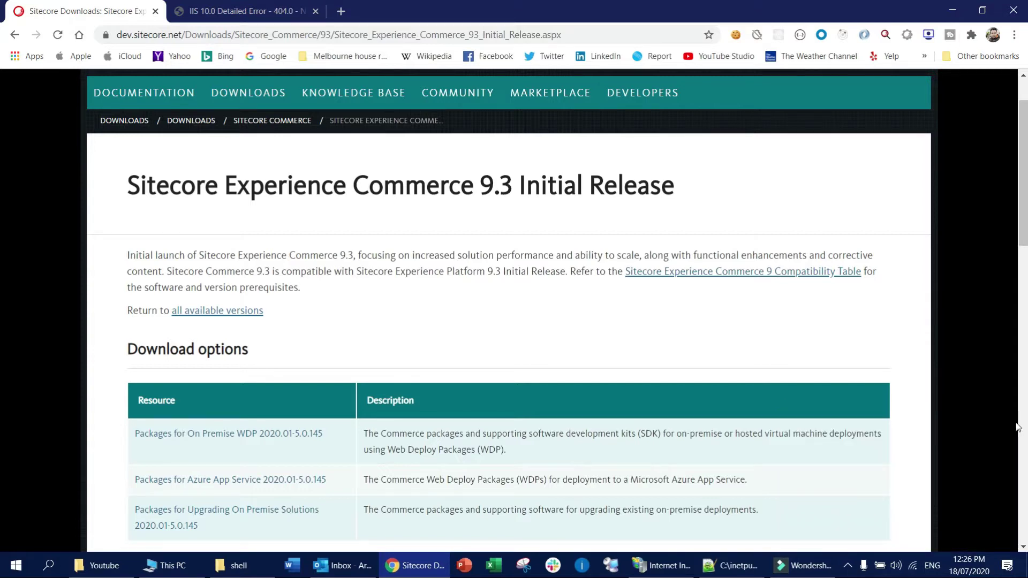
left_click(321, 34)
left_click(618, 338)
left_click(265, 435)
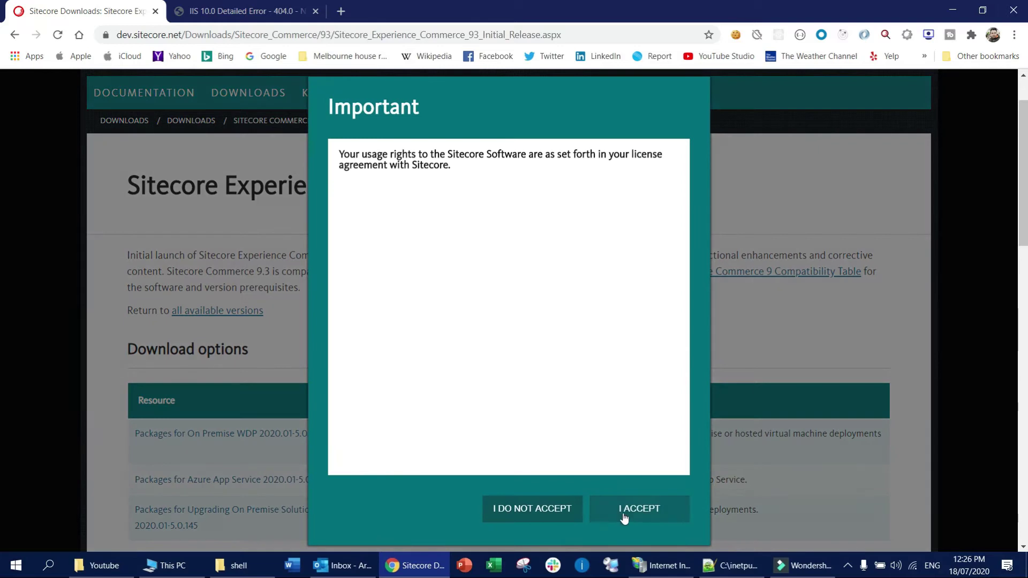
left_click(606, 513)
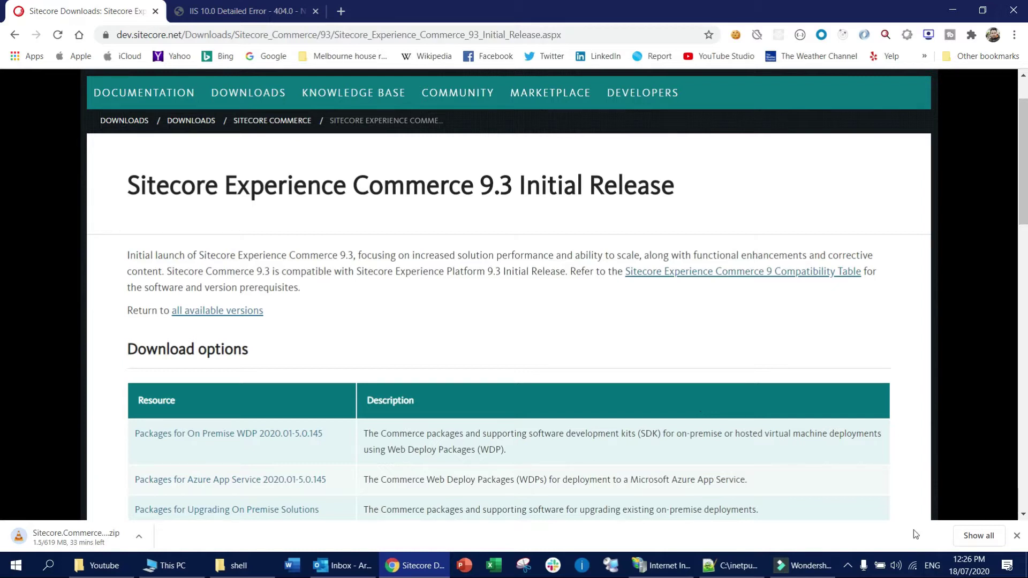
left_click(913, 570)
left_click(828, 136)
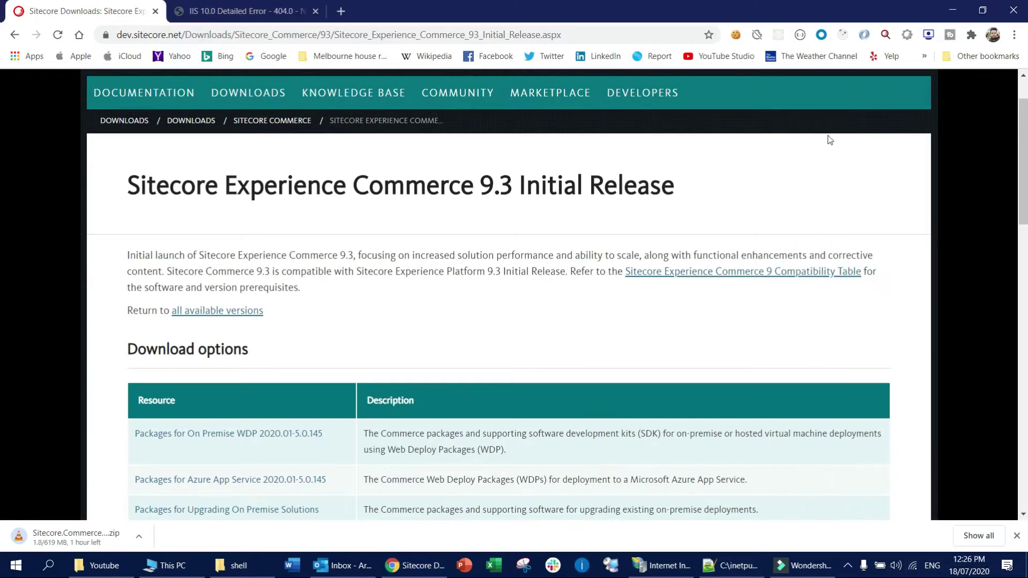
Step: Download the Installation Guide - On Prem from the release information, accepting the usage terms, and open the PDF
scroll(338, 477, "down", 5)
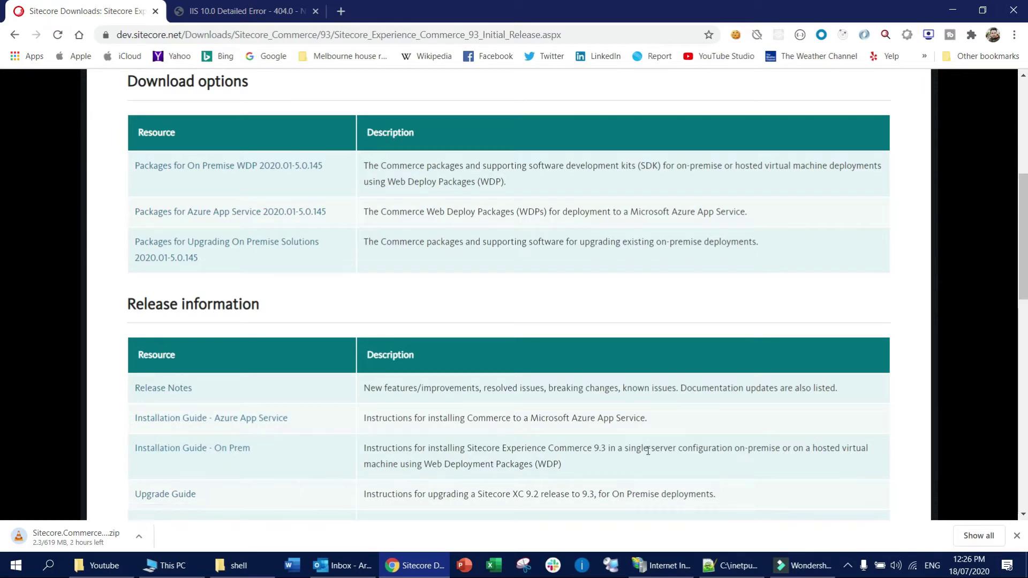
left_click_drag(597, 447, 762, 449)
left_click(409, 455)
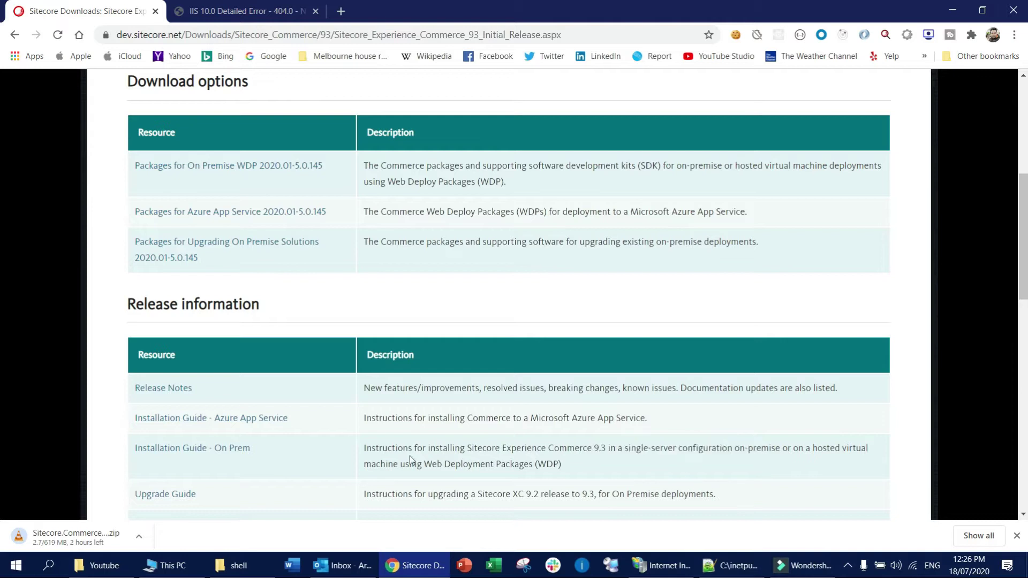
right_click(216, 453)
left_click(191, 449)
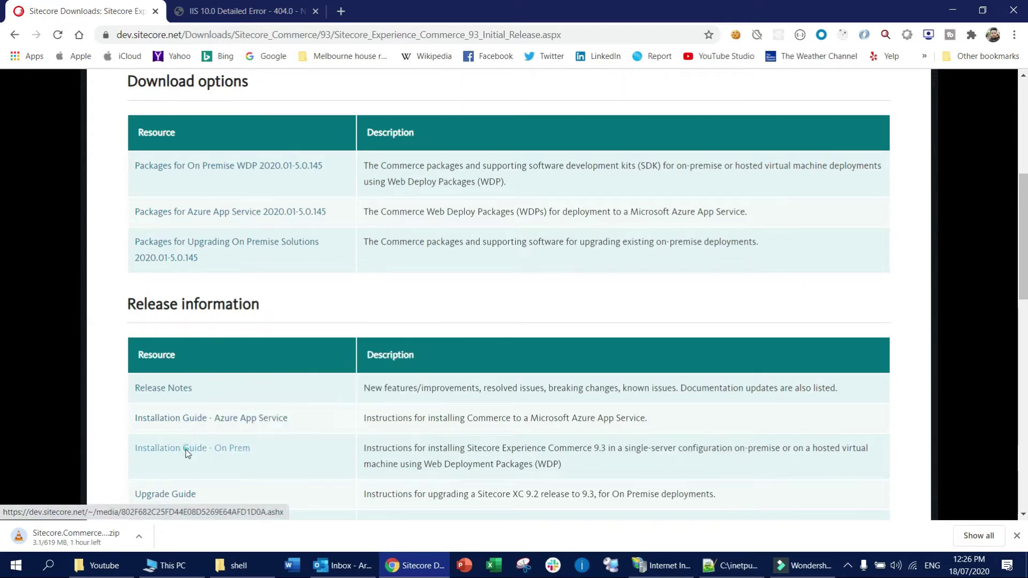
left_click(642, 492)
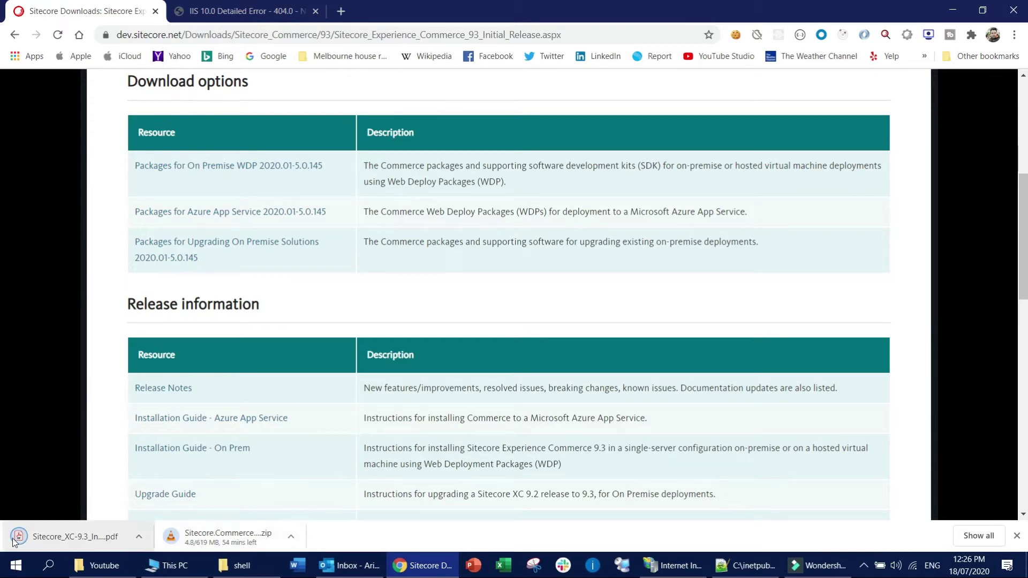
left_click(75, 537)
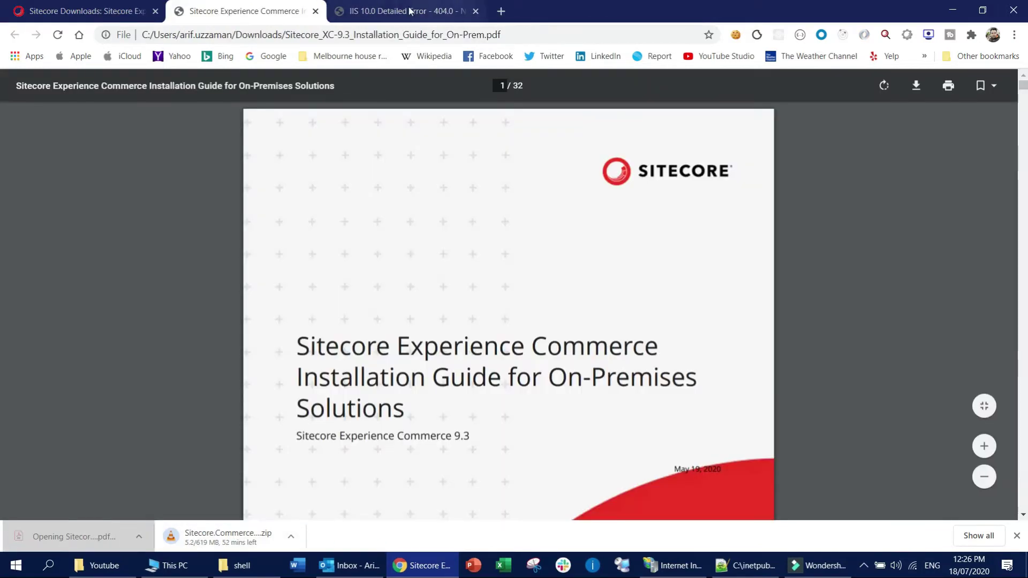
Step: Close the IIS error page and read the guide's Getting started chapter, including hosting environment requirements and packages for on-premises installation
middle_click(411, 12)
scroll(571, 409, "down", 10)
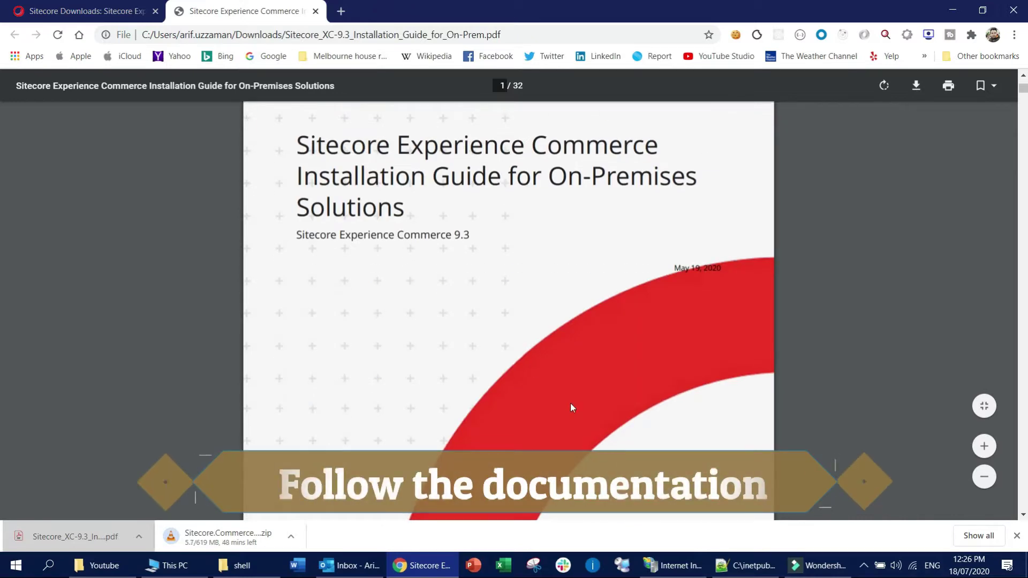
scroll(620, 374, "down", 12)
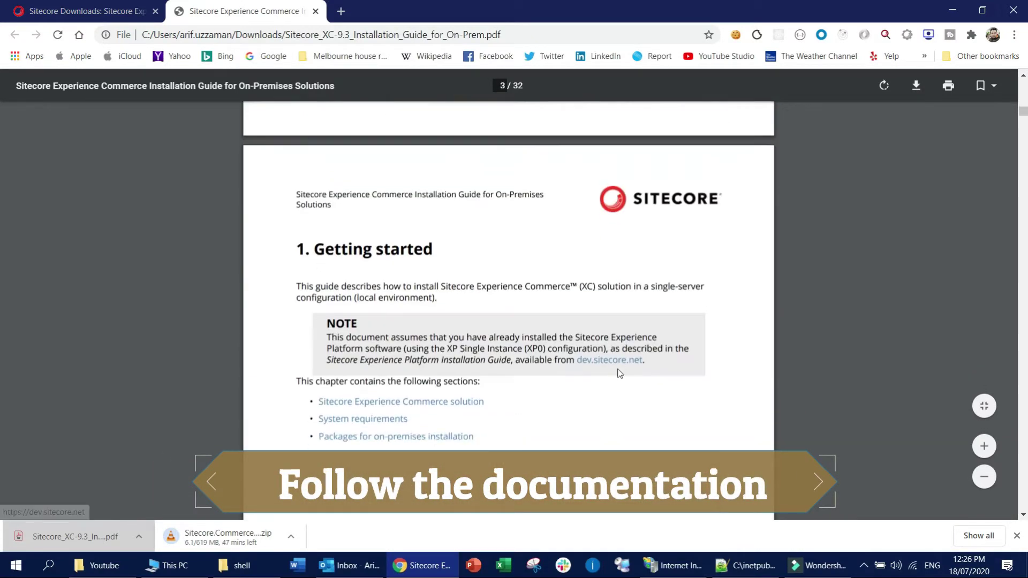
scroll(561, 367, "up", 5)
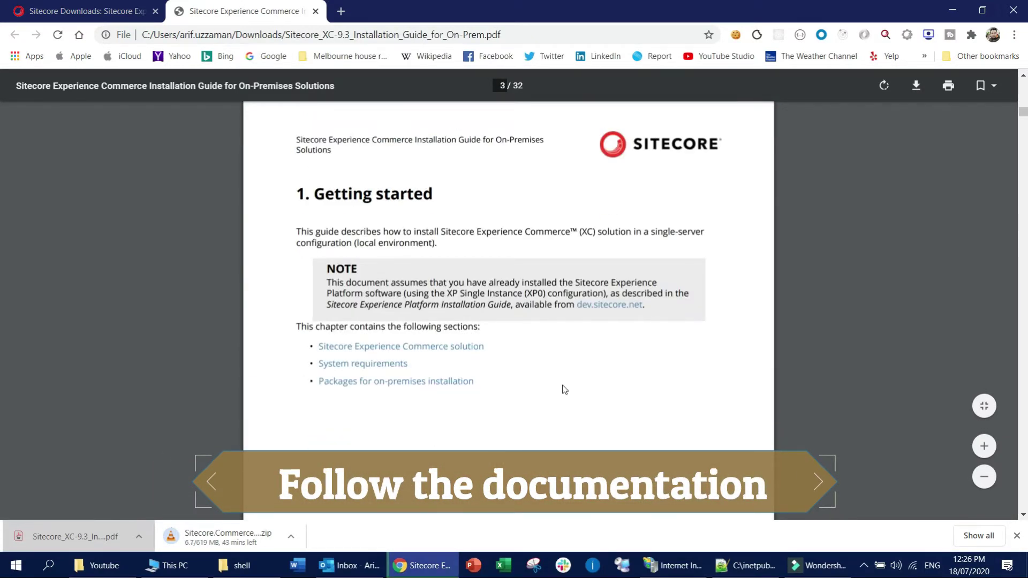
scroll(564, 389, "down", 12)
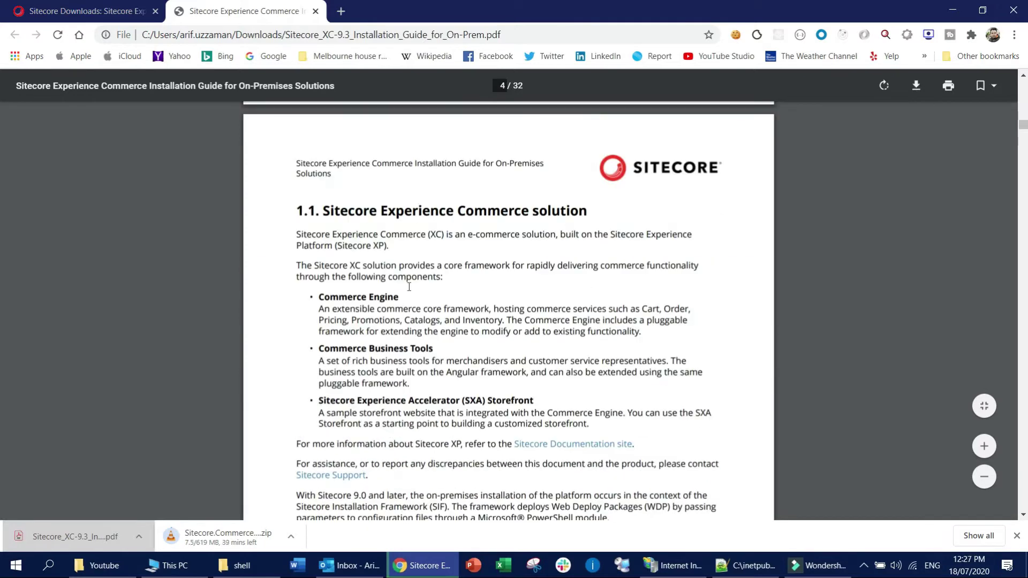
scroll(579, 370, "down", 14)
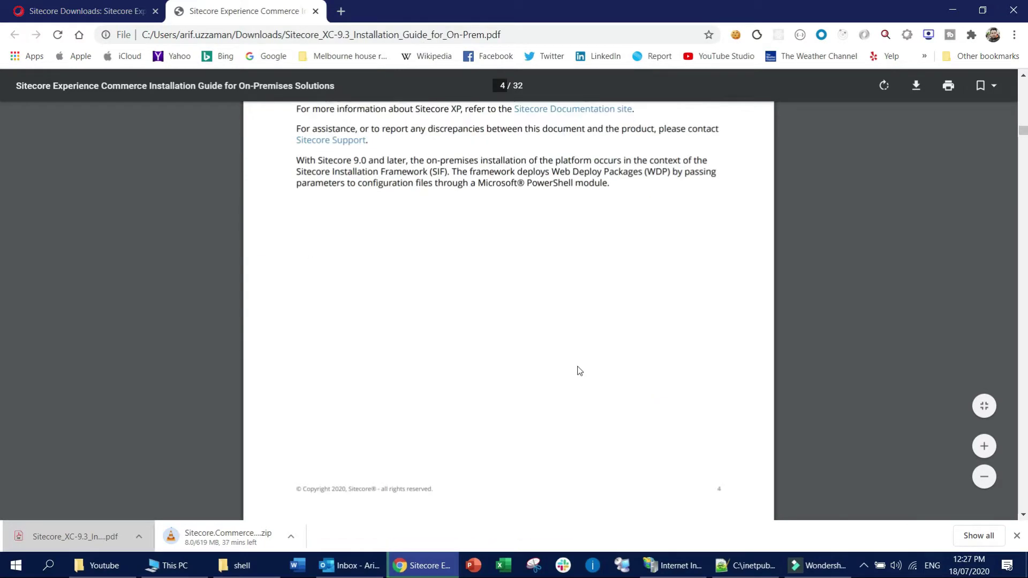
scroll(584, 369, "down", 20)
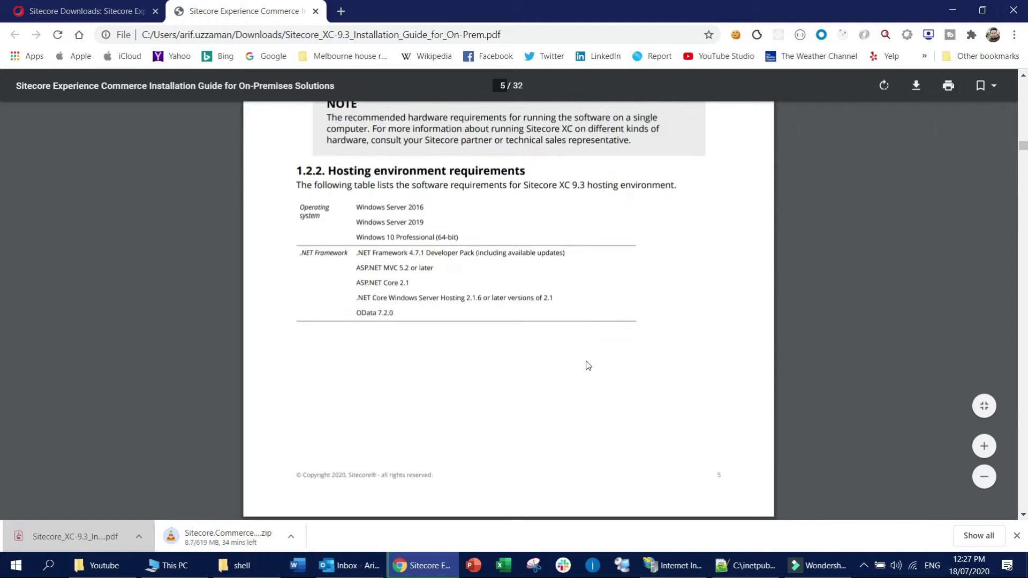
scroll(589, 364, "down", 6)
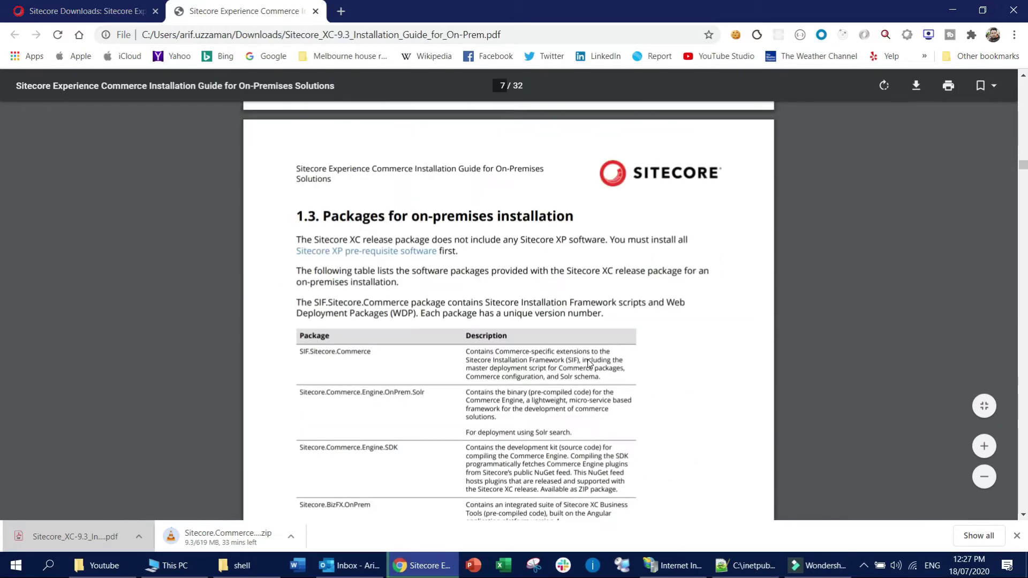
double_click(469, 218)
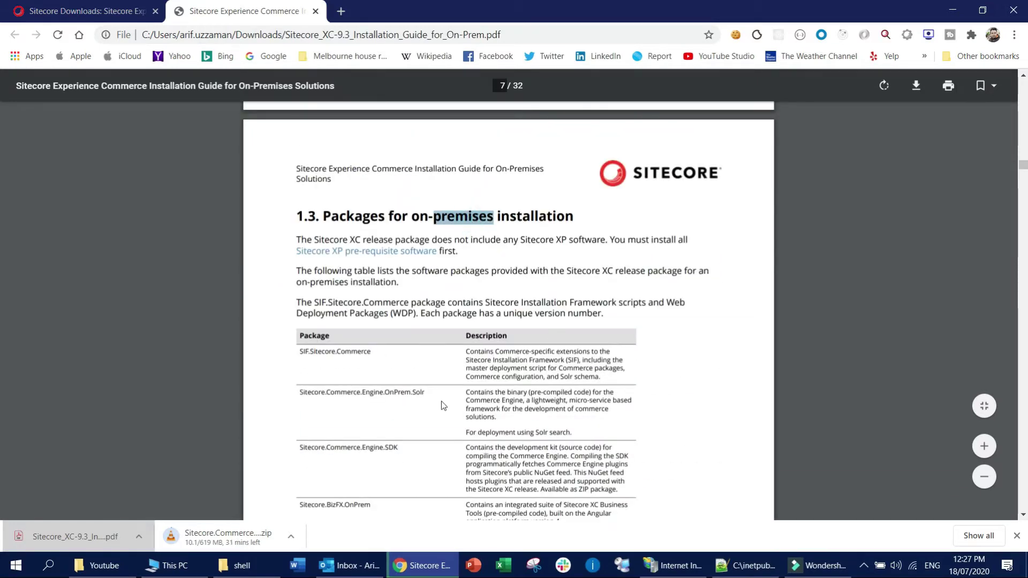
scroll(442, 401, "down", 6)
scroll(446, 399, "down", 18)
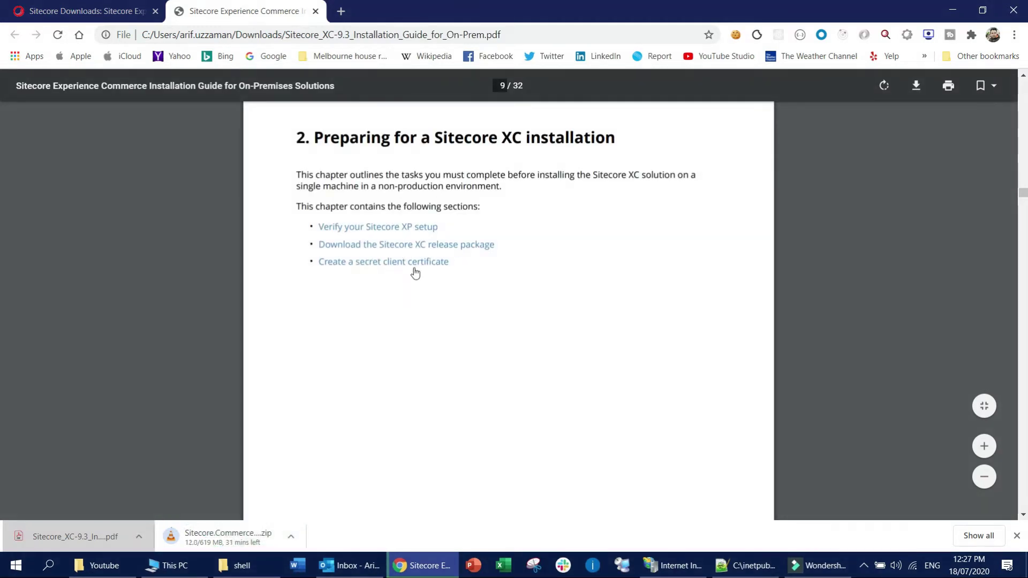
Step: Review section 2.1 of the guide on verifying the Sitecore XP setup and its prerequisites
scroll(557, 392, "down", 10)
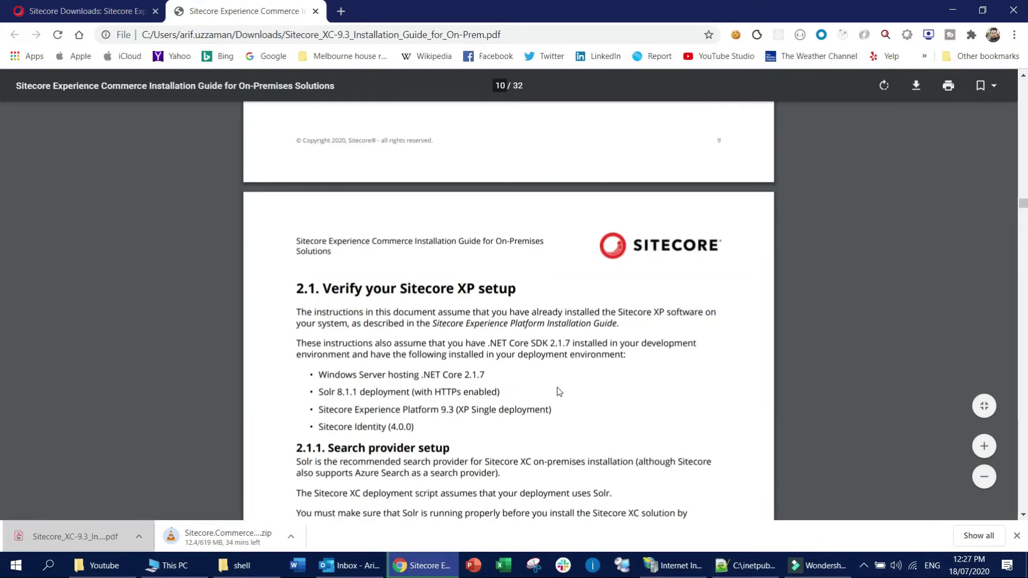
left_click_drag(401, 289, 517, 289)
left_click(623, 406)
scroll(567, 421, "down", 4)
Step: Read the section 2.2 instructions on installing Redis and downloading the Sitecore XC release package
scroll(536, 423, "down", 13)
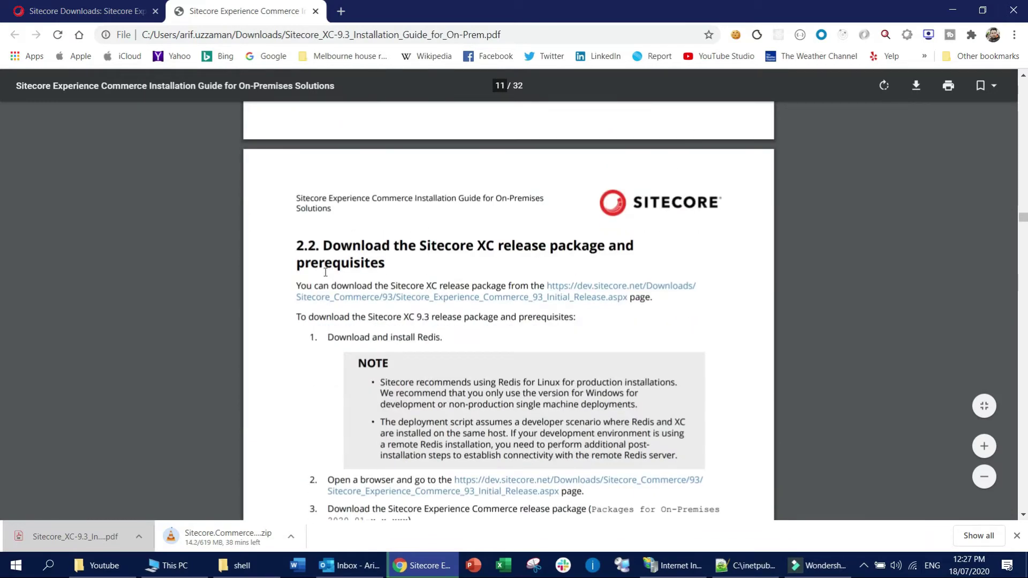
left_click_drag(395, 338, 442, 339)
scroll(379, 348, "down", 3)
left_click_drag(376, 347, 470, 351)
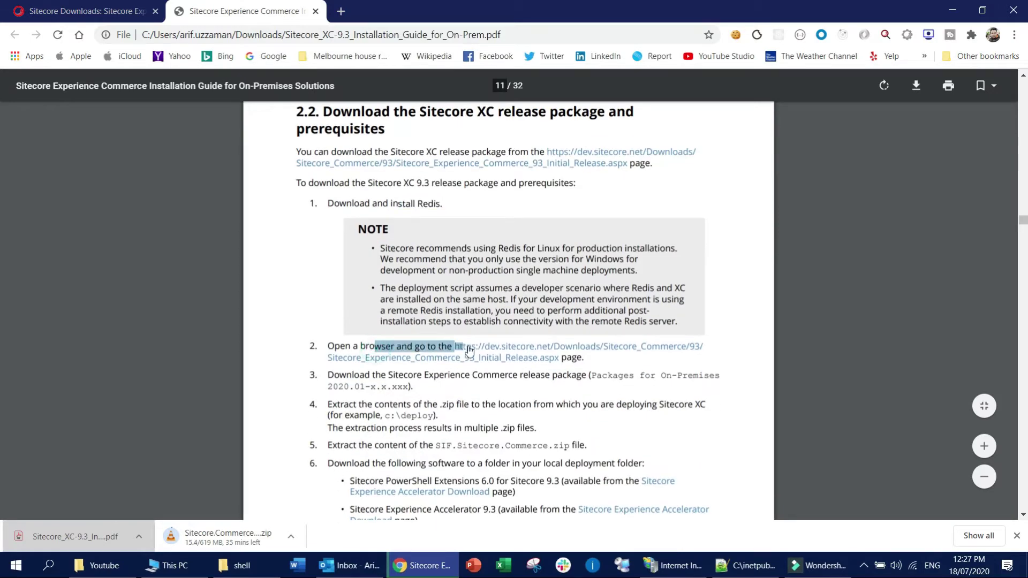
scroll(501, 235, "down", 3)
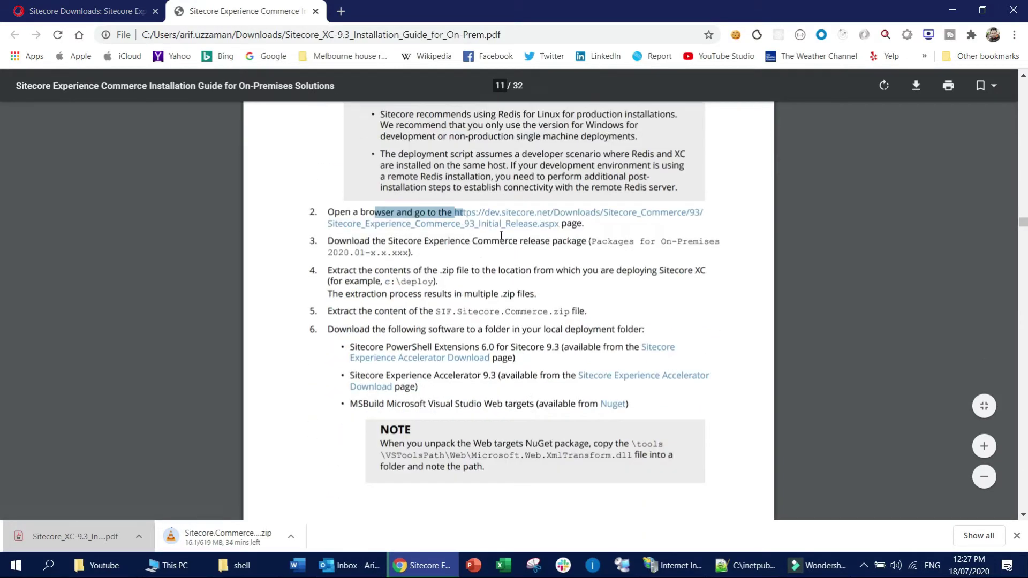
left_click_drag(505, 242, 557, 242)
Step: Examine the instructions for extracting the packages to c:\deploy, unpacking SIF.Sitecore.Commerce.zip and downloading Sitecore PowerShell Extensions 6.0
left_click_drag(342, 286, 495, 274)
left_click(466, 284)
double_click(403, 284)
left_click_drag(383, 283, 437, 282)
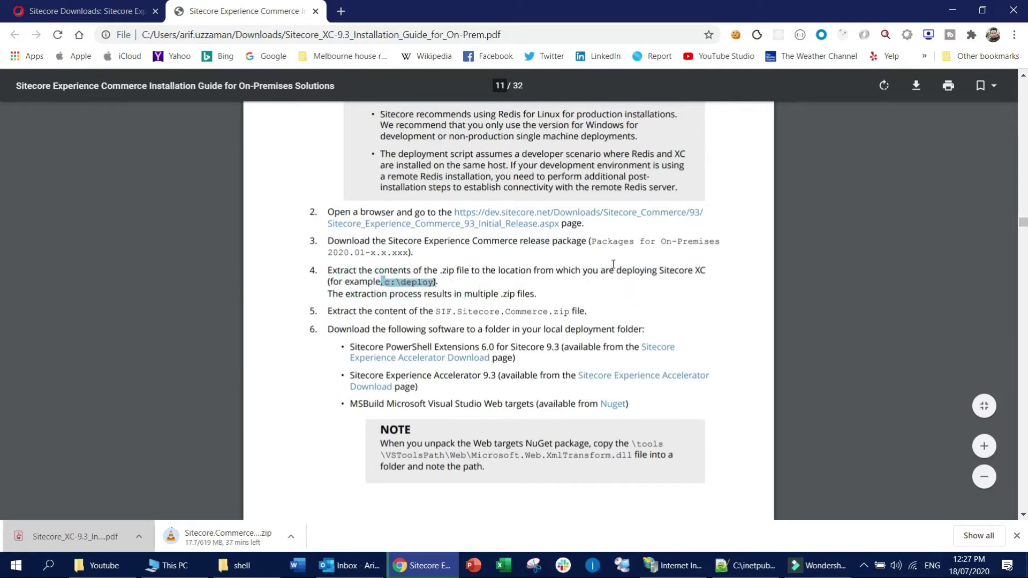
left_click(611, 290)
left_click_drag(436, 311, 572, 311)
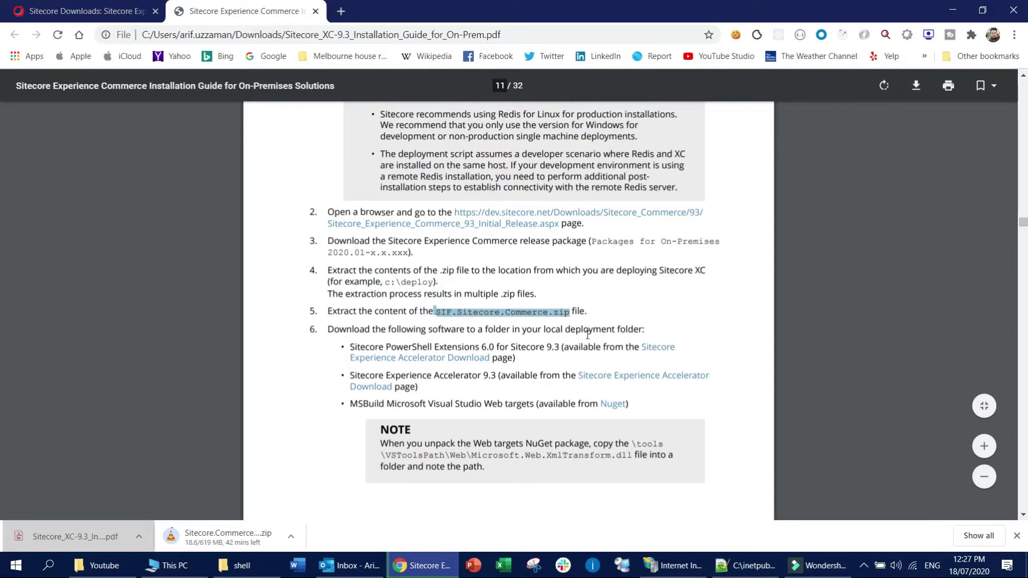
left_click_drag(450, 348, 559, 348)
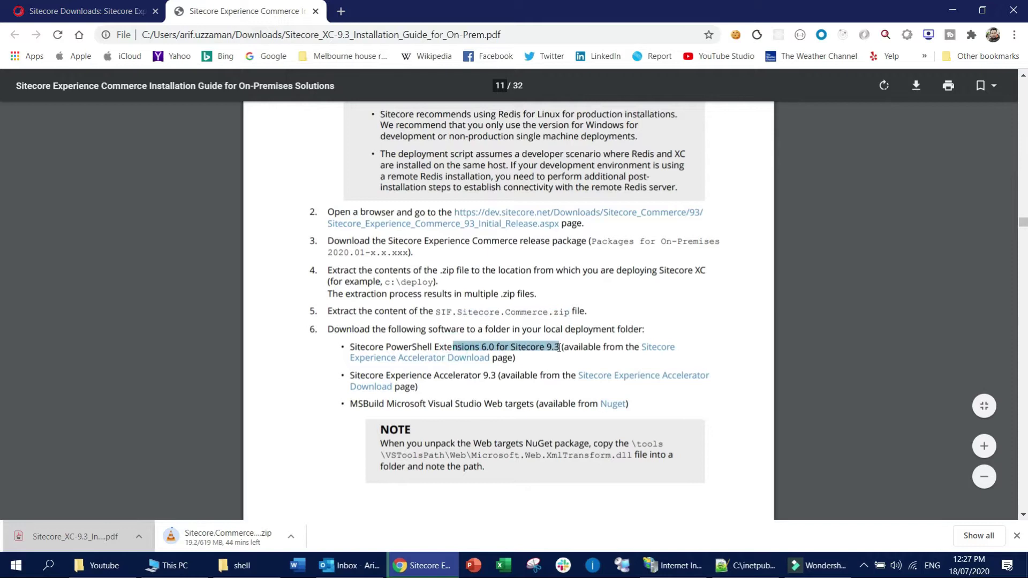
Step: Review section 2.3 on creating a secret client certificate and highlight its example PowerShell code
scroll(556, 356, "down", 8)
left_click_drag(323, 341, 557, 339)
scroll(405, 406, "down", 1)
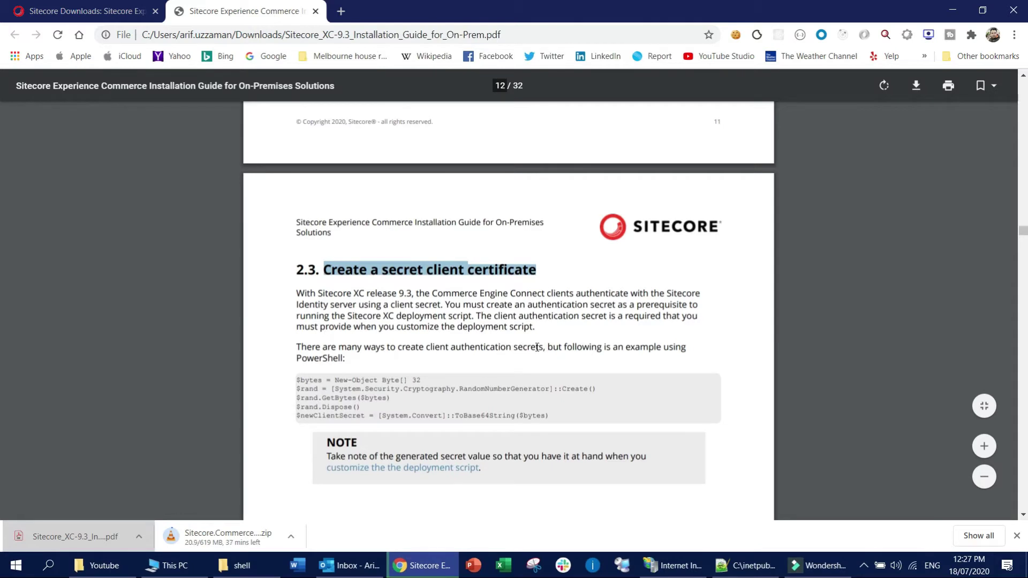
scroll(431, 387, "down", 2)
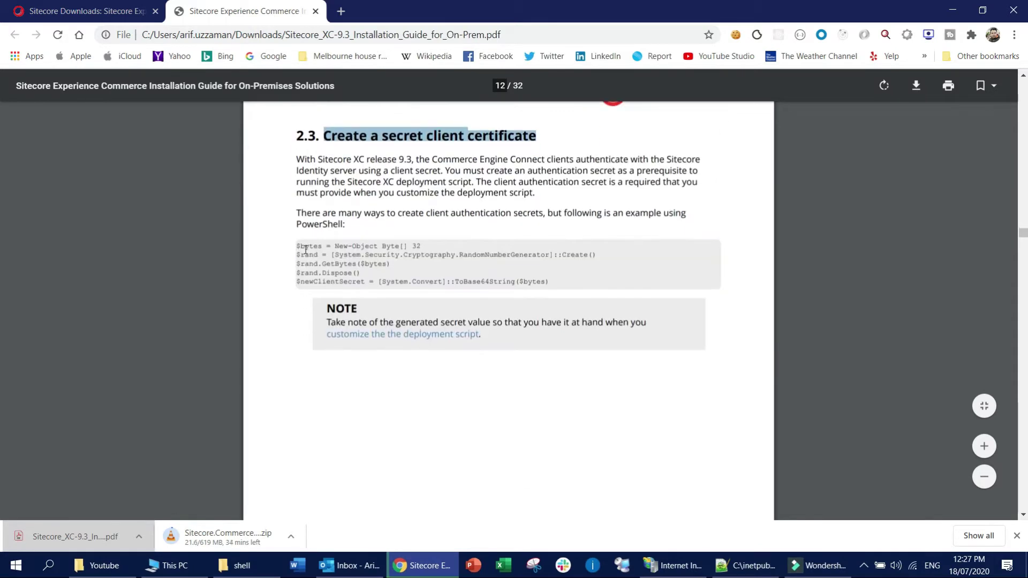
left_click_drag(296, 248, 582, 287)
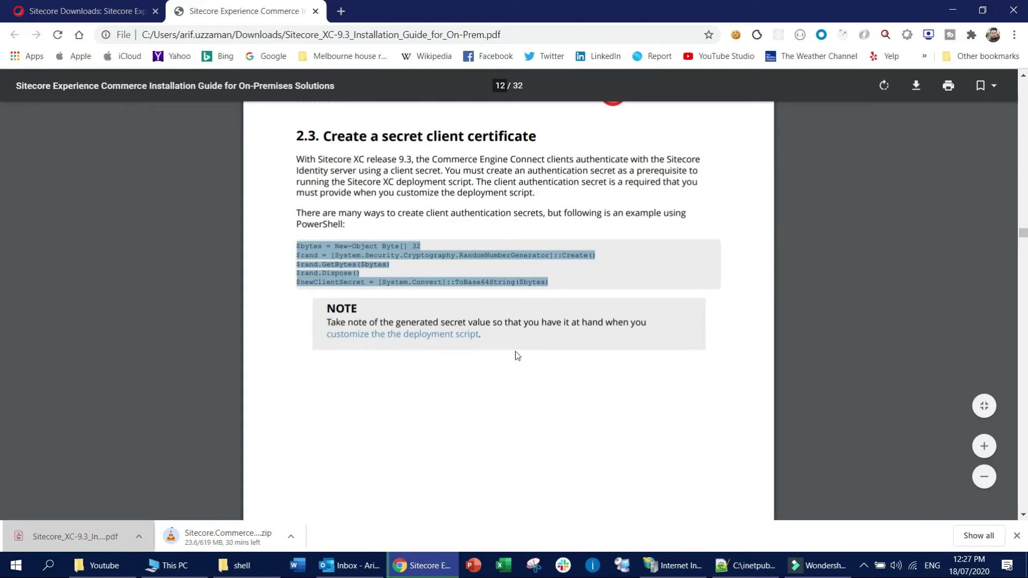
Step: Read section 3.1 of the installation chapter on customizing the deployment script
scroll(538, 333, "down", 10)
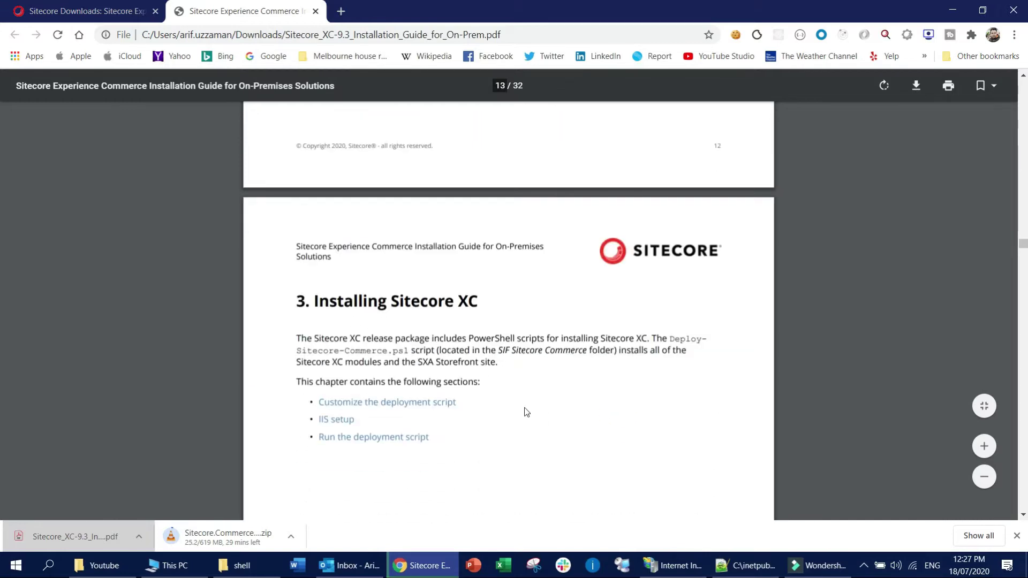
scroll(526, 411, "down", 12)
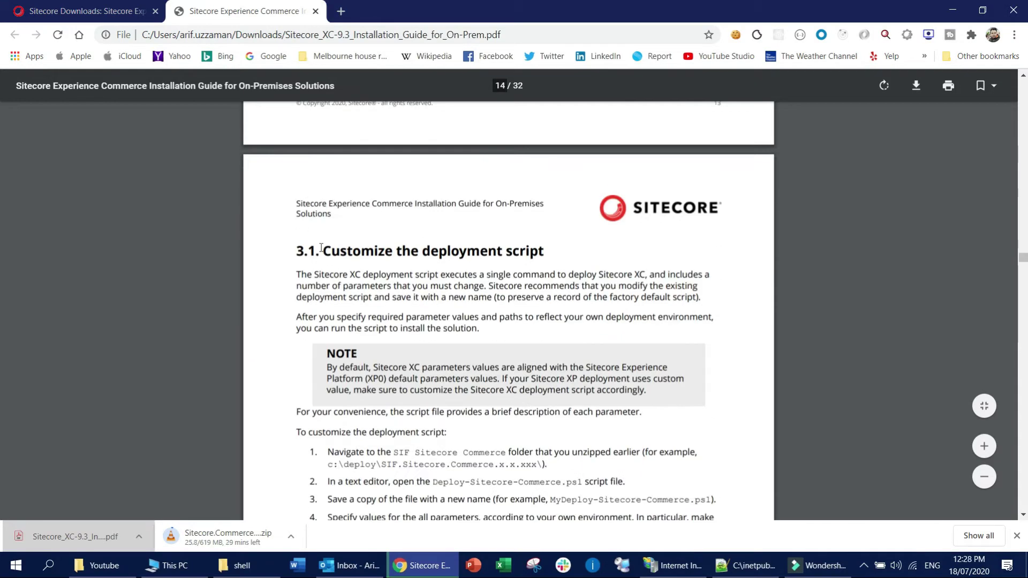
left_click_drag(323, 250, 545, 250)
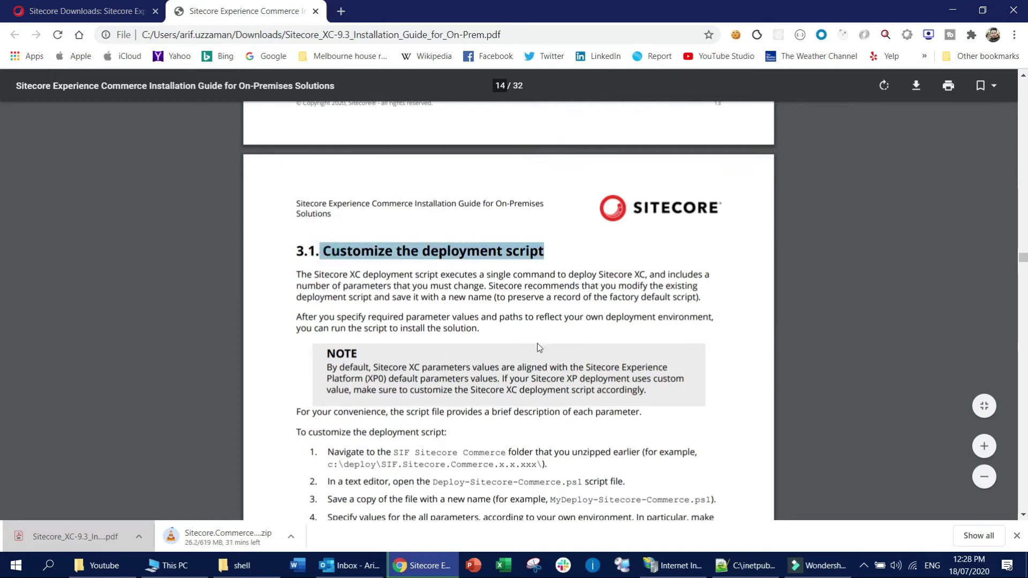
scroll(536, 356, "down", 4)
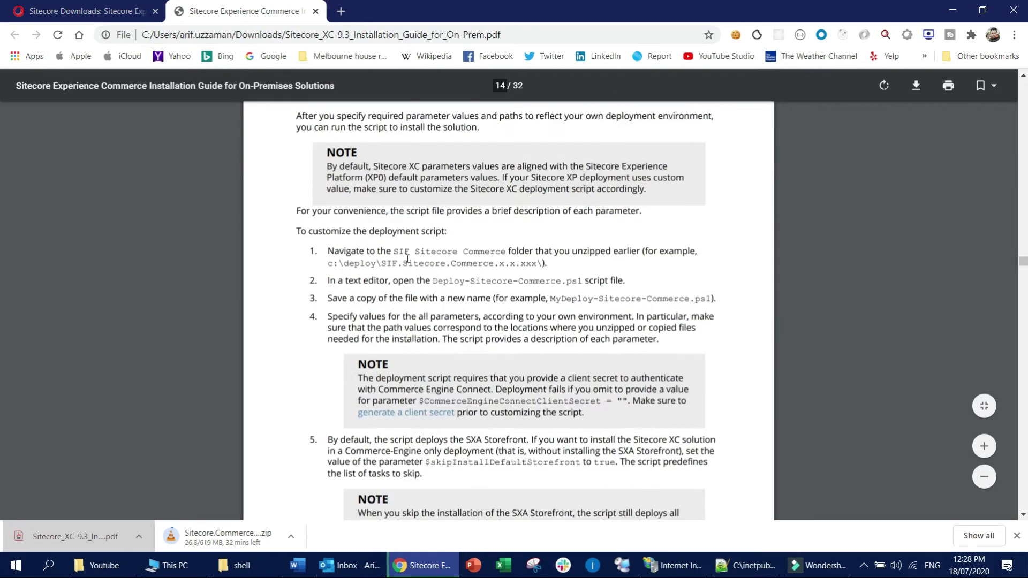
left_click(393, 250)
scroll(446, 334, "down", 4)
Step: Review the IIS setup section, highlighting the SXAStorefront.Preconfigure.json file name, and continue to the section on running the deployment script
scroll(446, 334, "down", 5)
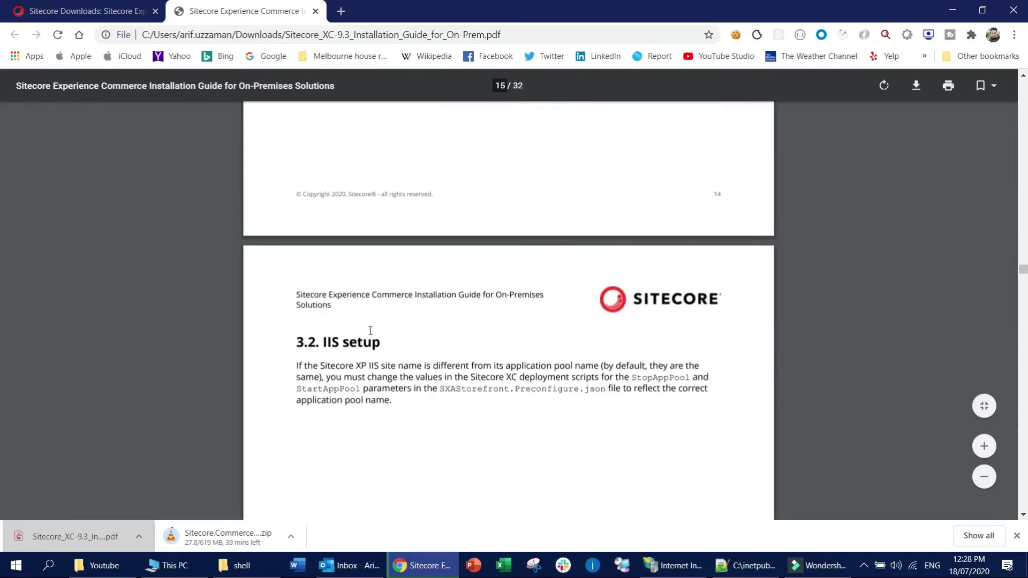
double_click(472, 390)
double_click(556, 388)
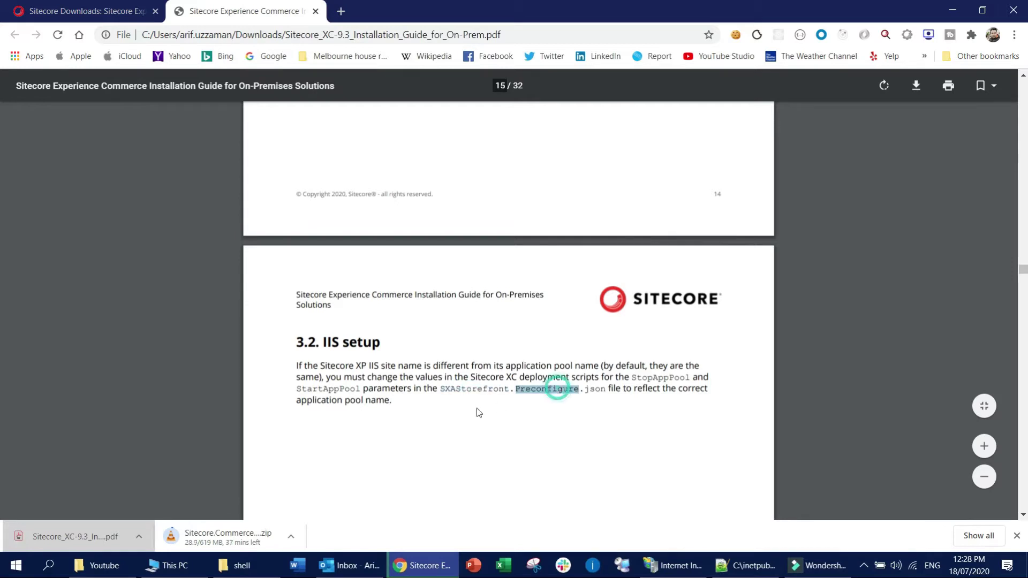
scroll(460, 410, "down", 13)
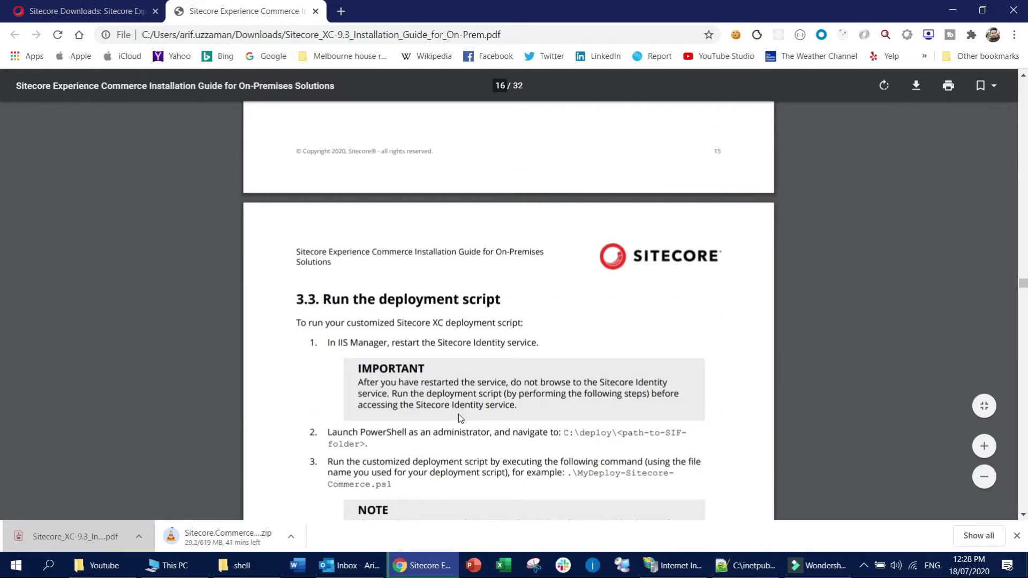
Step: Review section 3.3 on running the deployment script and chapter 4 on post-installation steps, highlighting the headings down to the Storefront theme section
left_click_drag(396, 301, 501, 301)
scroll(531, 397, "down", 4)
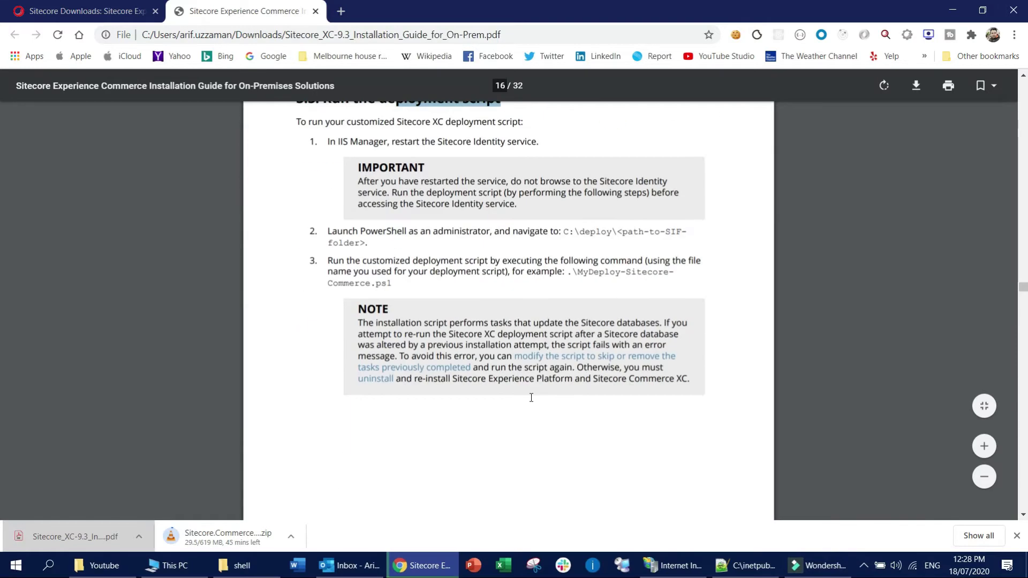
scroll(498, 396, "down", 10)
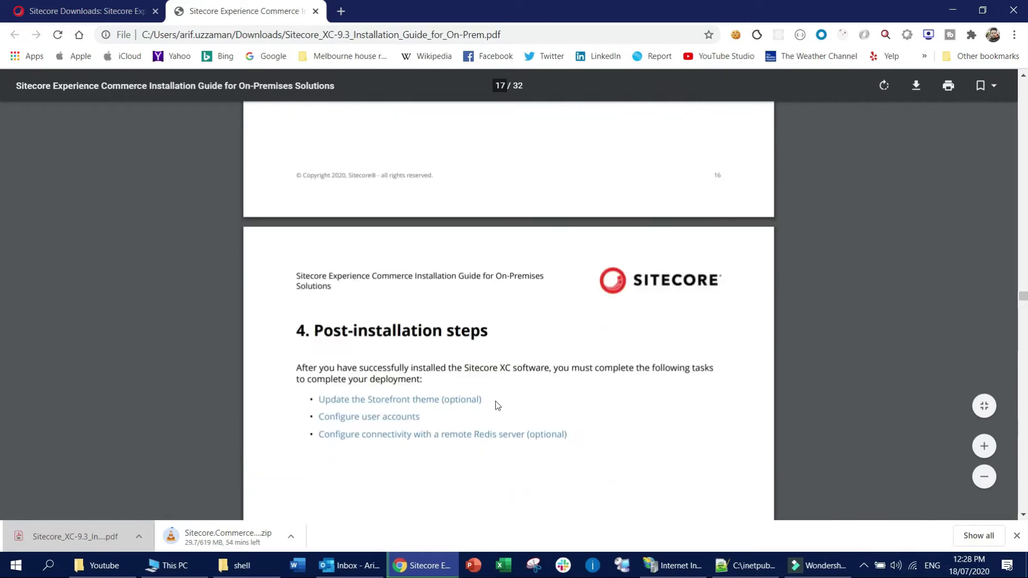
left_click_drag(488, 331, 423, 331)
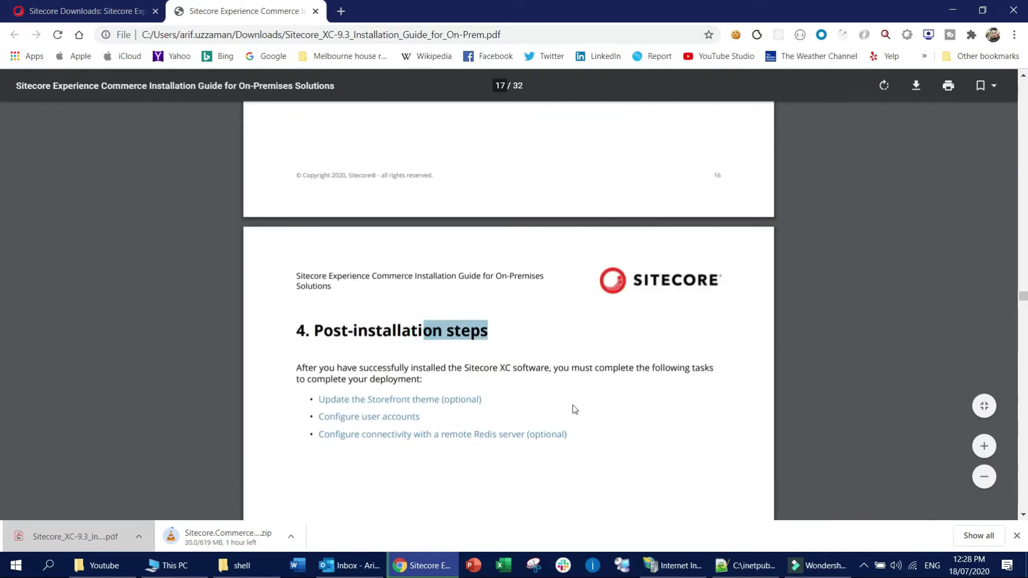
scroll(574, 410, "down", 15)
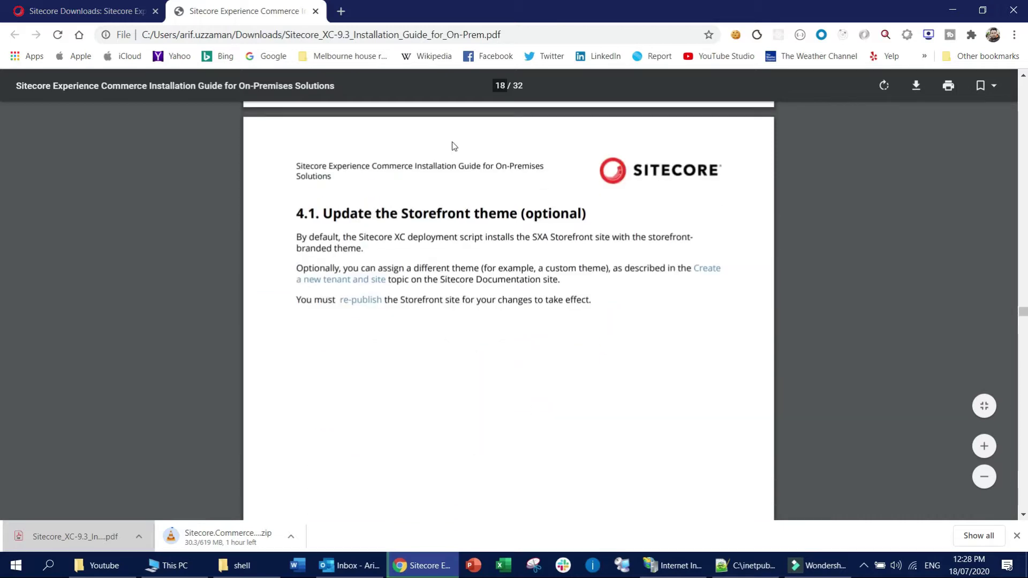
left_click_drag(444, 213, 522, 213)
scroll(535, 339, "down", 10)
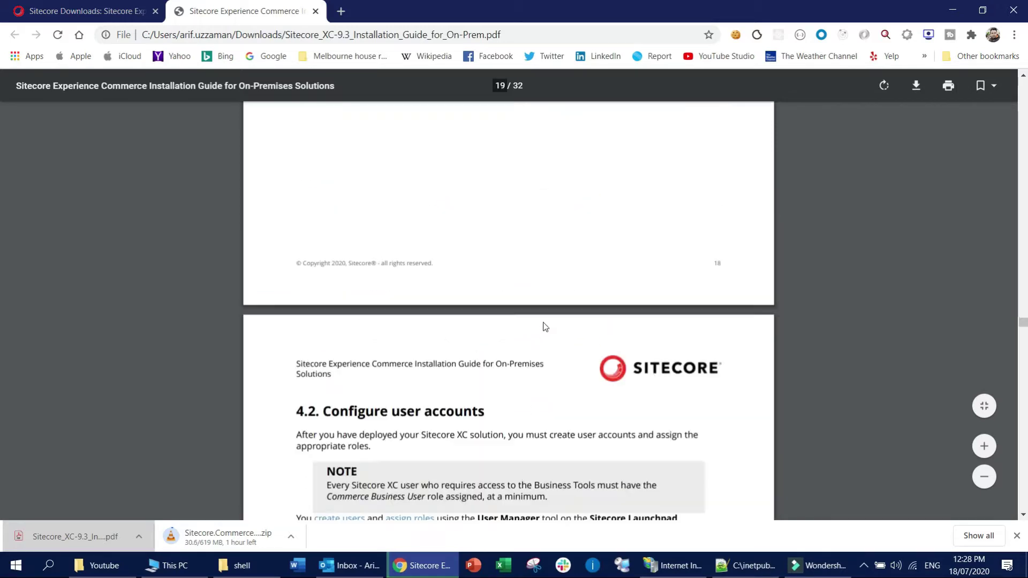
Step: Return to chapter 2, re-read the XP setup and download prerequisites, and highlight the instruction to download and install Redis
scroll(618, 353, "up", 20)
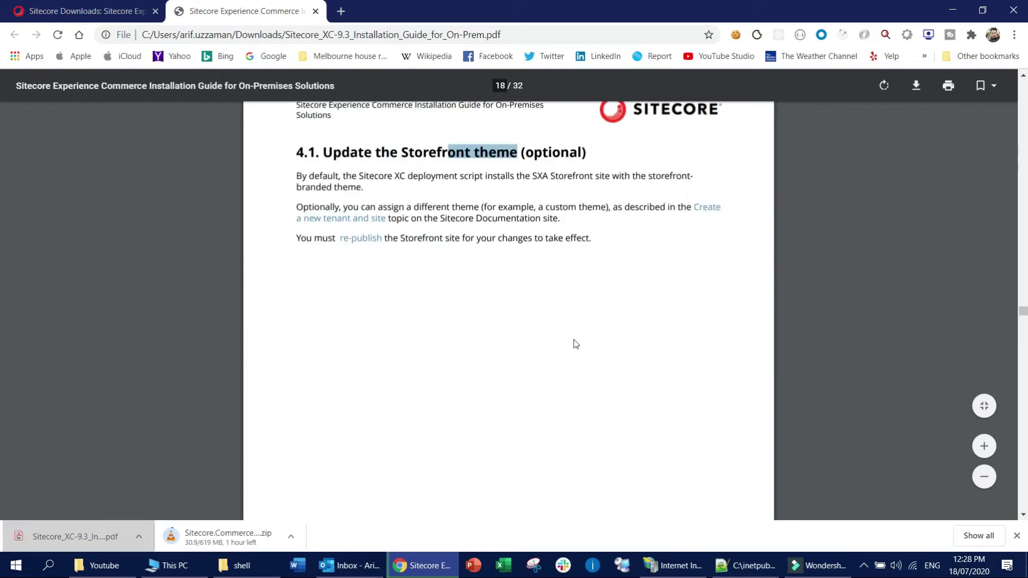
scroll(534, 338, "up", 20)
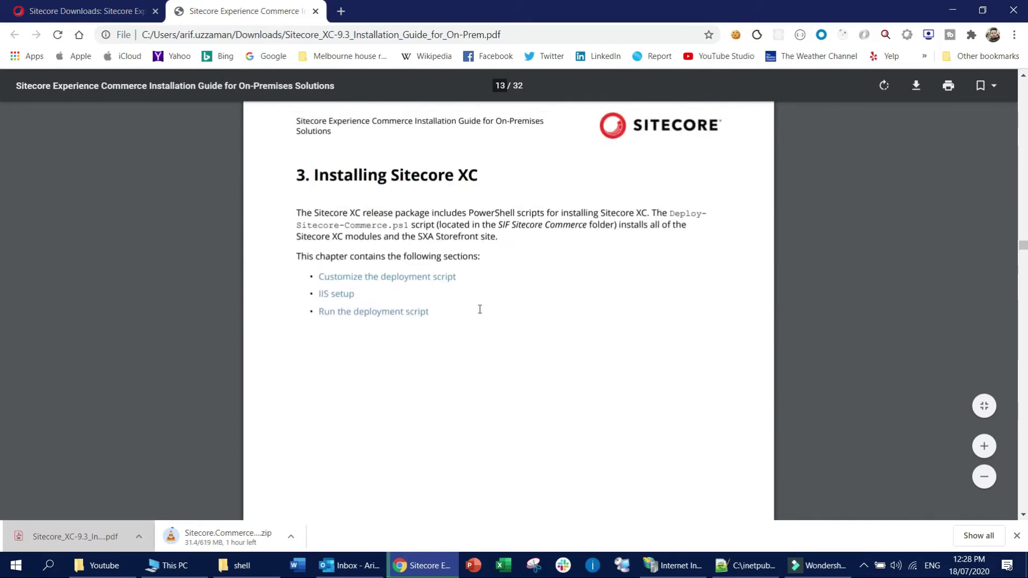
scroll(428, 269, "up", 20)
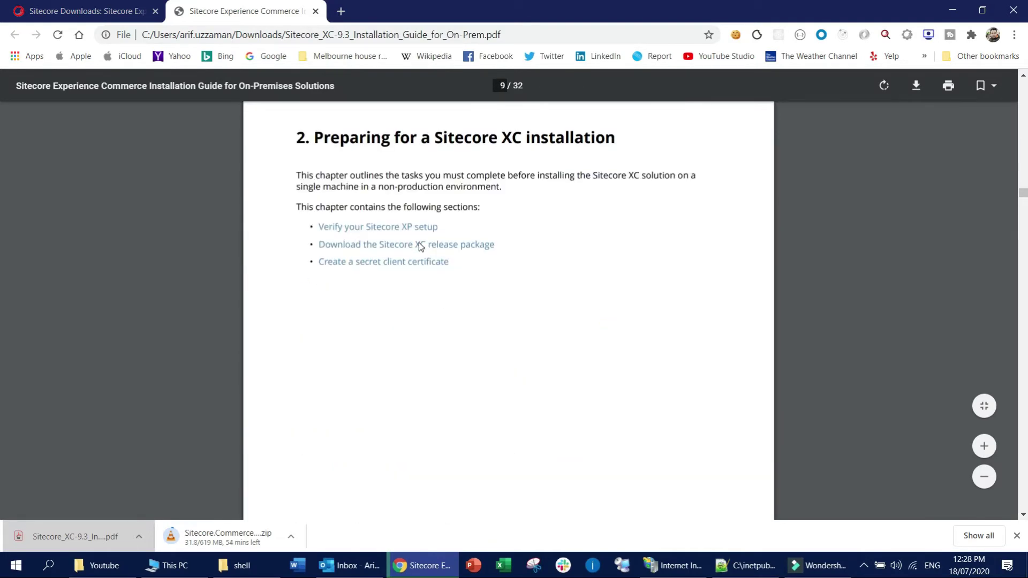
scroll(437, 251, "down", 20)
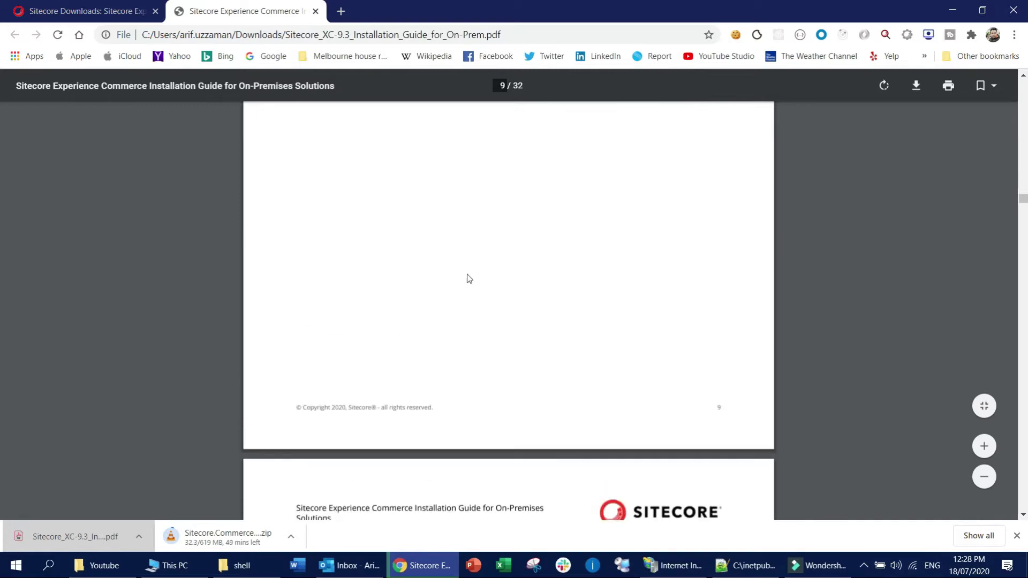
scroll(632, 342, "down", 1)
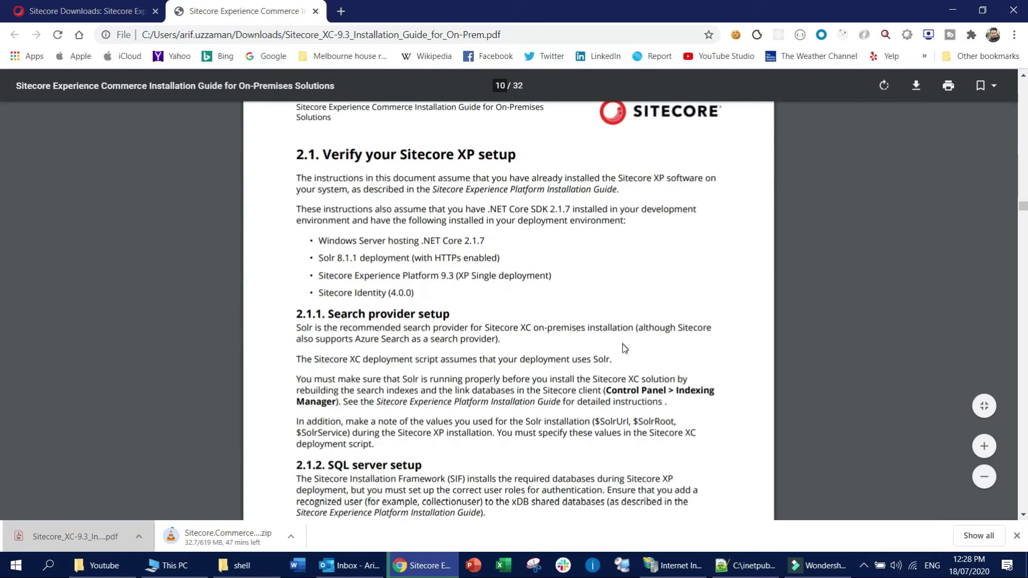
scroll(599, 347, "down", 7)
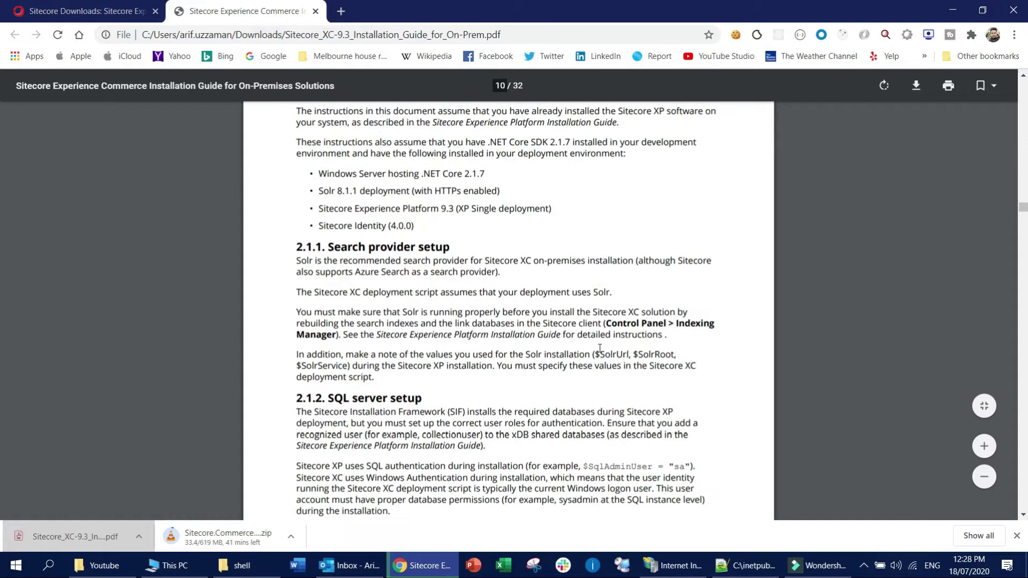
scroll(602, 351, "down", 3)
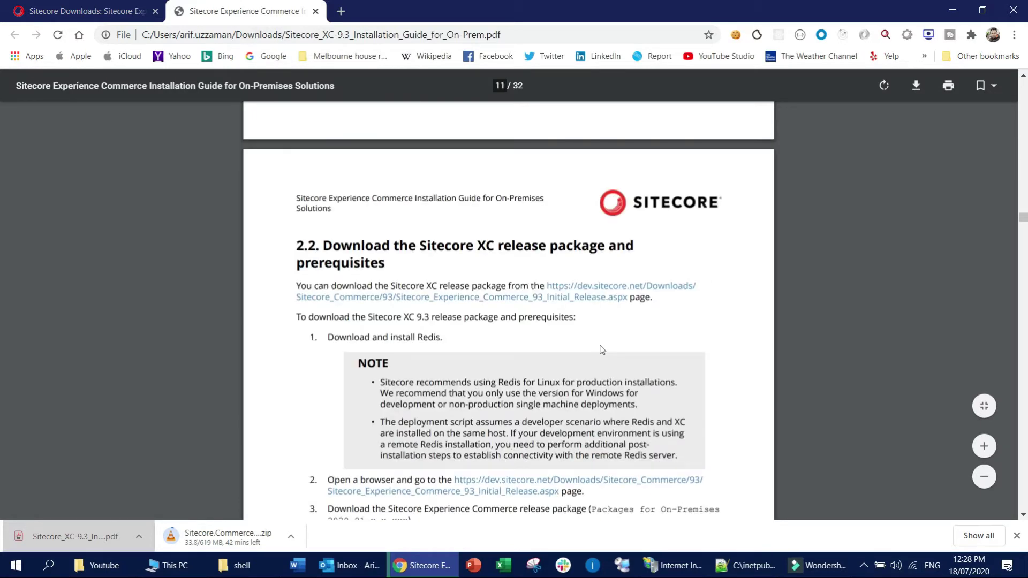
scroll(602, 351, "down", 2)
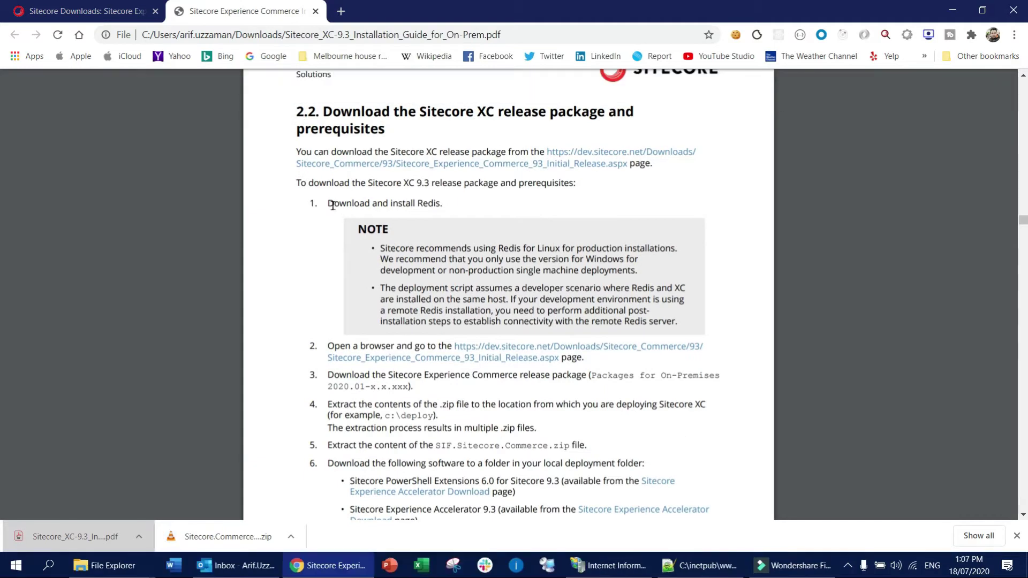
left_click_drag(328, 203, 443, 204)
Step: Locate the downloaded Sitecore.Commerce.WDP.2020.01-5.0.145.zip in its folder, copy it and go to the root of the C: drive
left_click(291, 537)
left_click(321, 491)
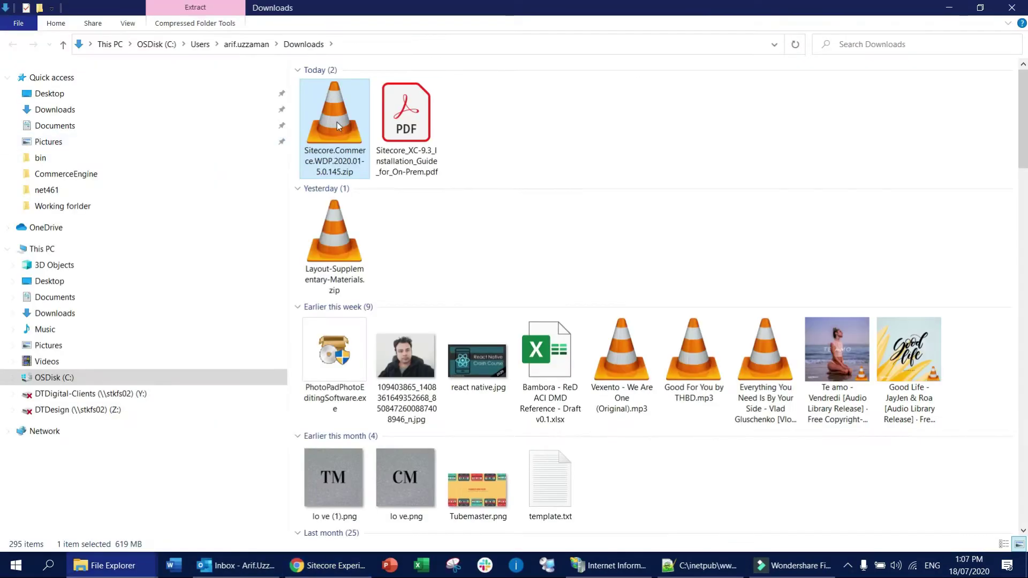
left_click(52, 377)
right_click(742, 202)
double_click(330, 146)
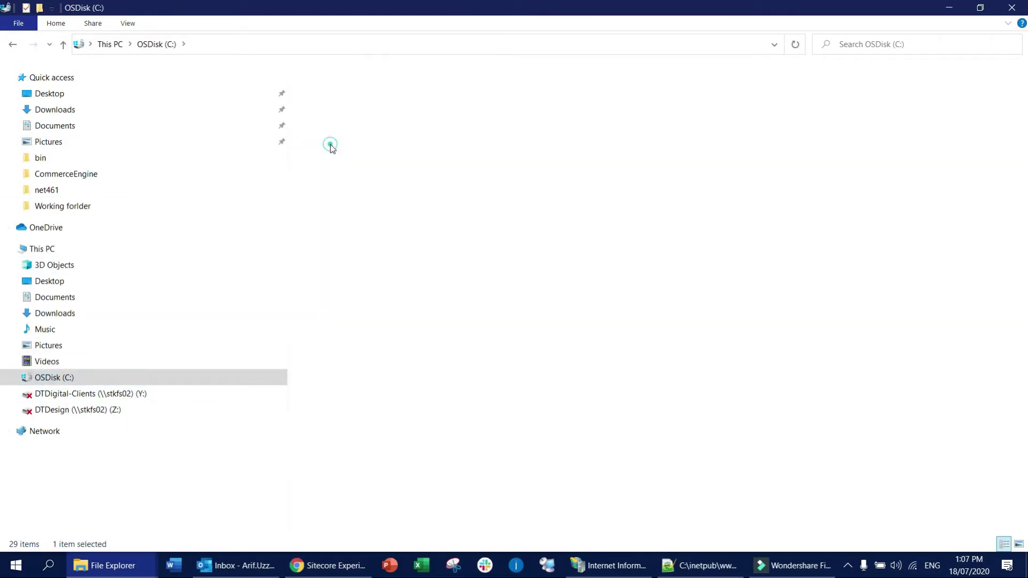
left_click(157, 44)
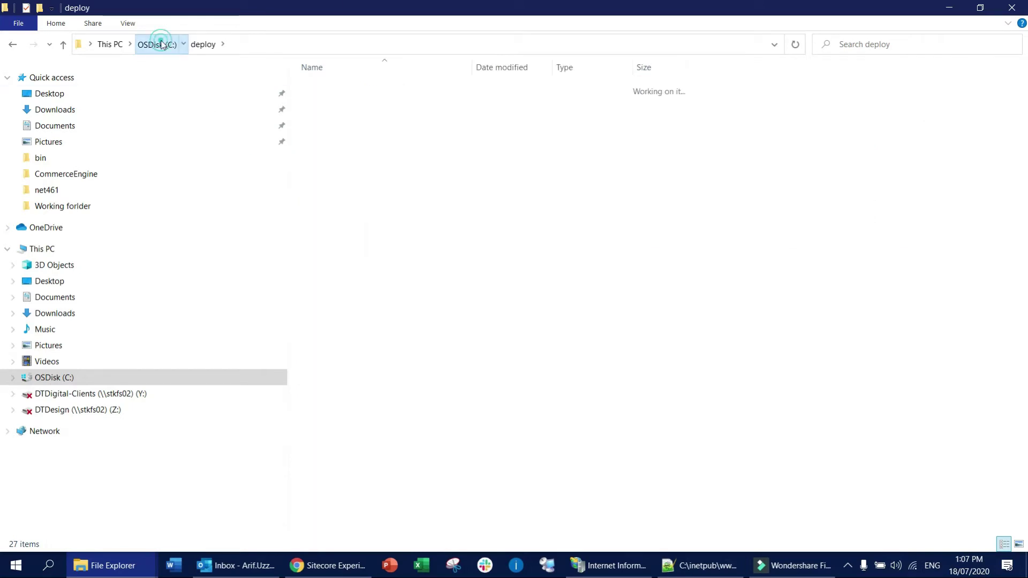
Step: Create a folder named commercedeploy in the root of C: and paste the copied Sitecore Commerce zip into it
right_click(828, 200)
mouse_move(863, 396)
left_click(757, 390)
type("commercedeploy")
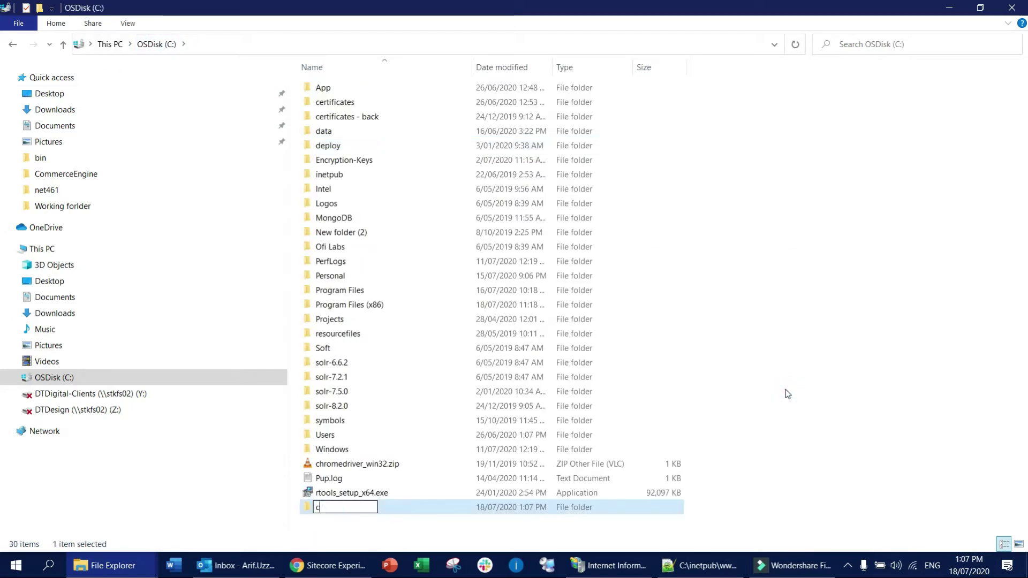
key("Return")
key("Return")
key("ctrl+v")
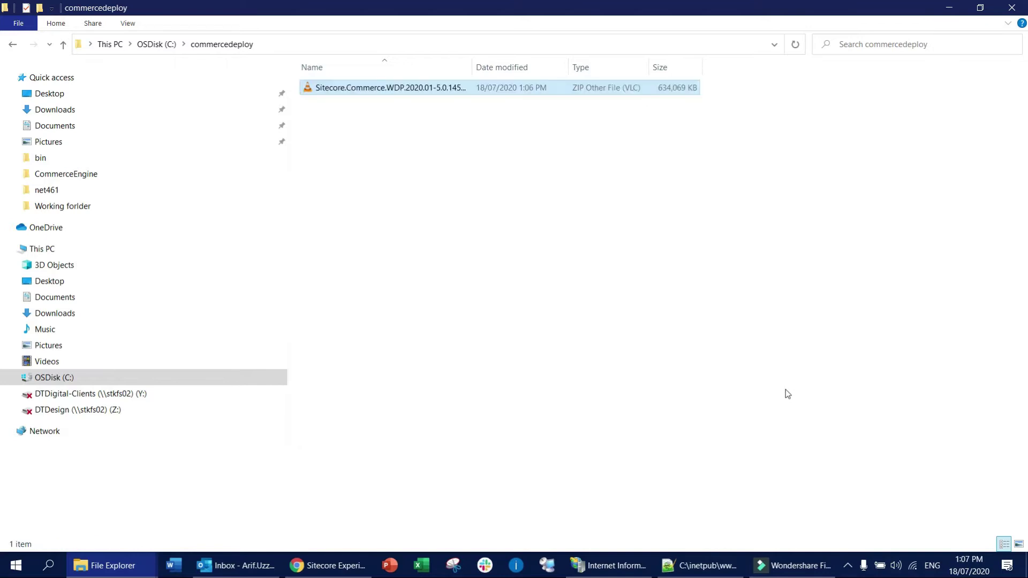
Step: Open the Sitecore Commerce zip with Windows Explorer and copy all of its contents into the commercedeploy folder
right_click(409, 85)
mouse_move(509, 229)
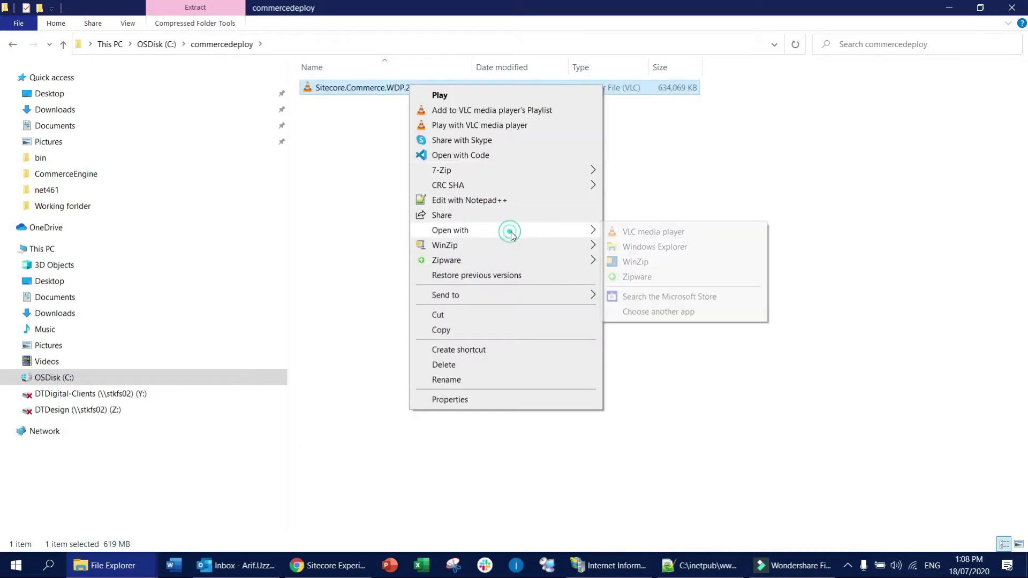
left_click(643, 246)
key("ctrl+a")
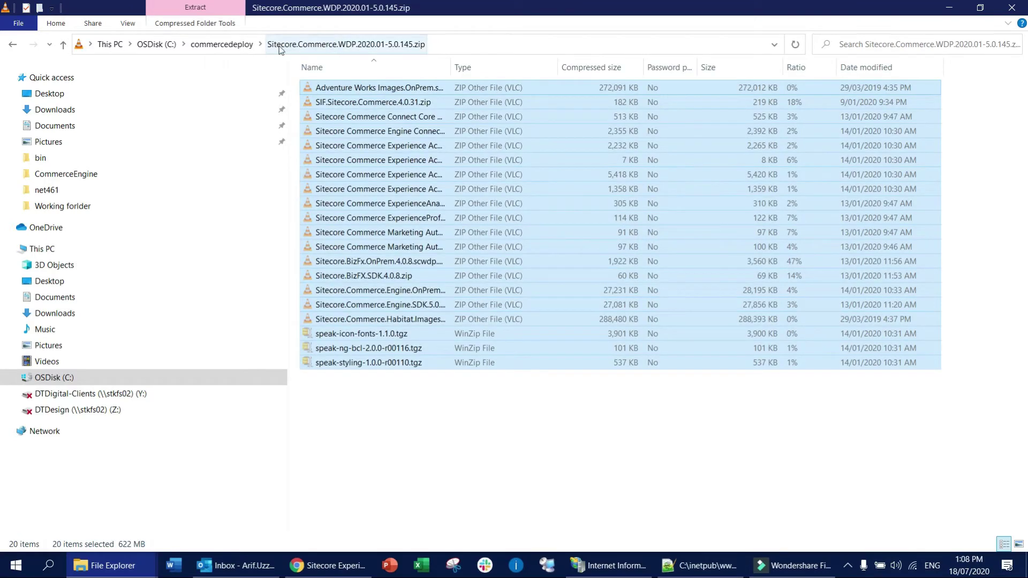
left_click(221, 43)
key("ctrl+v")
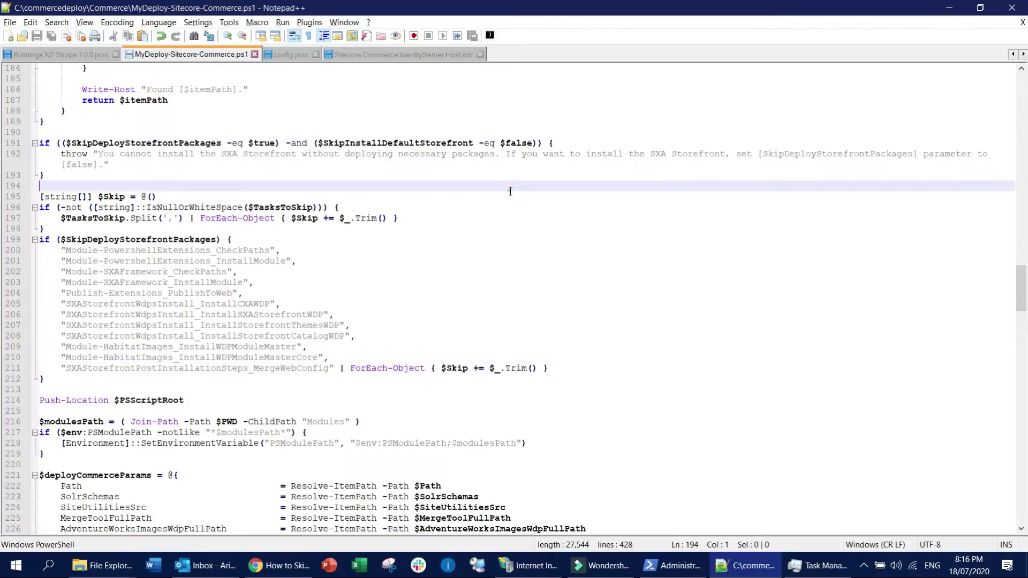
Step: Search MyDeploy-Sitecore-Commerce.ps1 for dev.local and examine the site name and Identity Server parameters
scroll(563, 198, "up", 10)
scroll(563, 198, "up", 20)
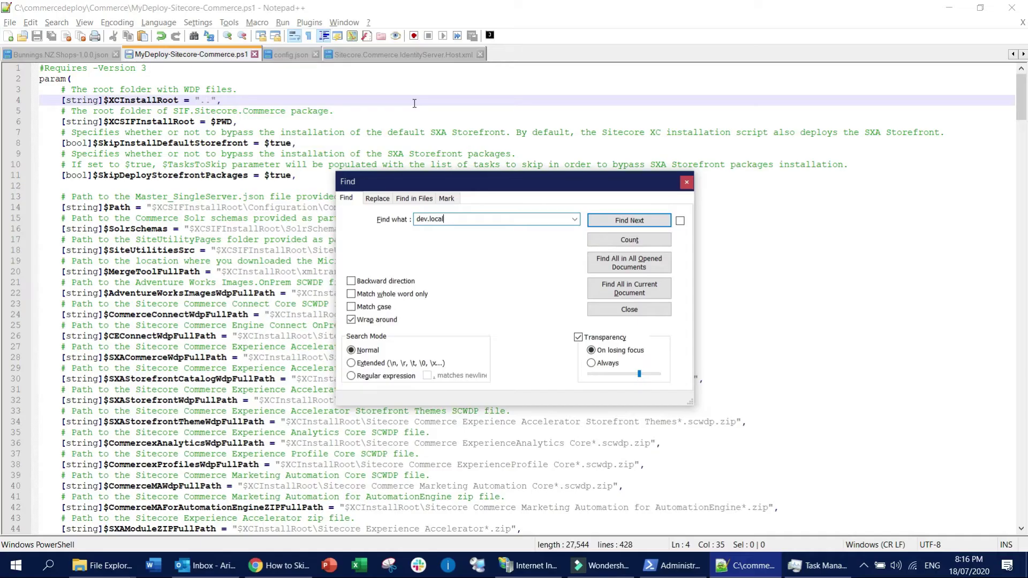
key("Return")
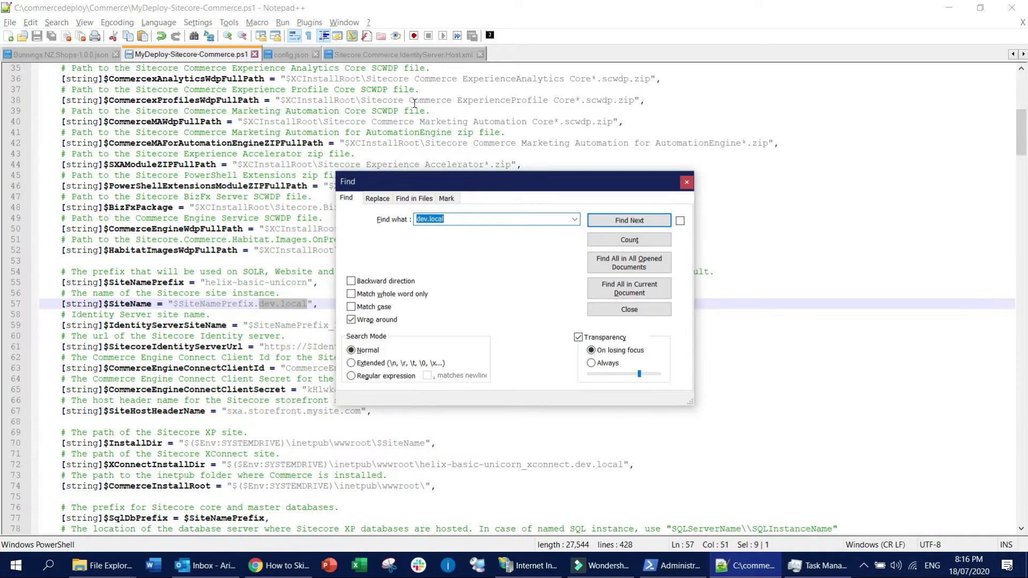
key("Escape")
double_click(226, 303)
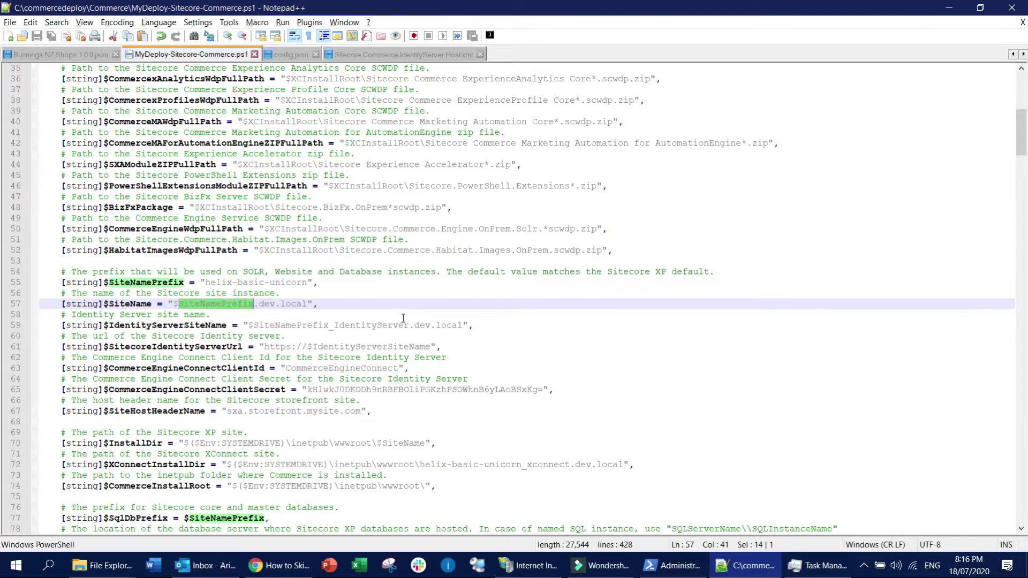
left_click(430, 301)
left_click(488, 356)
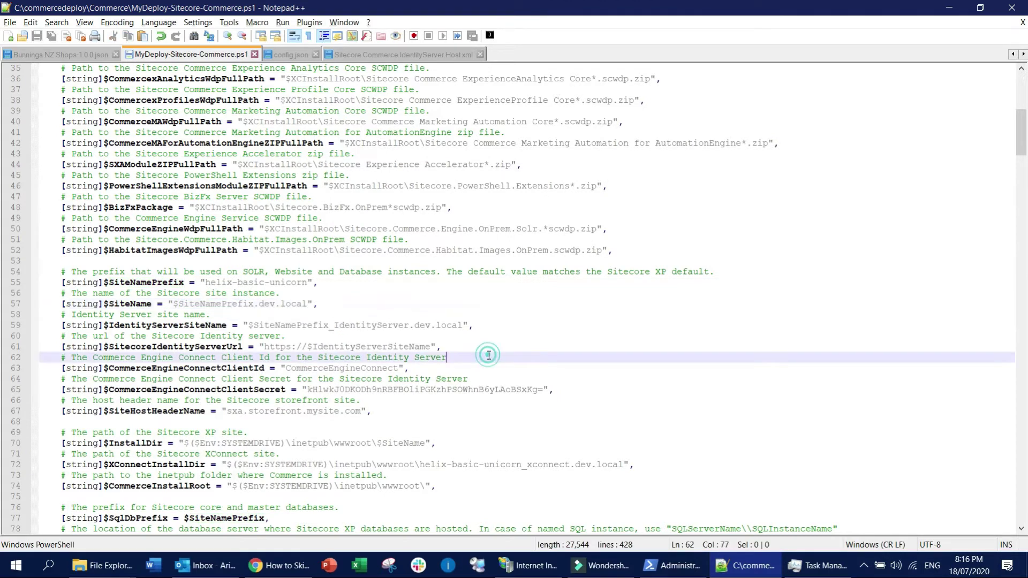
left_click(523, 325)
Step: Undo and redo the last script edit, and review the parameters, highlighting the Commerce Services shared database name
key("ctrl+z")
key("ctrl+y")
scroll(397, 275, "down", 4)
scroll(403, 301, "up", 20)
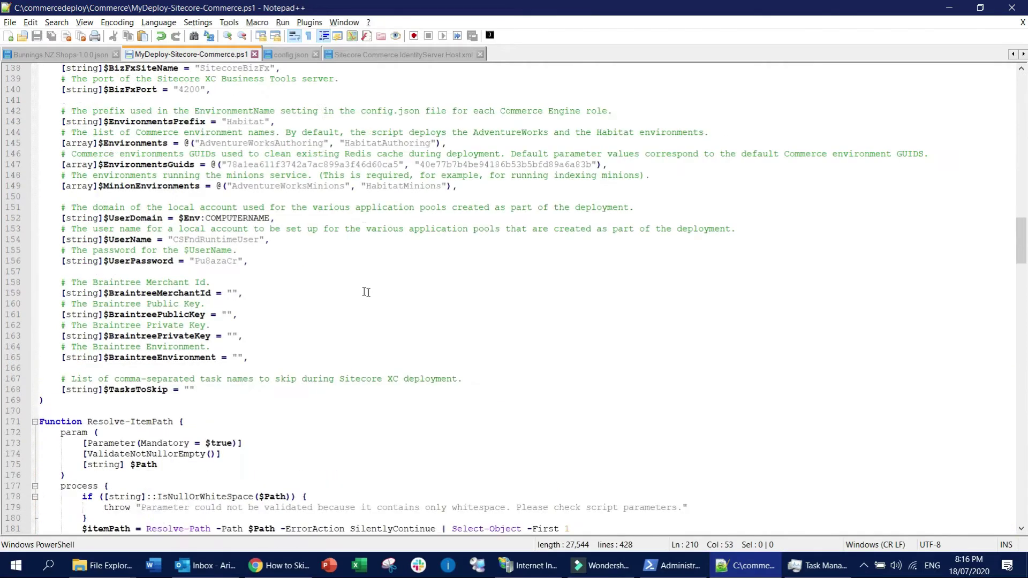
scroll(528, 282, "down", 4)
left_click(477, 293)
double_click(374, 272)
scroll(464, 300, "up", 20)
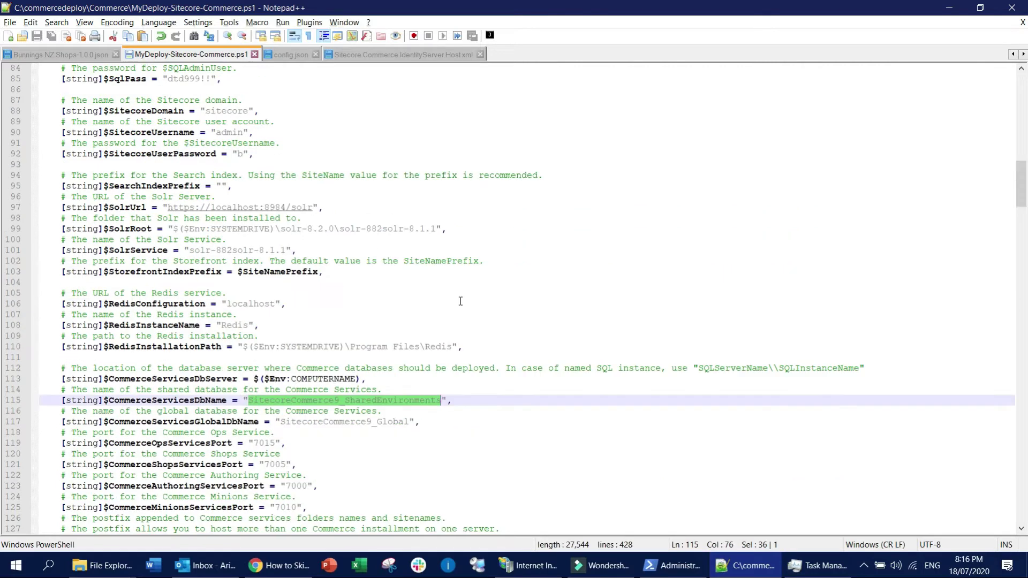
Step: Search the deployment script for identity and step through the matches to reach the Identity Server site name
key("ctrl+f")
type("identity")
key("Return")
key("Return")
key("Return")
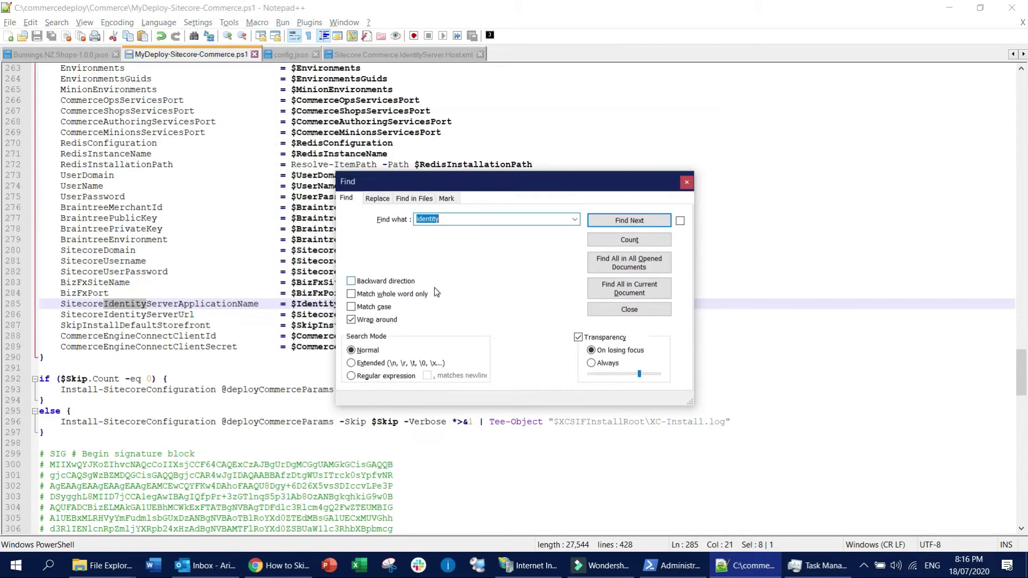
key("Escape")
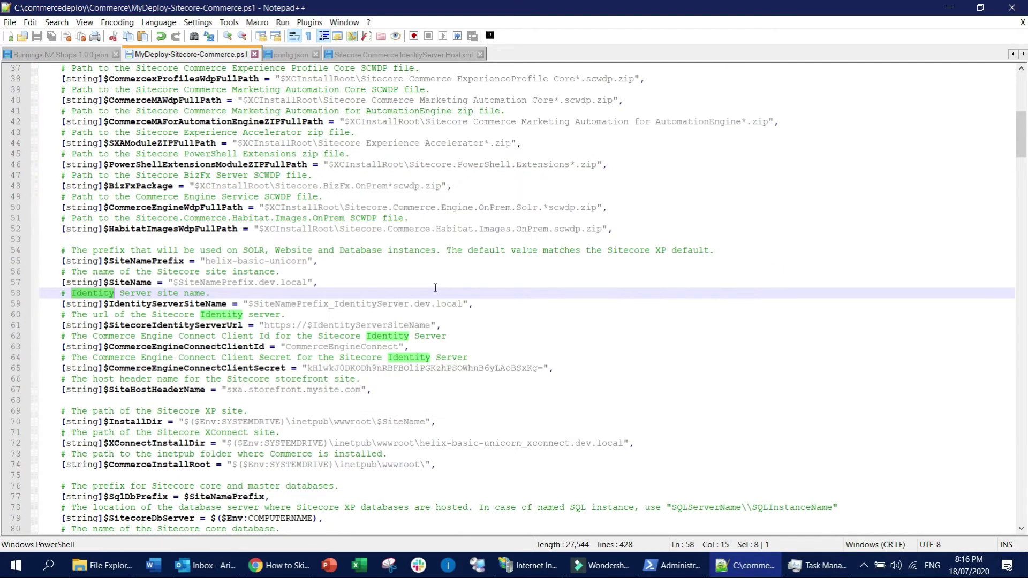
Step: Replace the $SiteNamePrefix variable in the $IdentityServerSiteName value with the literal prefix helix-basic-unicorn
left_click(279, 303)
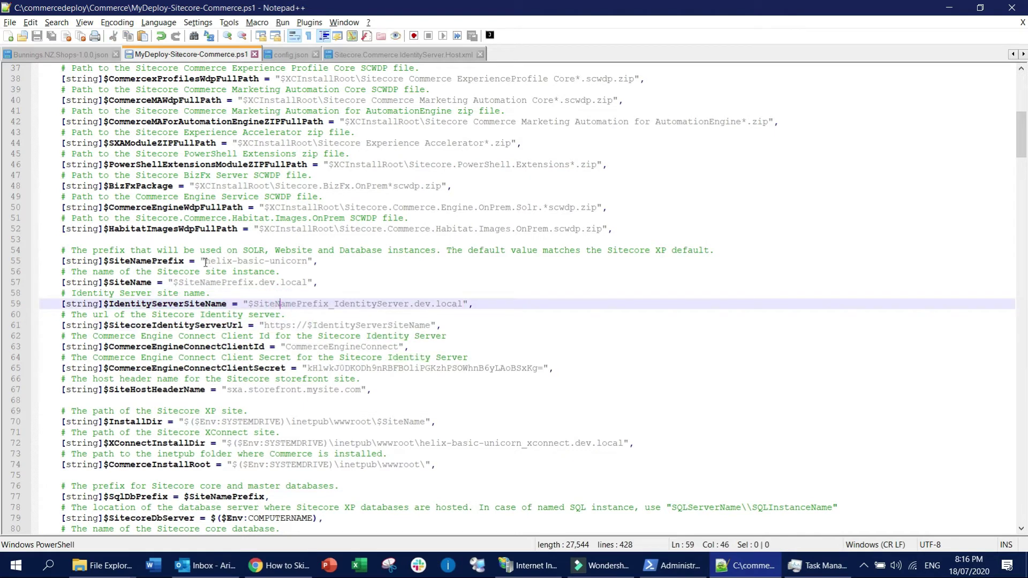
left_click_drag(206, 262, 308, 266)
key("ctrl+c")
left_click(253, 304)
left_click_drag(262, 303, 328, 304)
key("ctrl+v")
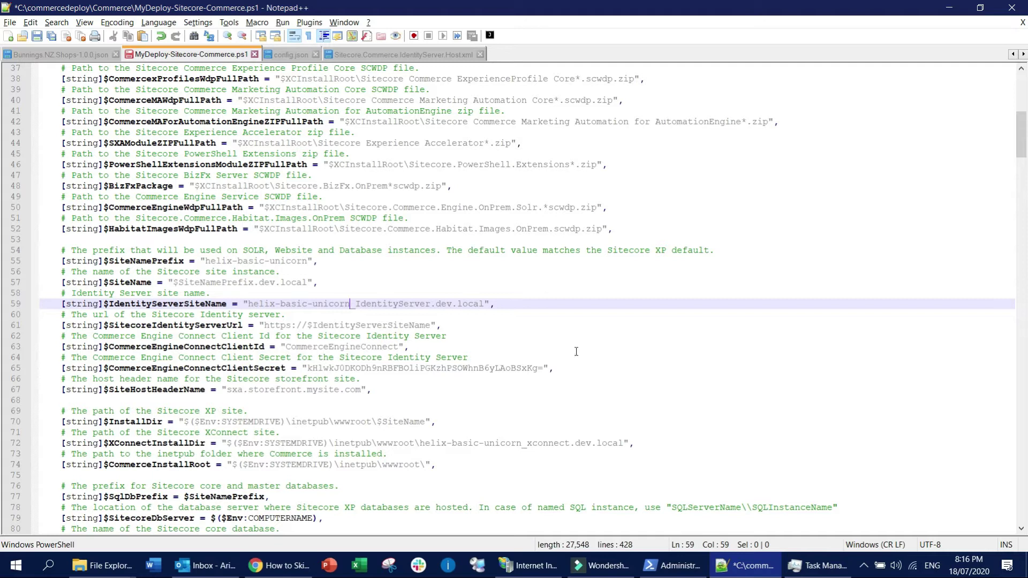
Step: Compare the helix-basic-unicorn_IdentityServer.dev.local site name in IIS Manager with the $IdentityServerSiteName value in the script
left_click(530, 565)
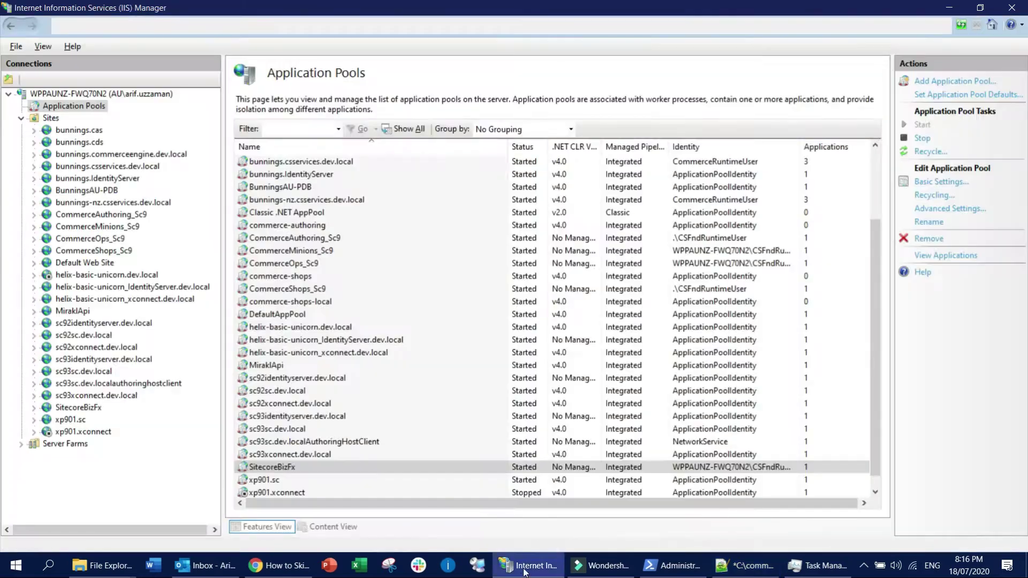
left_click(165, 288)
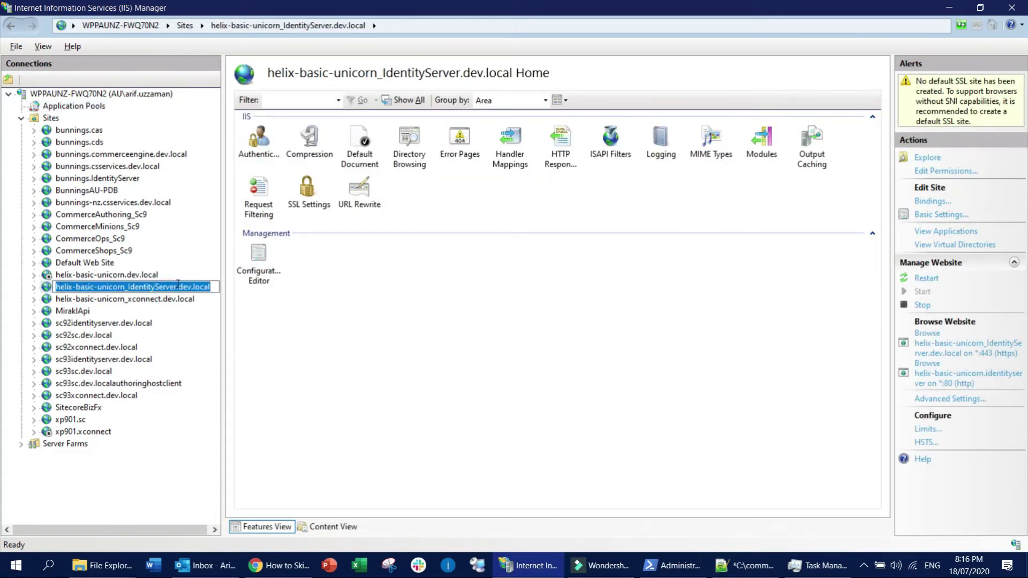
key("alt+Tab")
left_click_drag(322, 306, 483, 304)
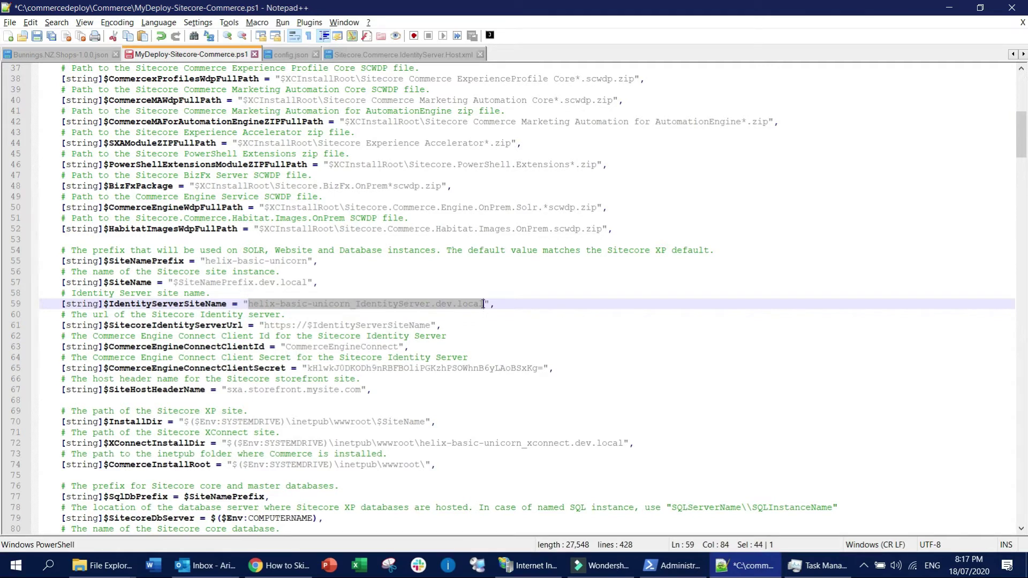
double_click(184, 304)
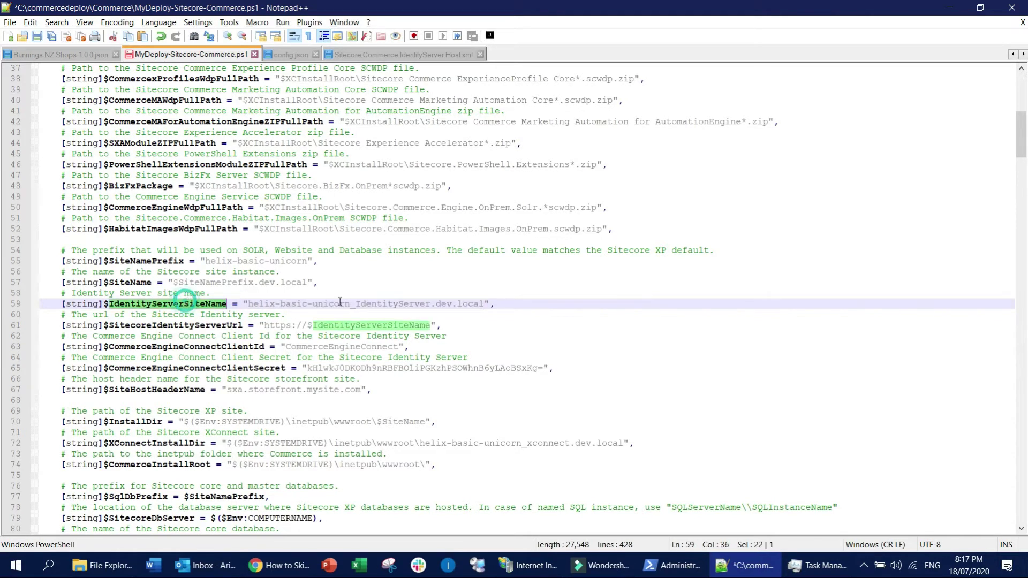
Step: Save the edited MyDeploy-Sitecore-Commerce.ps1 script, switch to the administrator PowerShell window and rerun the most recent command
left_click(502, 333)
left_click(522, 303)
key("ctrl+s")
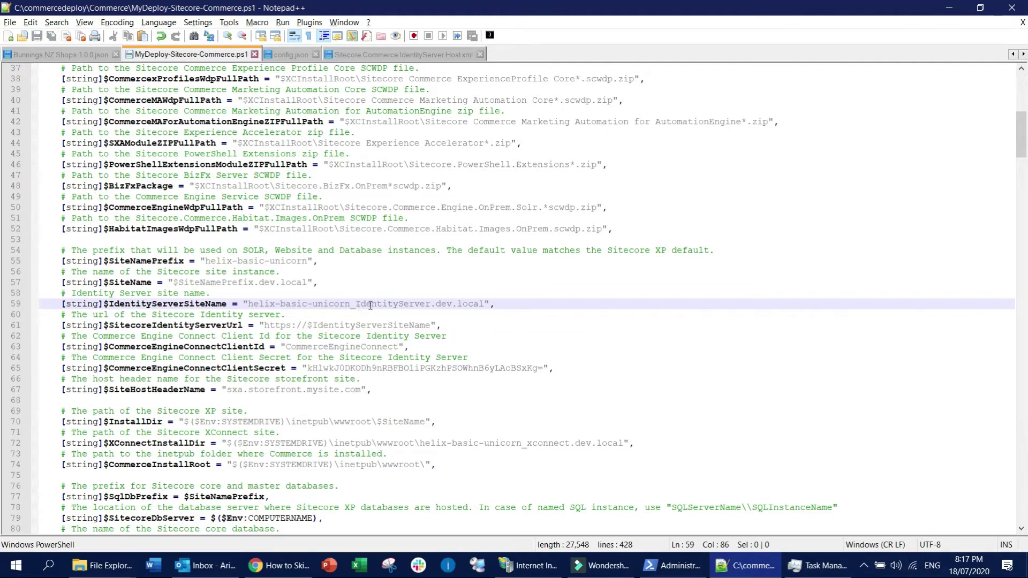
left_click(679, 567)
key("Up")
key("Return")
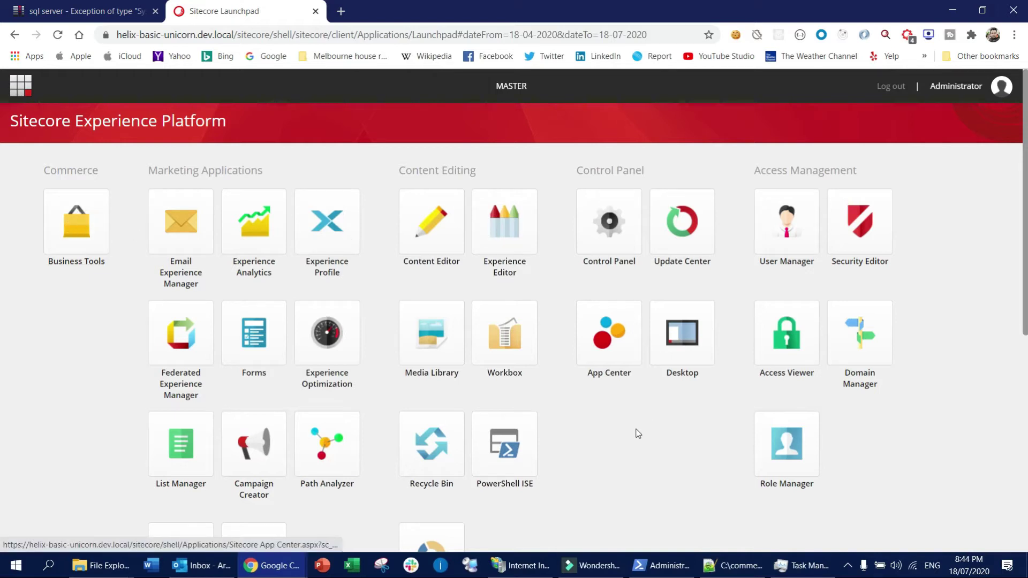
Step: Open the Sitecore Content Editor and expand Commerce, Commerce Control Panel and Shared Settings in the content tree
left_click(420, 213)
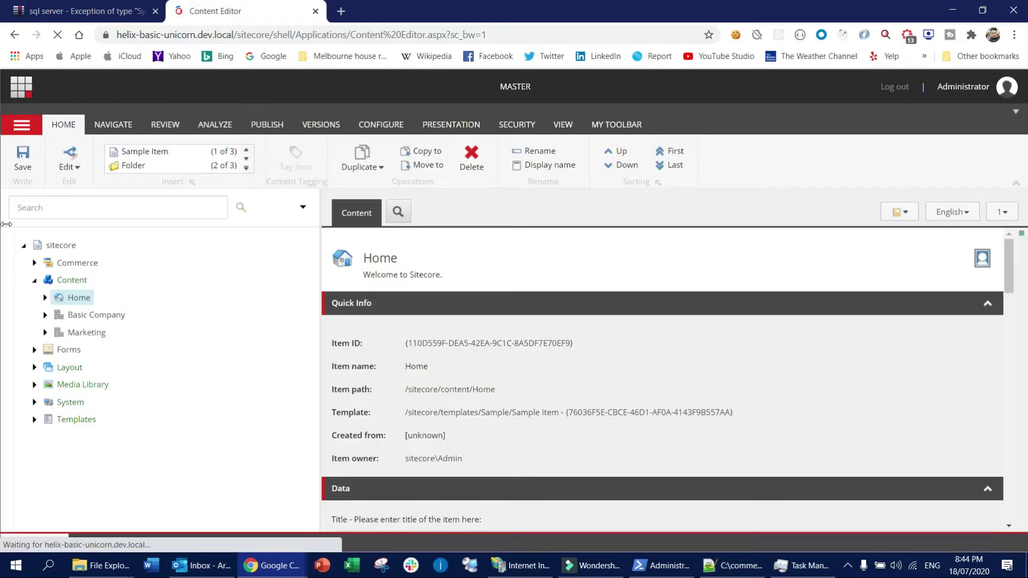
left_click(34, 262)
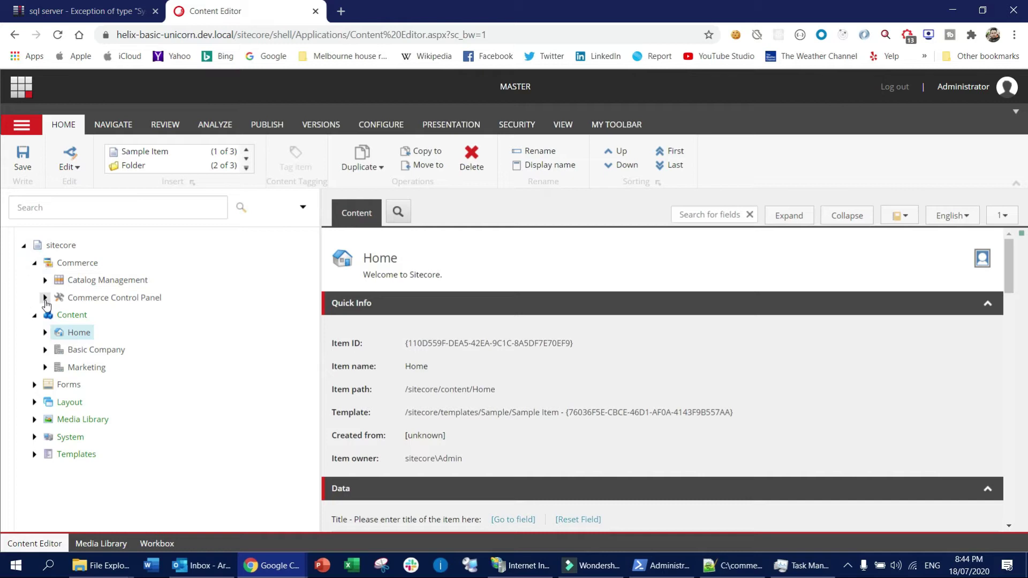
left_click(45, 298)
left_click(55, 333)
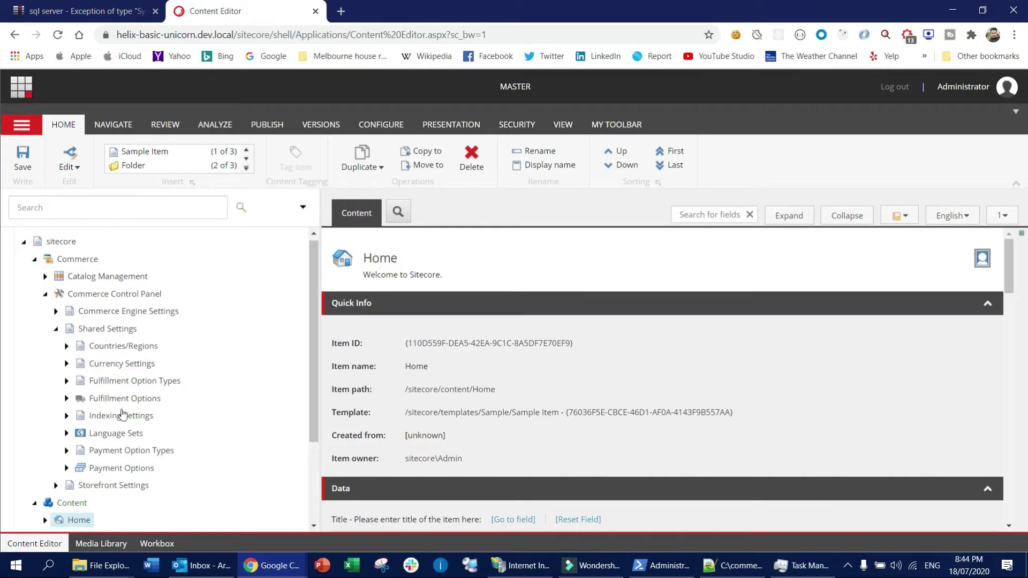
scroll(139, 396, "down", 1)
Step: Expand Storefront Settings in the content tree and view the Storefronts item with its default storefront configuration
left_click(56, 421)
scroll(155, 386, "down", 3)
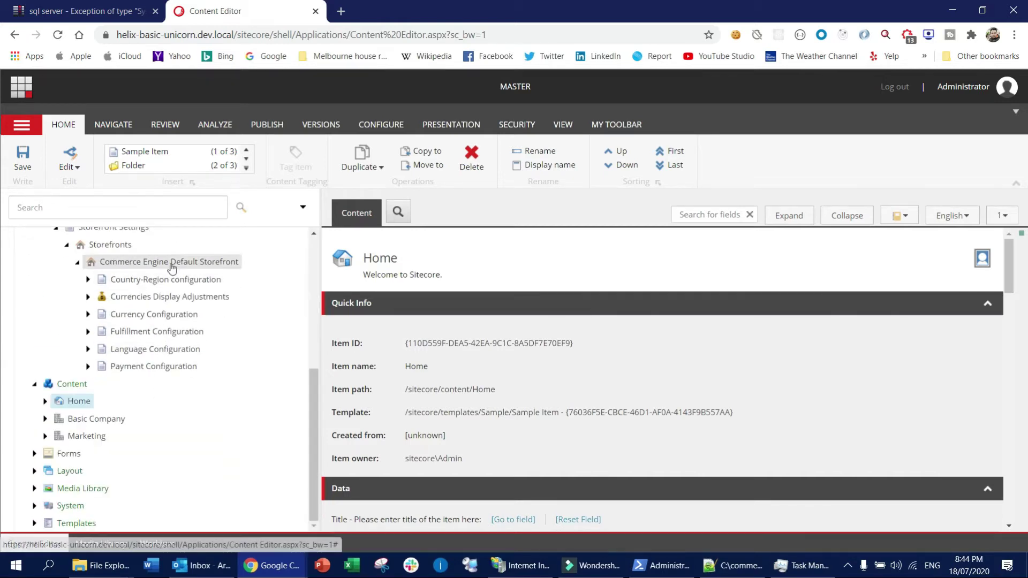
left_click(114, 245)
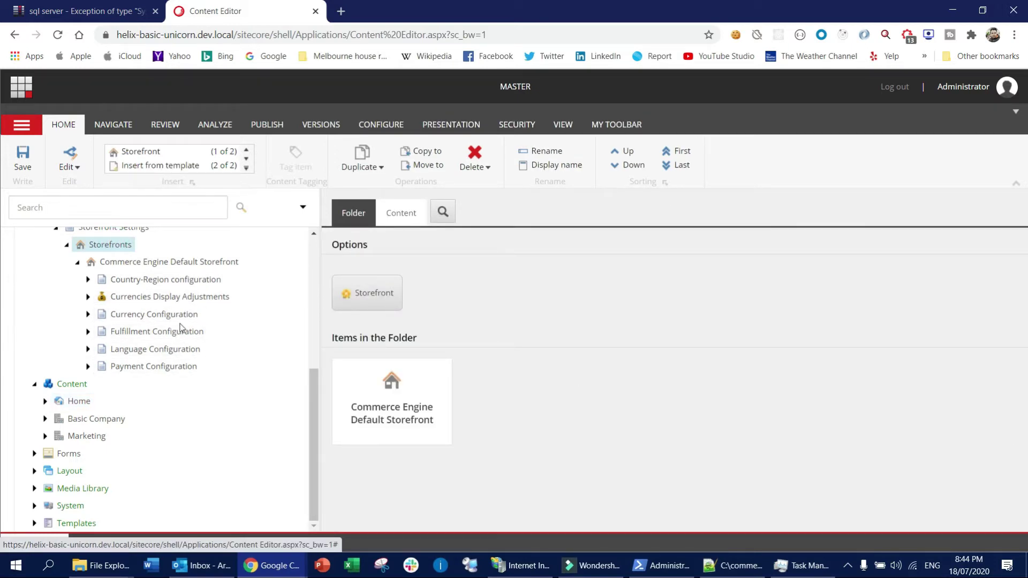
scroll(181, 330, "up", 2)
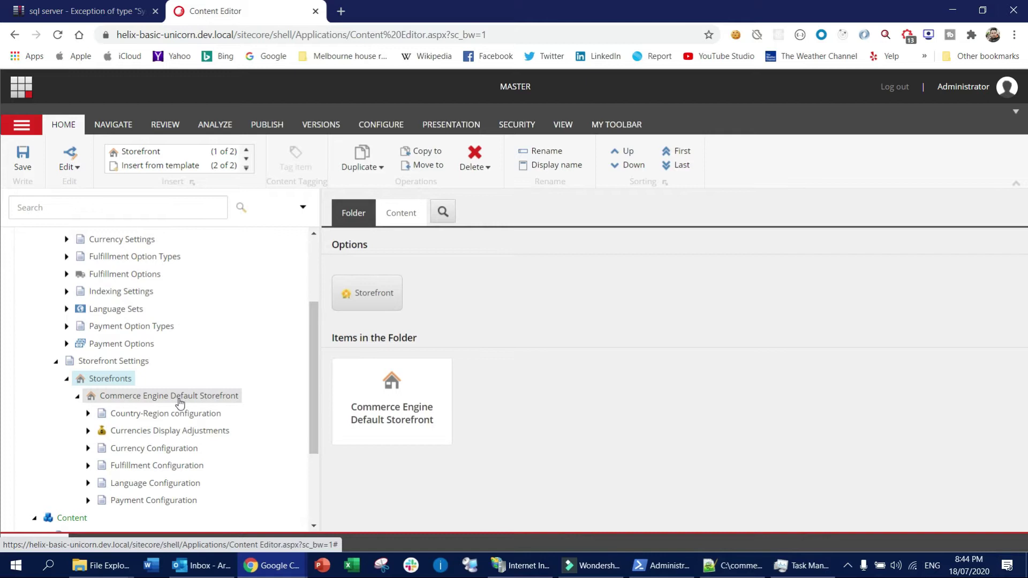
Step: Return to the Launchpad and open the Commerce Business Tools in an incognito window, closing the localhost:4200 tab
left_click(22, 86)
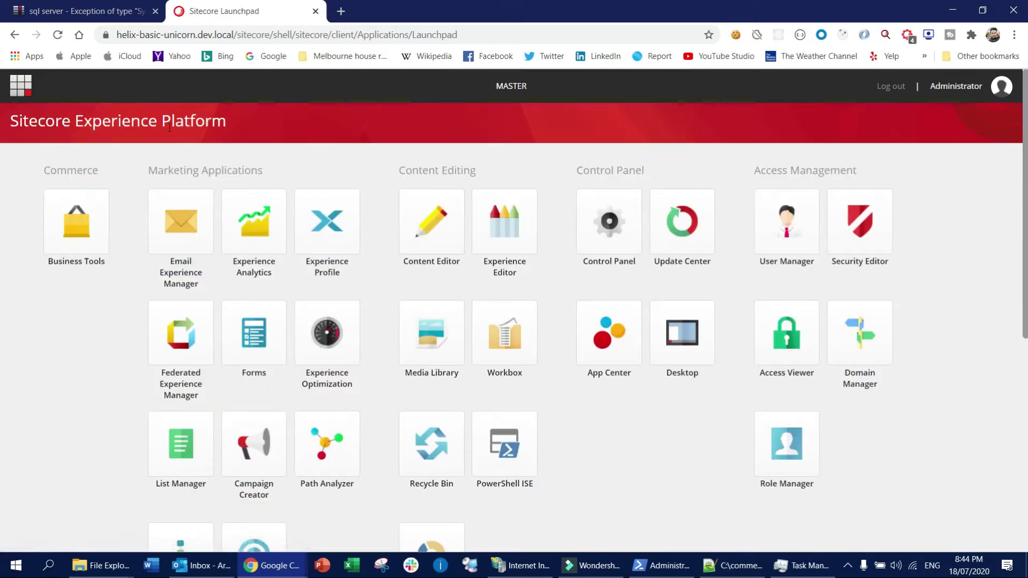
left_click(74, 232)
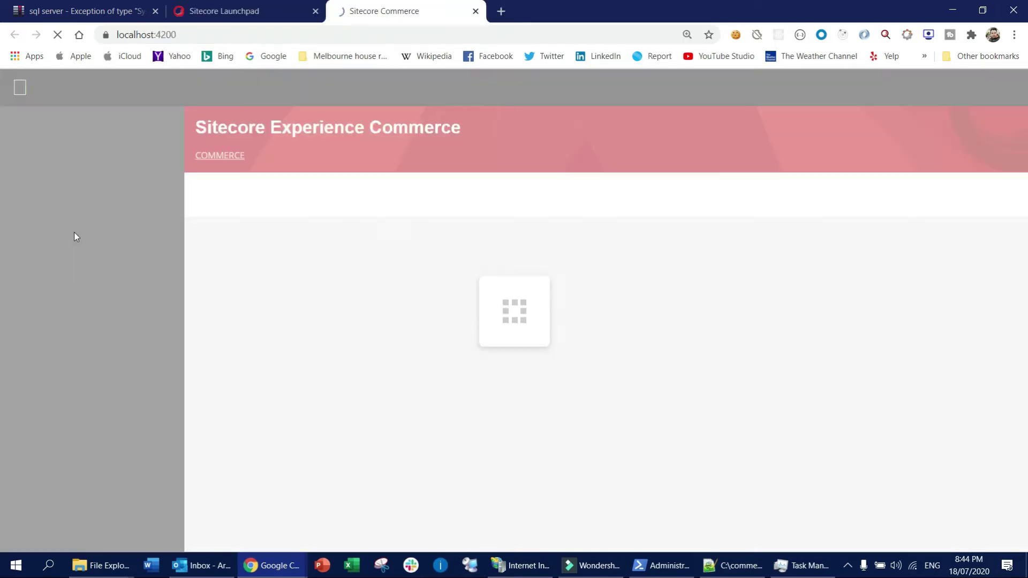
middle_click(428, 8)
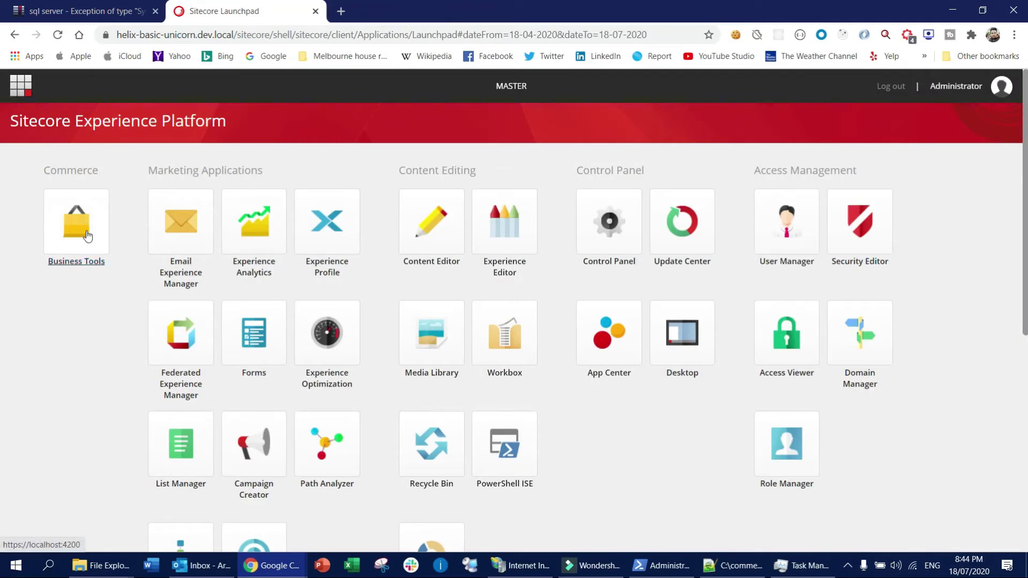
right_click(87, 236)
left_click(130, 273)
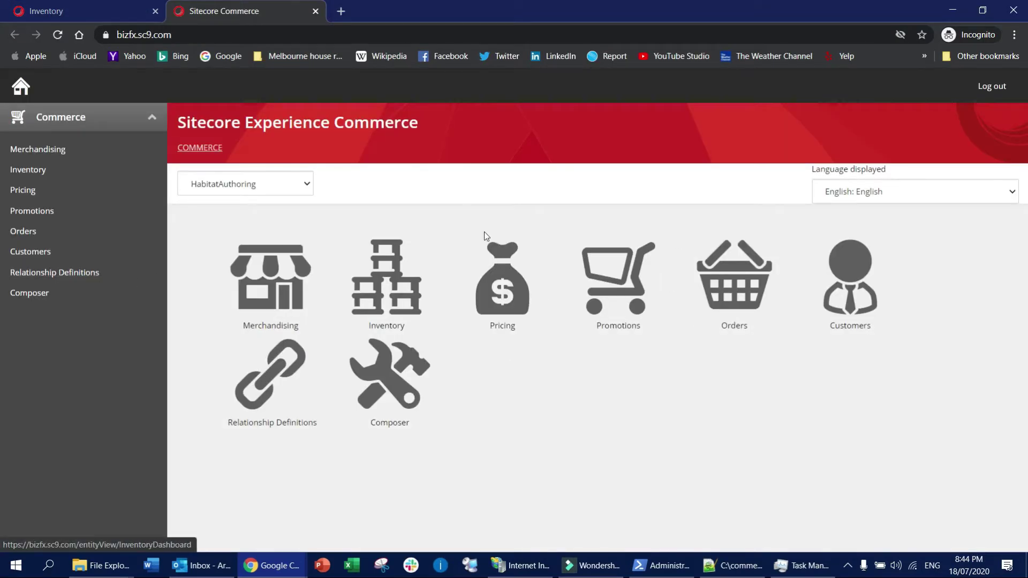
Step: Switch the Merchandising environment to AdventureWorksAuthoring and open the Adventure Works Catalog
left_click(34, 151)
left_click(293, 182)
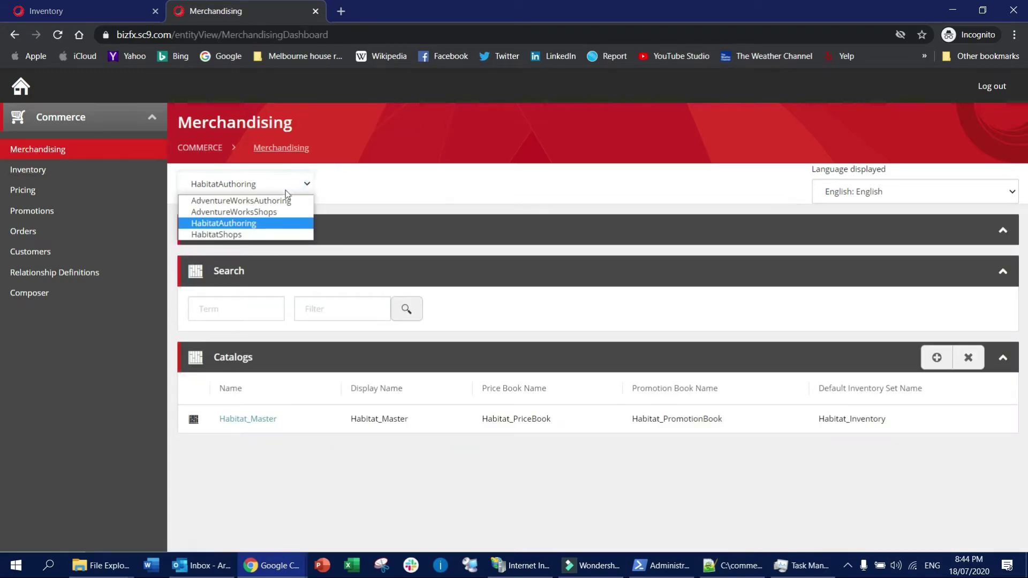
left_click(283, 200)
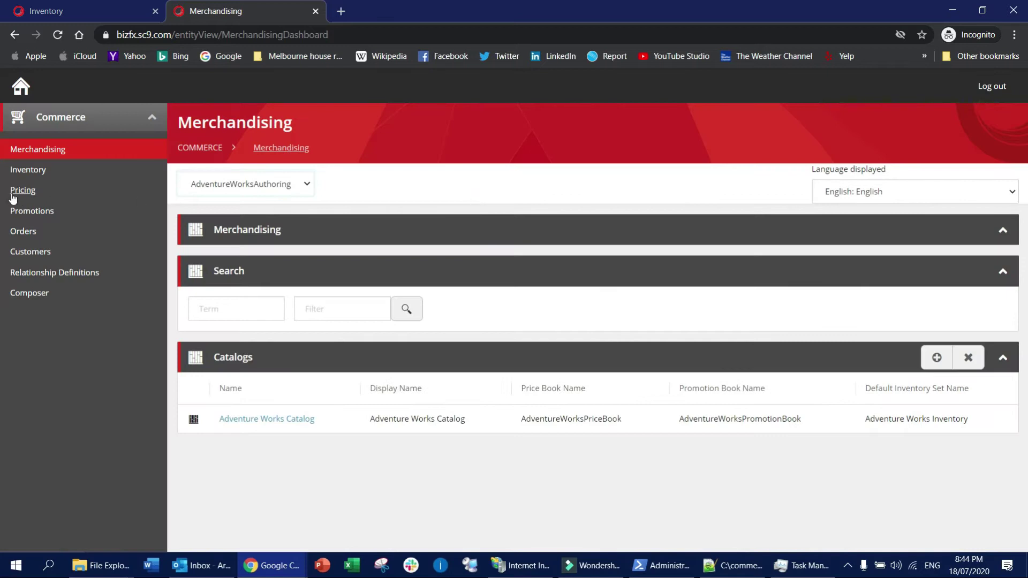
left_click(39, 144)
left_click(279, 419)
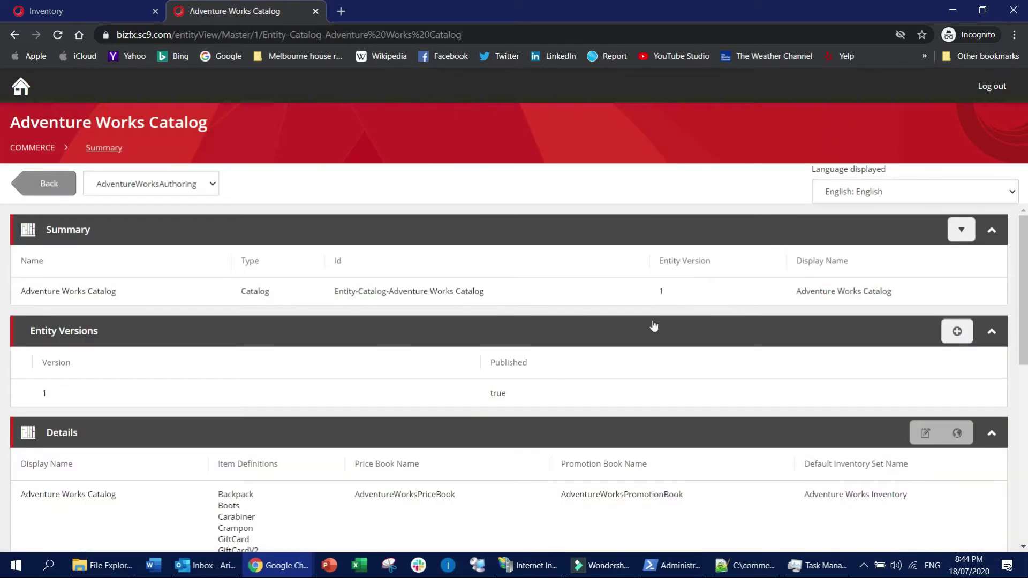
Step: Browse the Adventure Works Catalog through the Departments and Boots categories and open the Dunes sellable item
scroll(450, 395, "down", 4)
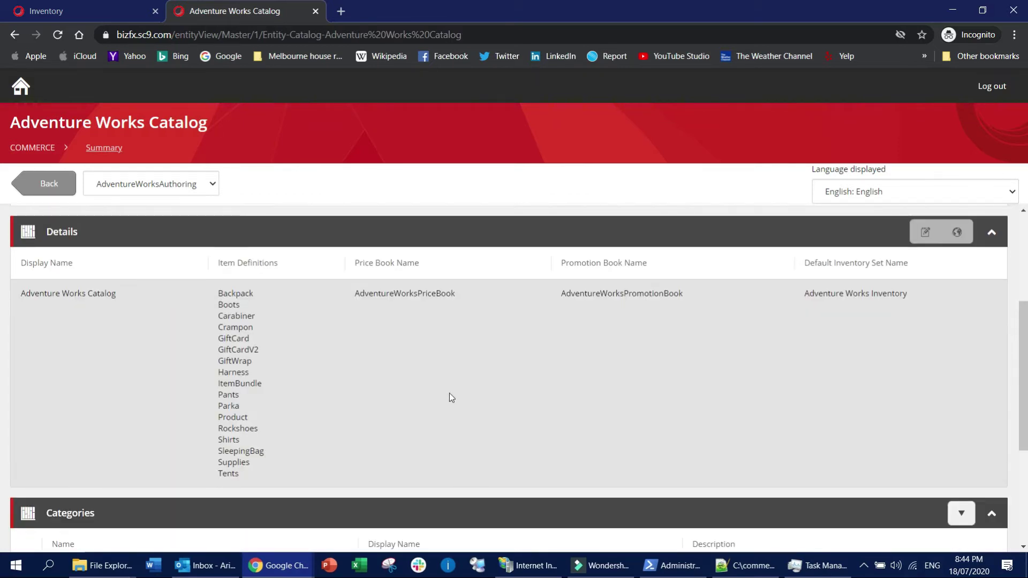
scroll(490, 304, "down", 4)
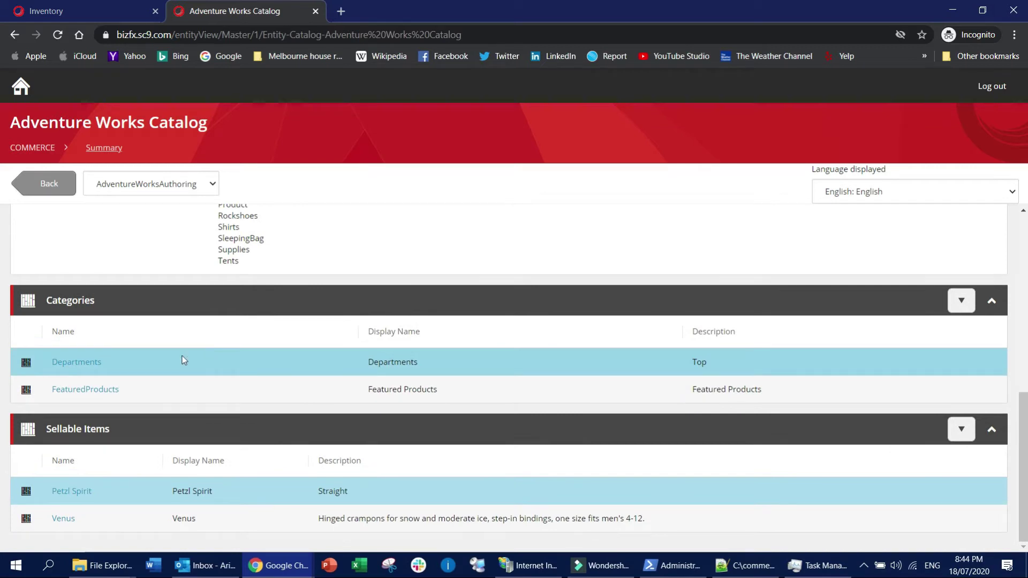
left_click(81, 361)
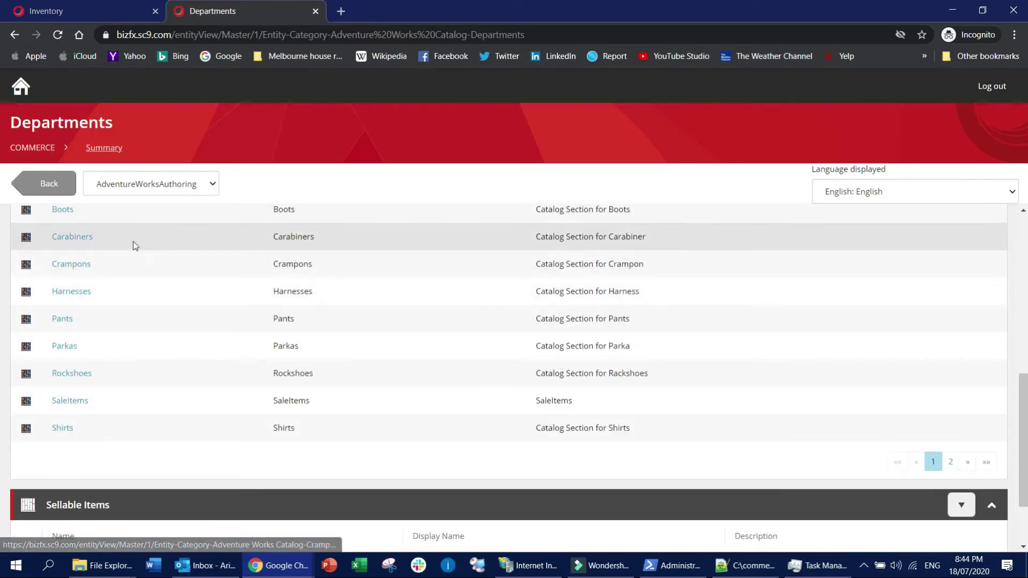
left_click(63, 209)
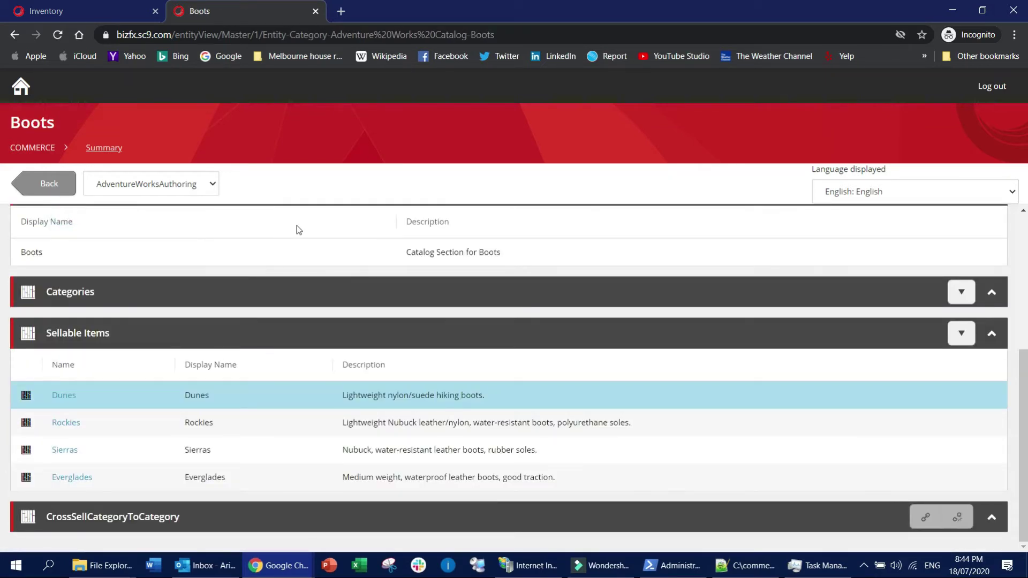
left_click(65, 396)
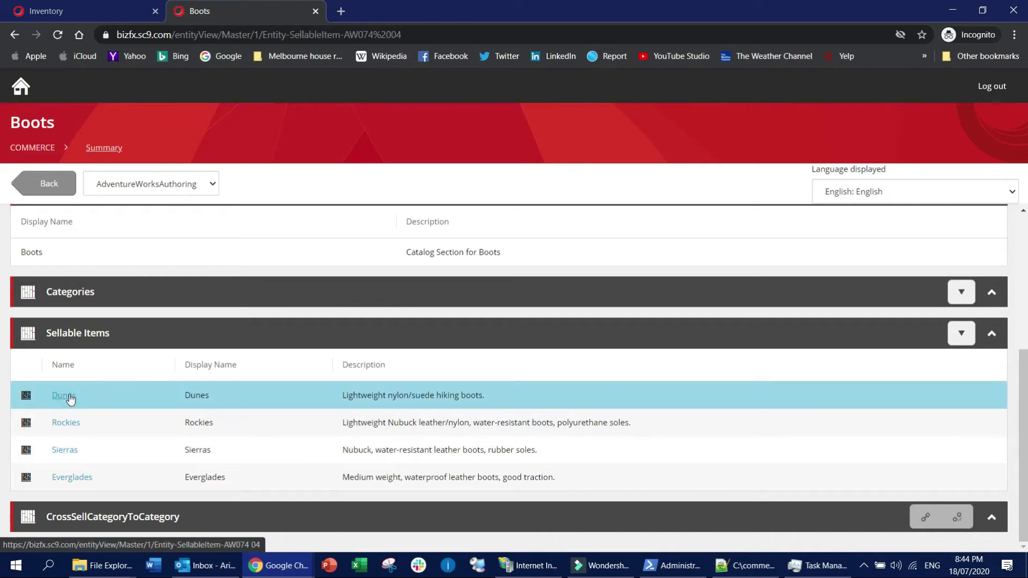
Step: Examine the Dunes item's list pricing, variants, images and remaining sections, toggling Item Specifications and Identifiers
scroll(253, 358, "down", 3)
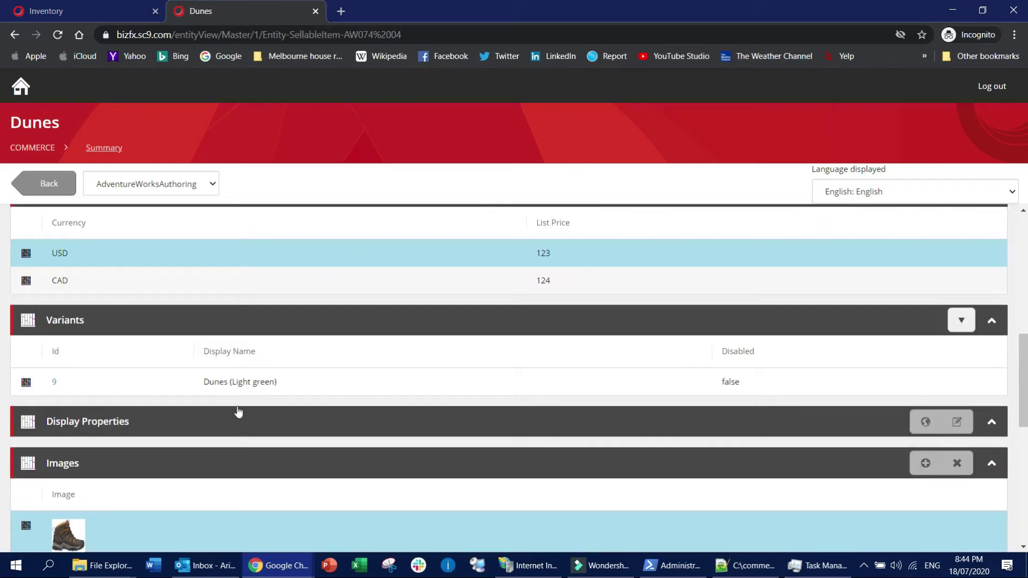
scroll(239, 412, "down", 3)
scroll(287, 402, "down", 3)
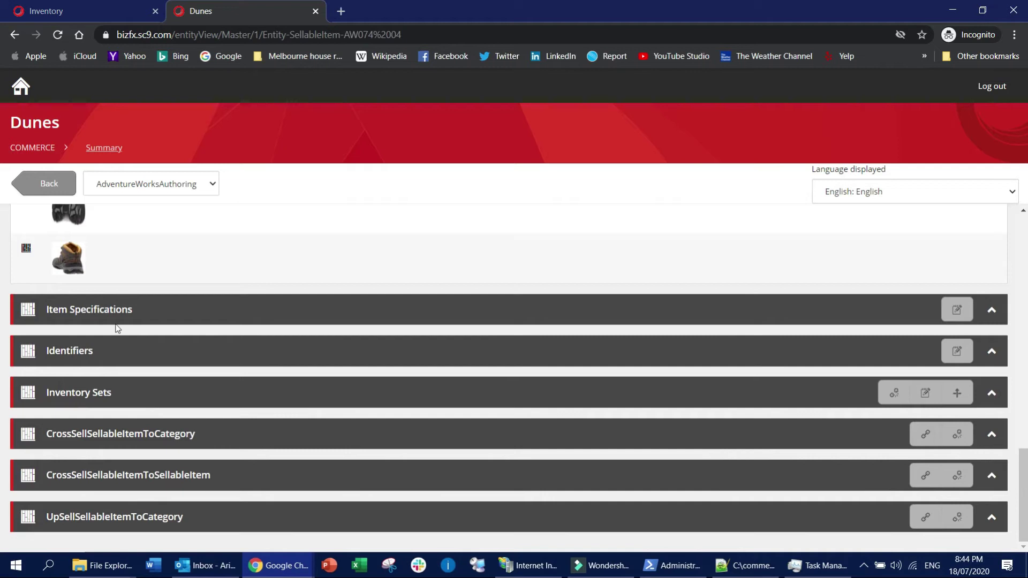
left_click(128, 309)
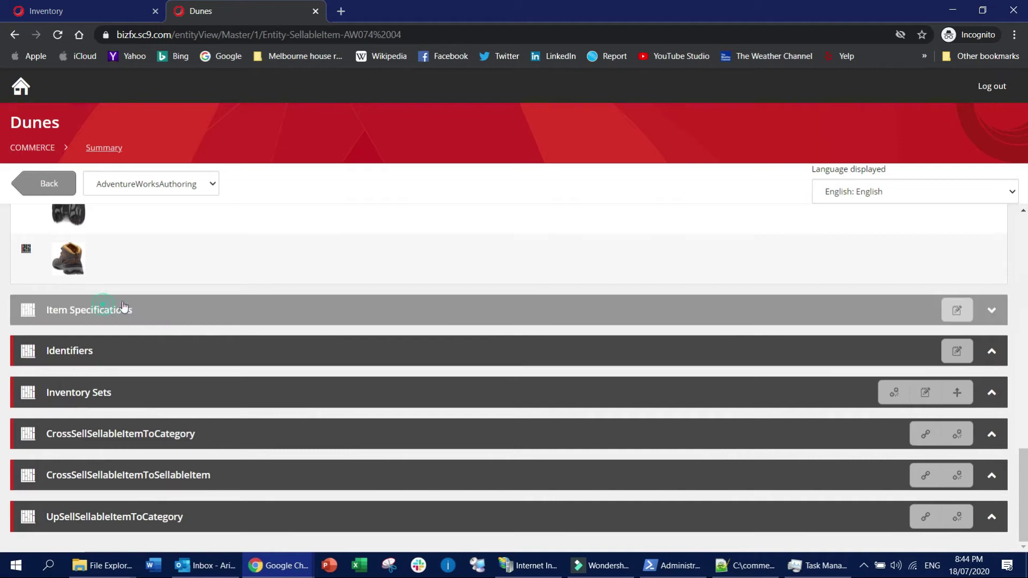
left_click(992, 315)
left_click(992, 357)
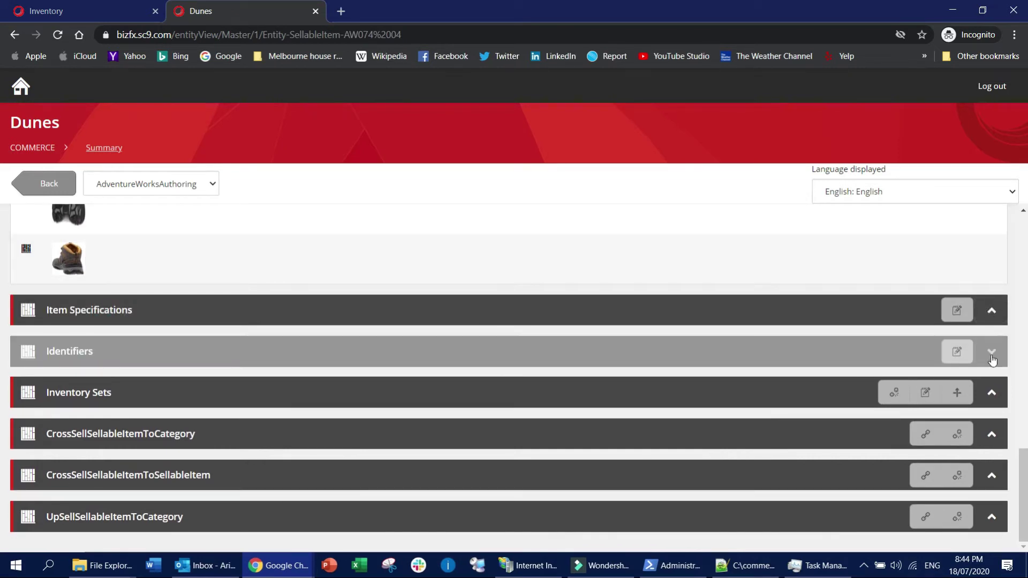
scroll(332, 413, "up", 9)
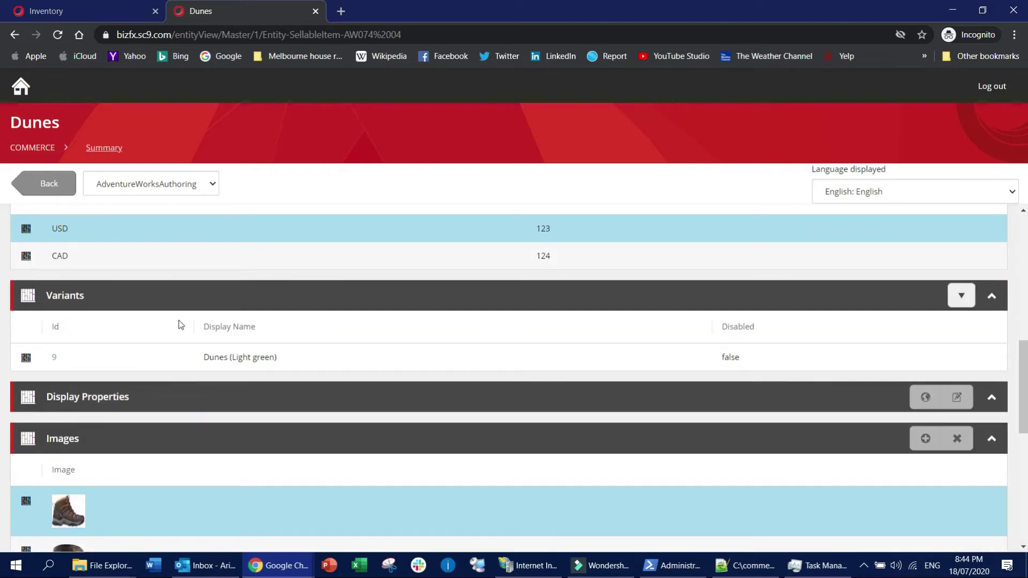
scroll(298, 312, "up", 1)
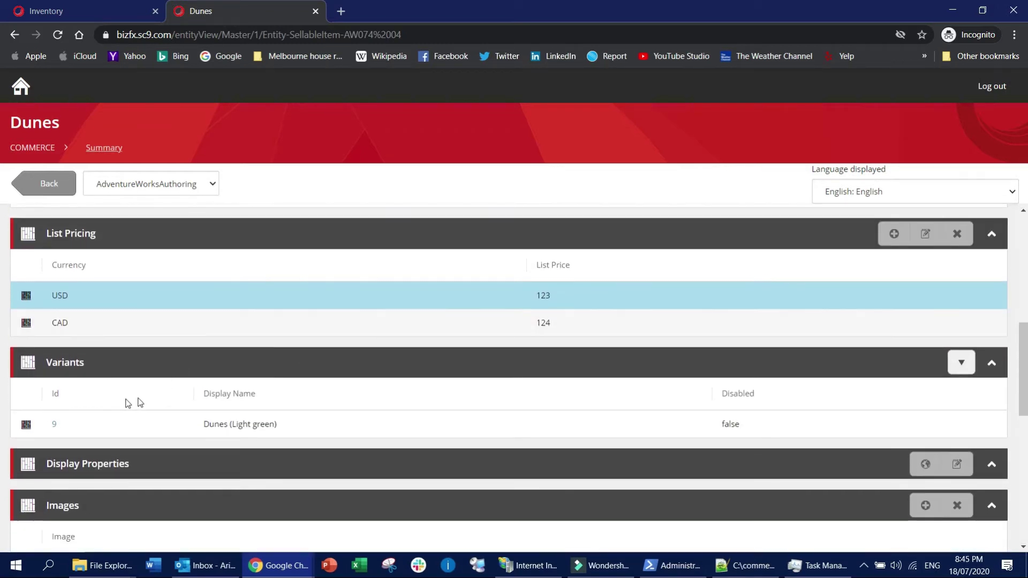
Step: Open the Dunes (Light green) variant and review its pricing, images and inventory sets
left_click(56, 425)
scroll(377, 349, "down", 9)
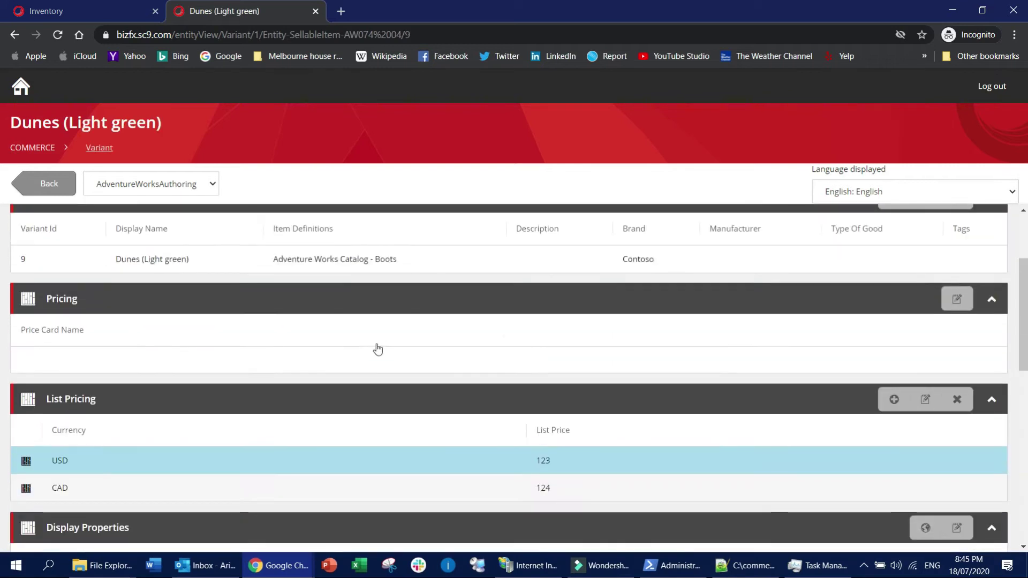
scroll(377, 348, "down", 4)
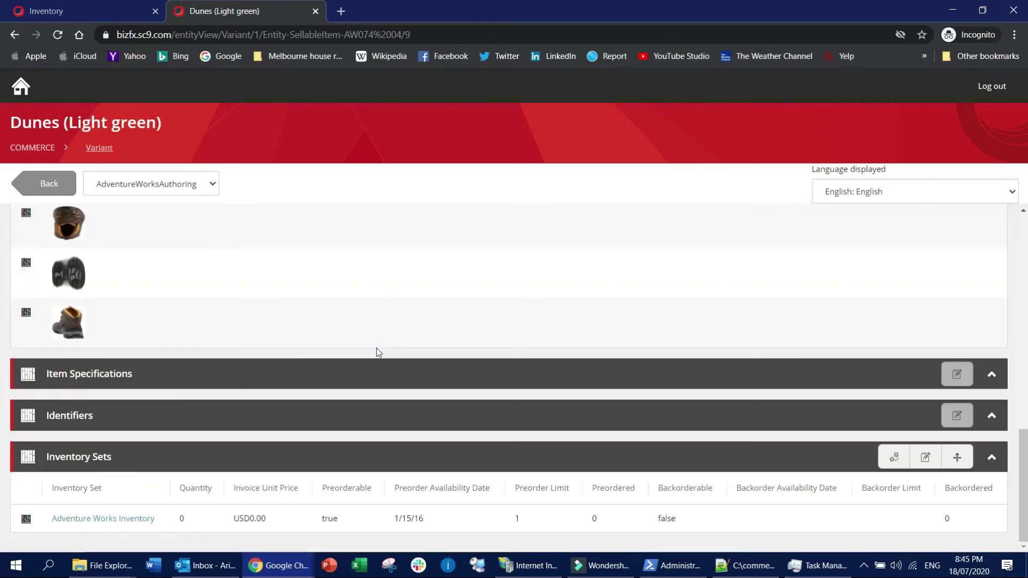
scroll(377, 346, "up", 13)
Step: Go back from the variant to the Commerce home page and switch the environment to HabitatAuthoring
left_click(59, 191)
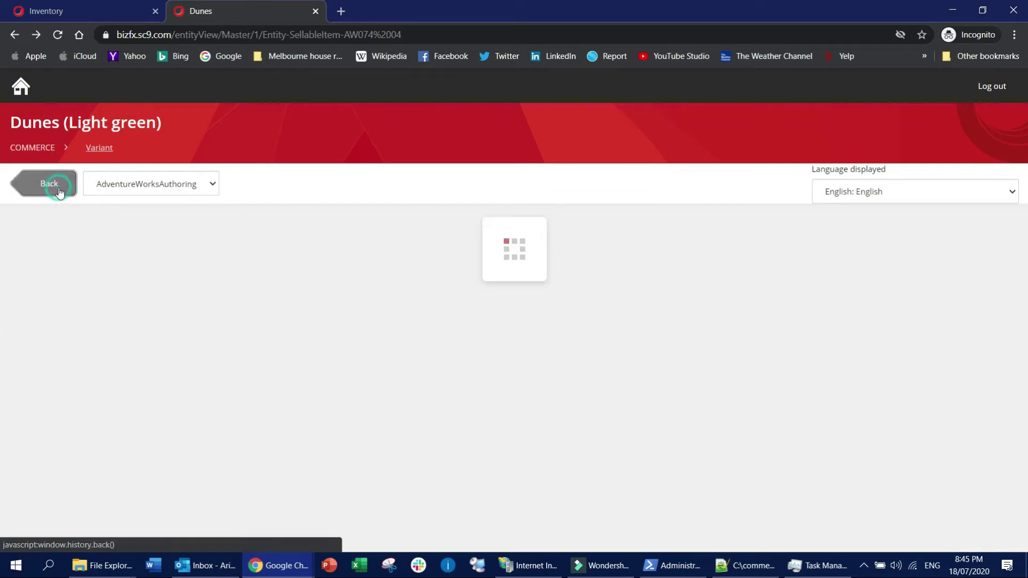
left_click(58, 191)
left_click(49, 185)
left_click(33, 148)
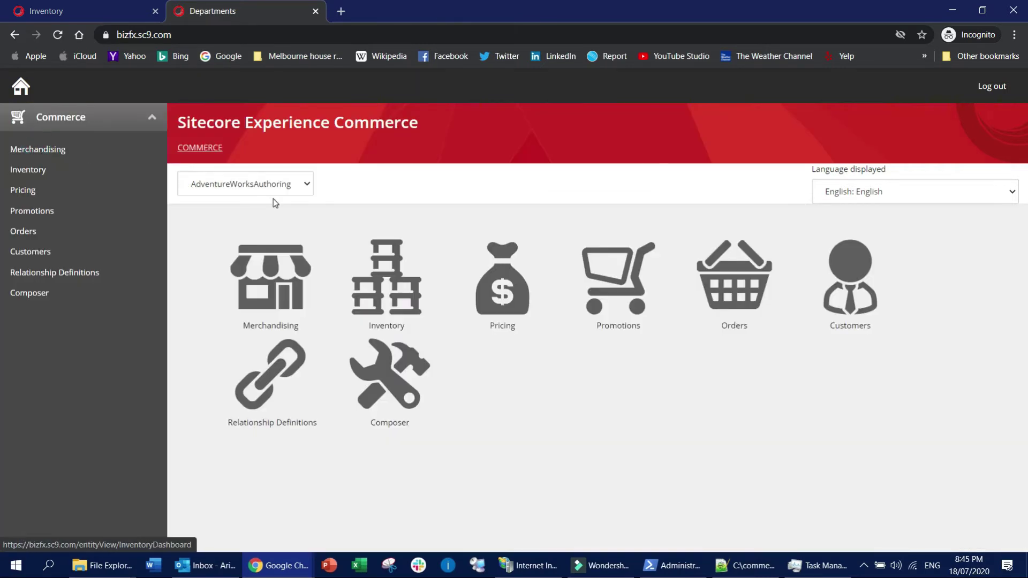
left_click(309, 189)
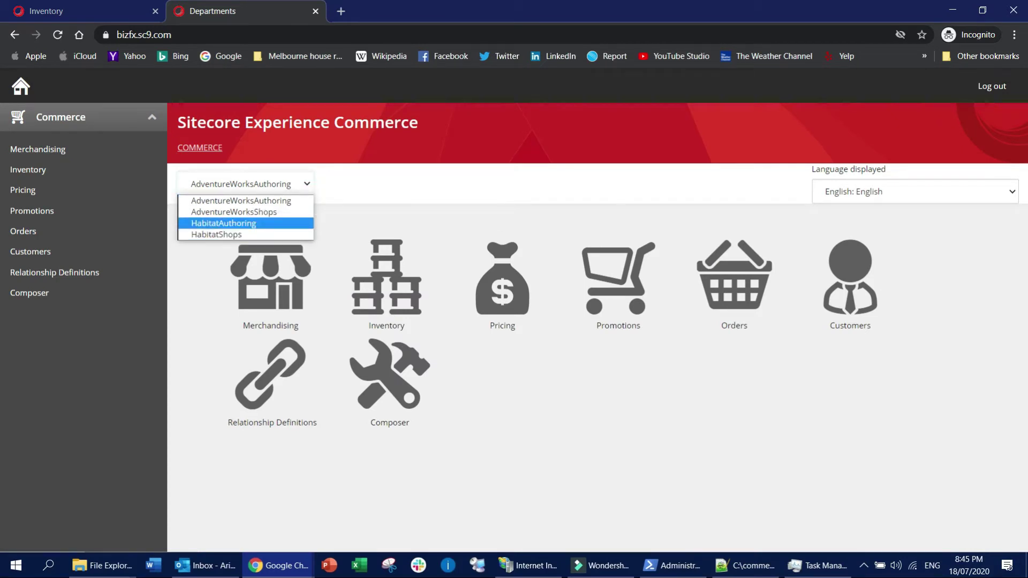
left_click(250, 222)
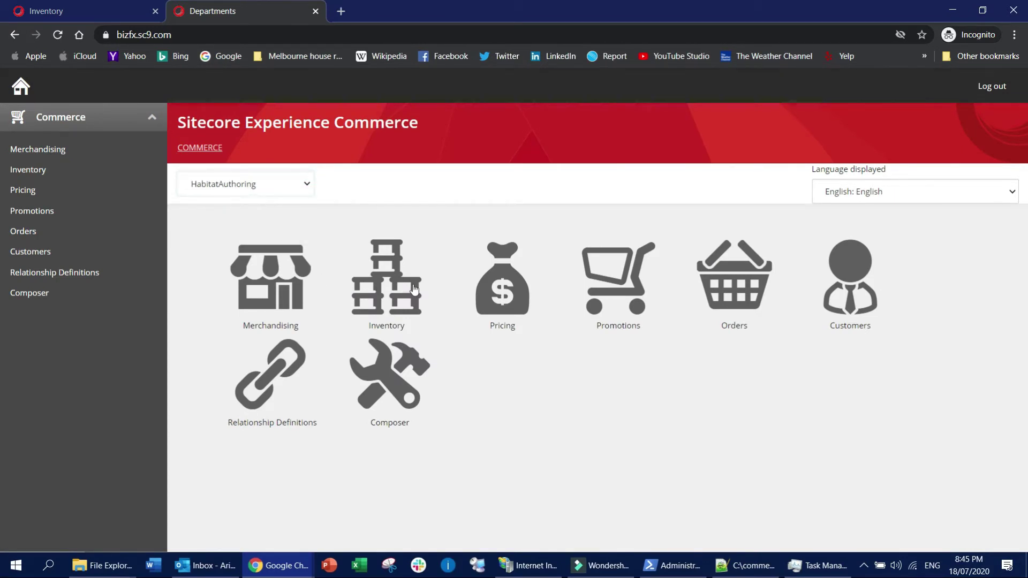
Step: Open the Habitat_Master catalog in Merchandising and review its item definitions and categories
left_click(285, 282)
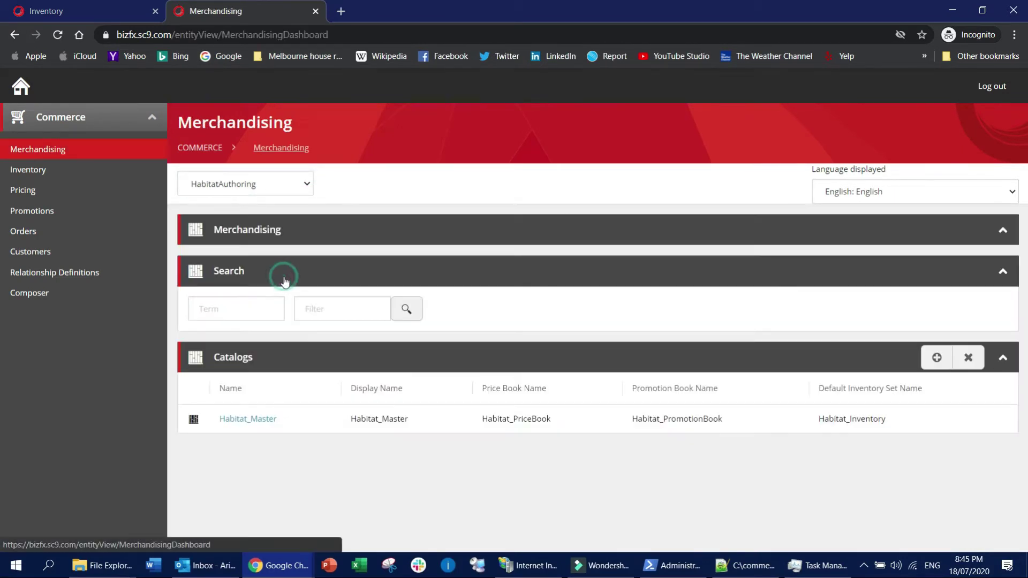
left_click(256, 420)
scroll(301, 355, "down", 7)
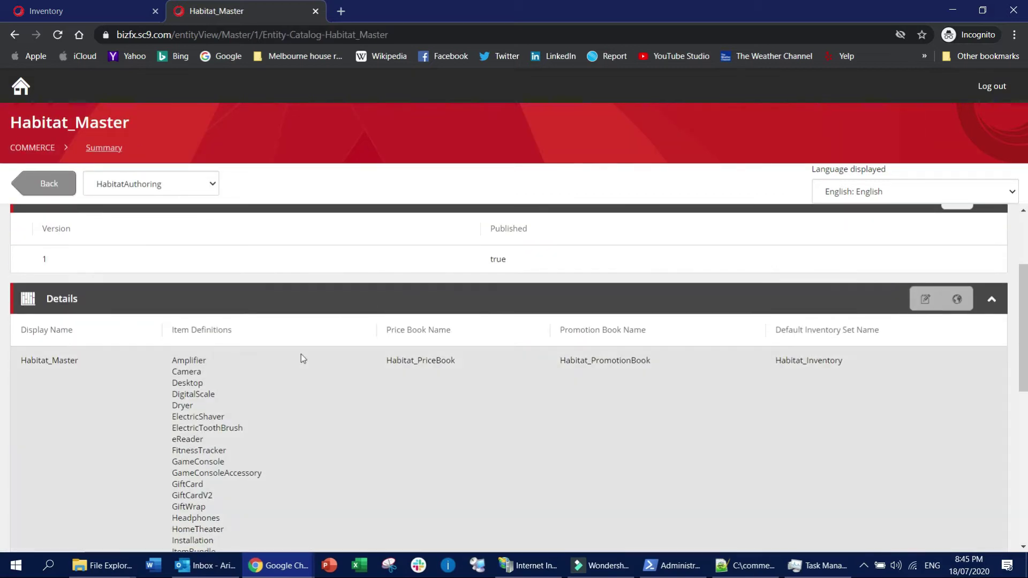
scroll(302, 358, "down", 2)
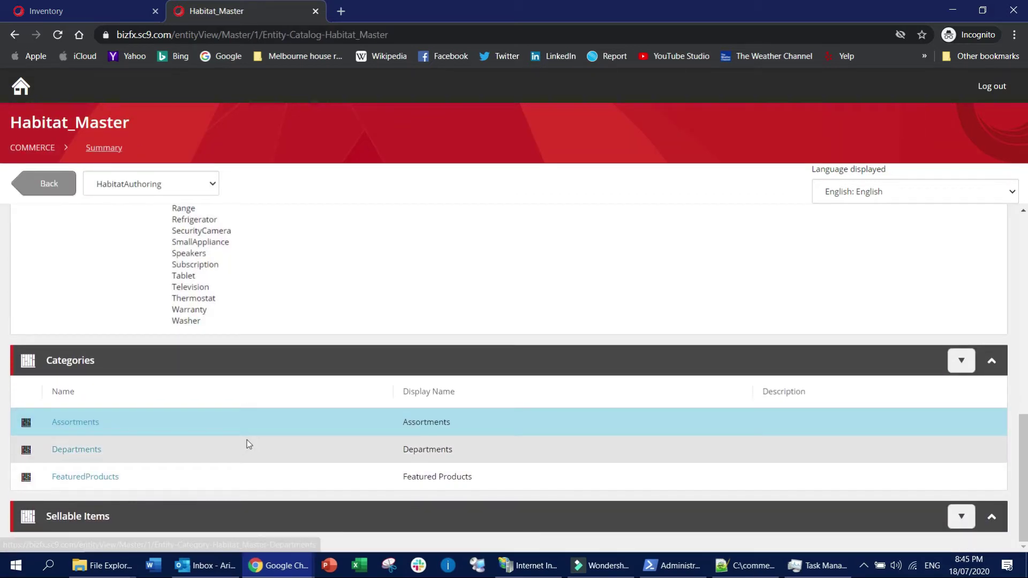
Step: Open the FeaturedProducts category's Studio X Over-the-Ear Wired Headphones item and review its pricing, variants, images, inventory sets and related items
left_click(85, 478)
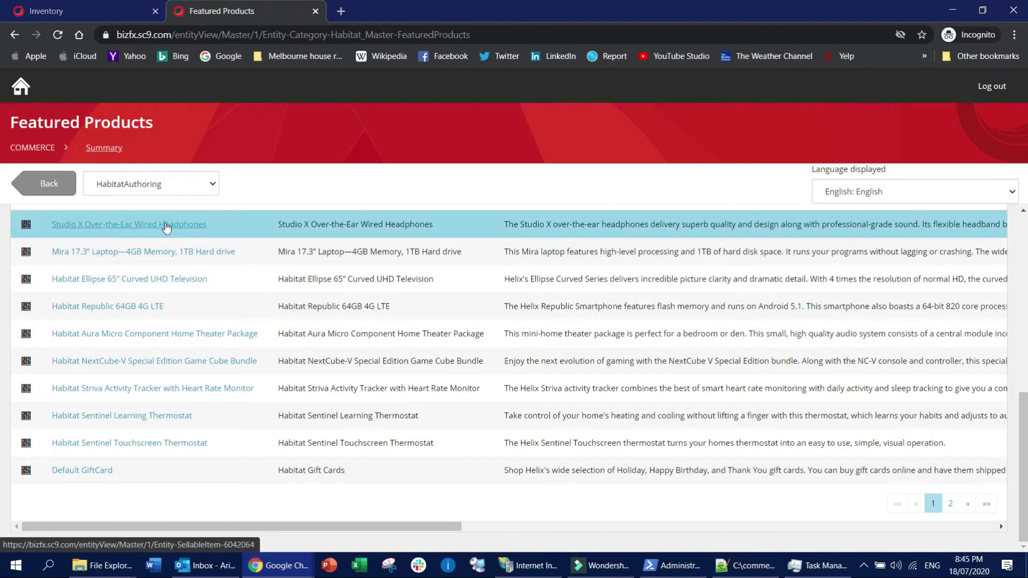
left_click(166, 228)
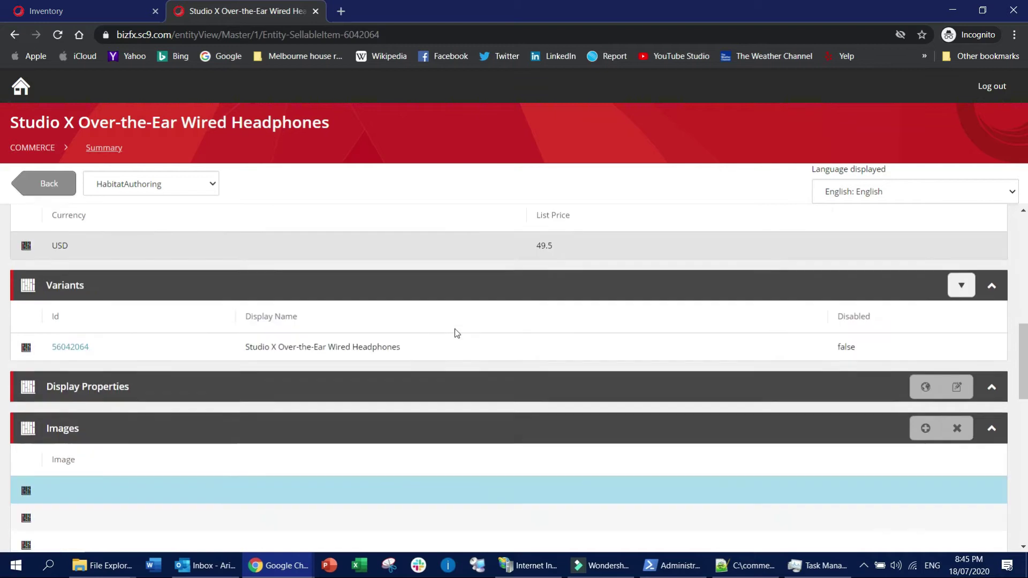
scroll(455, 329, "down", 1)
scroll(362, 349, "down", 3)
scroll(362, 351, "down", 2)
scroll(363, 354, "up", 1)
scroll(348, 358, "down", 4)
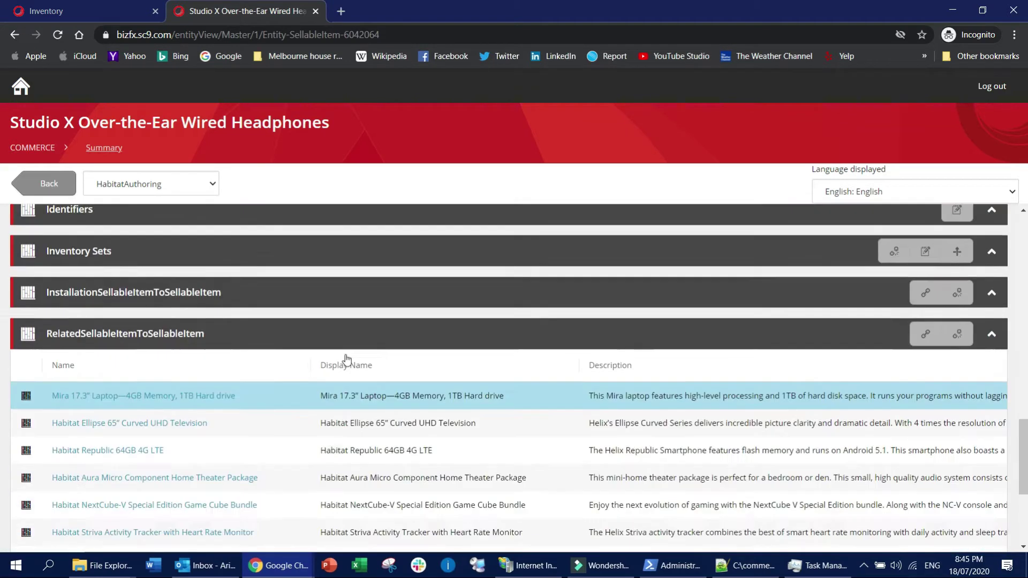
scroll(344, 355, "up", 3)
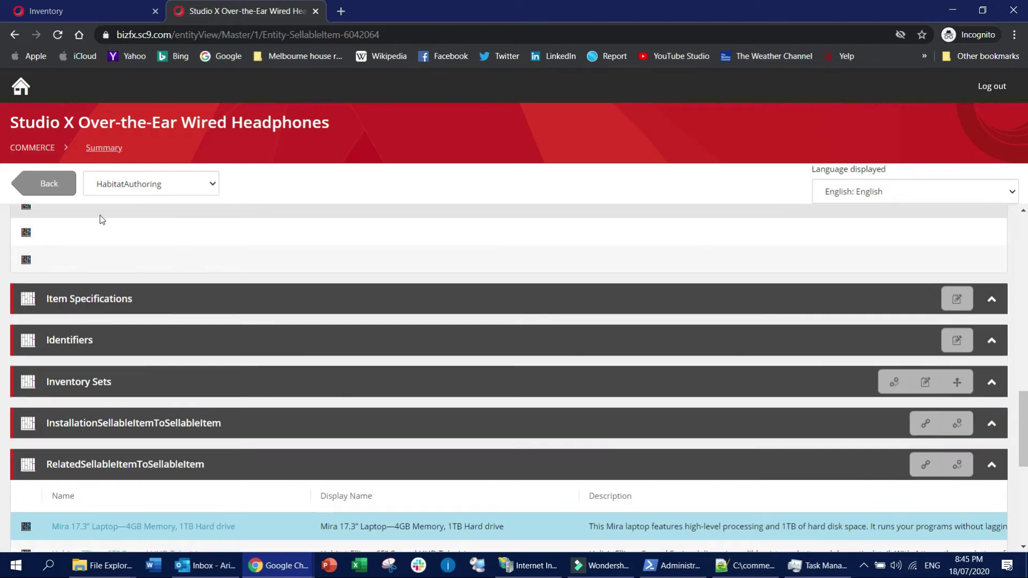
scroll(388, 411, "down", 6)
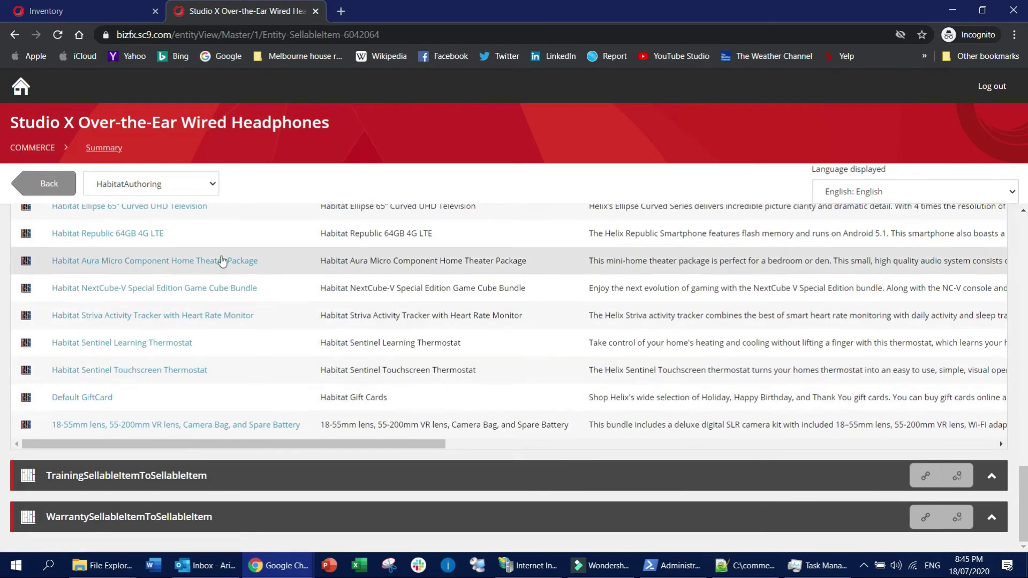
Step: Open the related Habitat Ellipse 65” Curved UHD Television item and review its page up to the summary
scroll(296, 323, "up", 2)
left_click(142, 273)
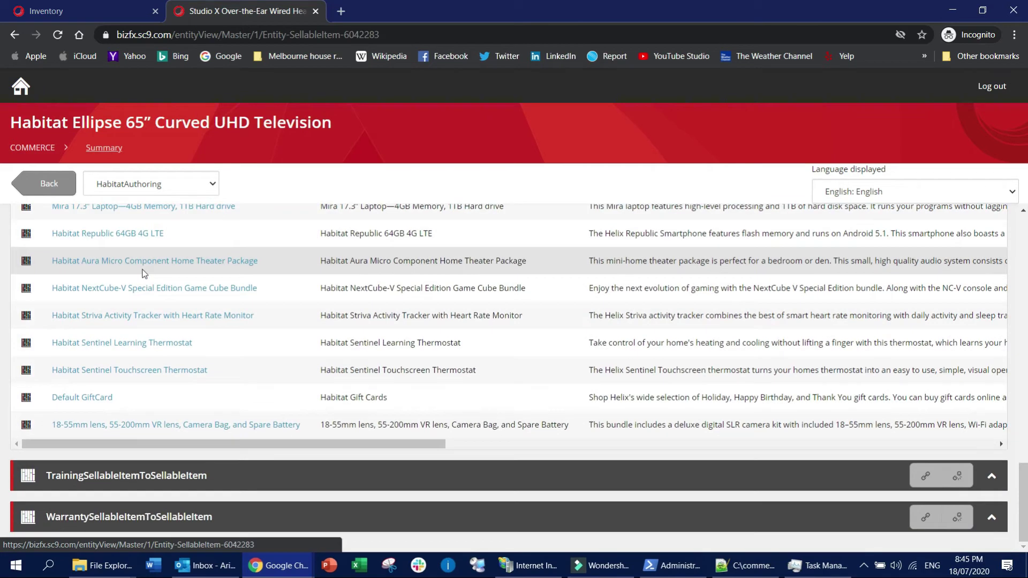
scroll(229, 331, "up", 5)
scroll(229, 332, "up", 10)
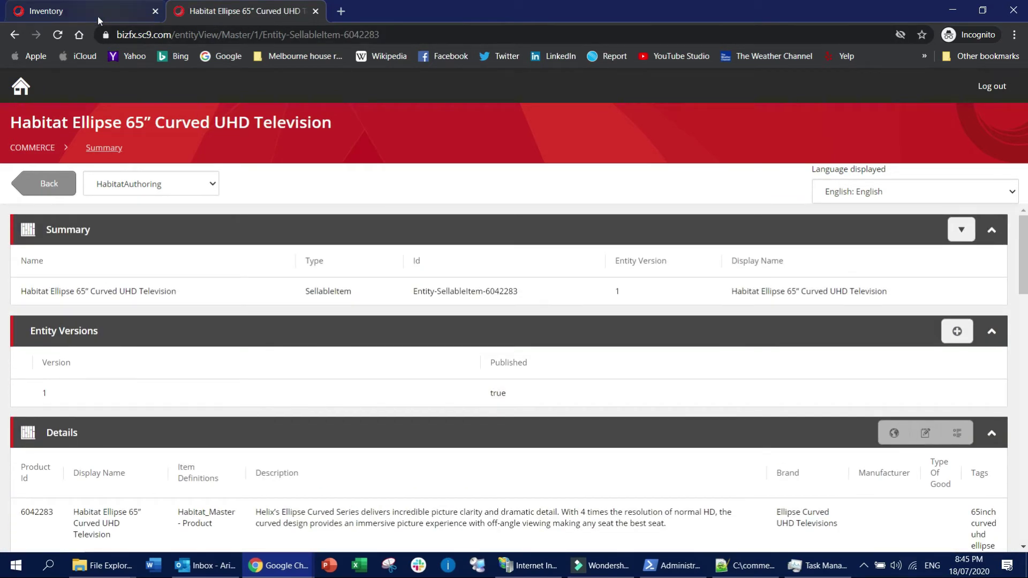
Step: Check the separate Inventory page, then return from the television item to the Commerce home page
left_click(94, 13)
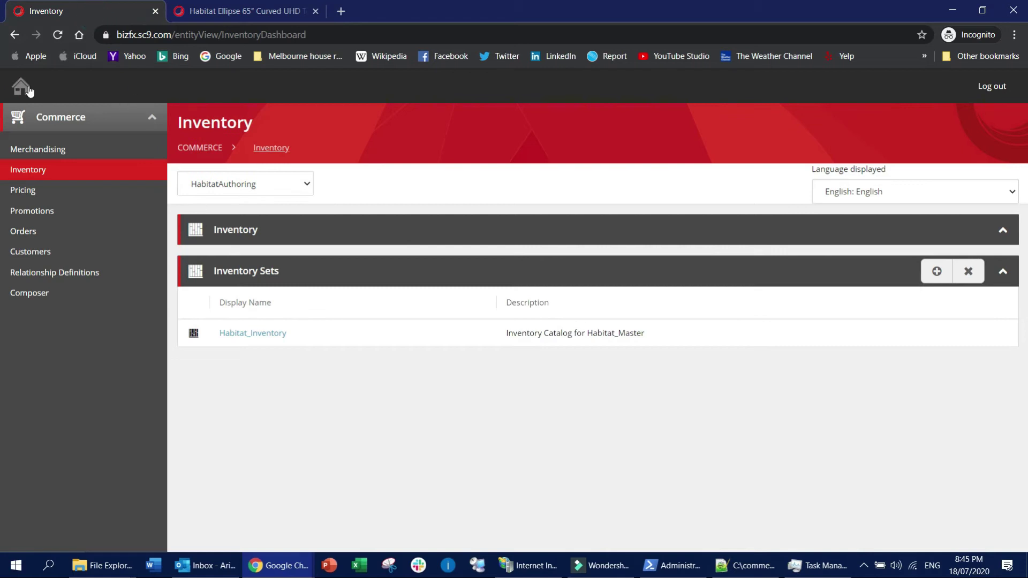
left_click(236, 11)
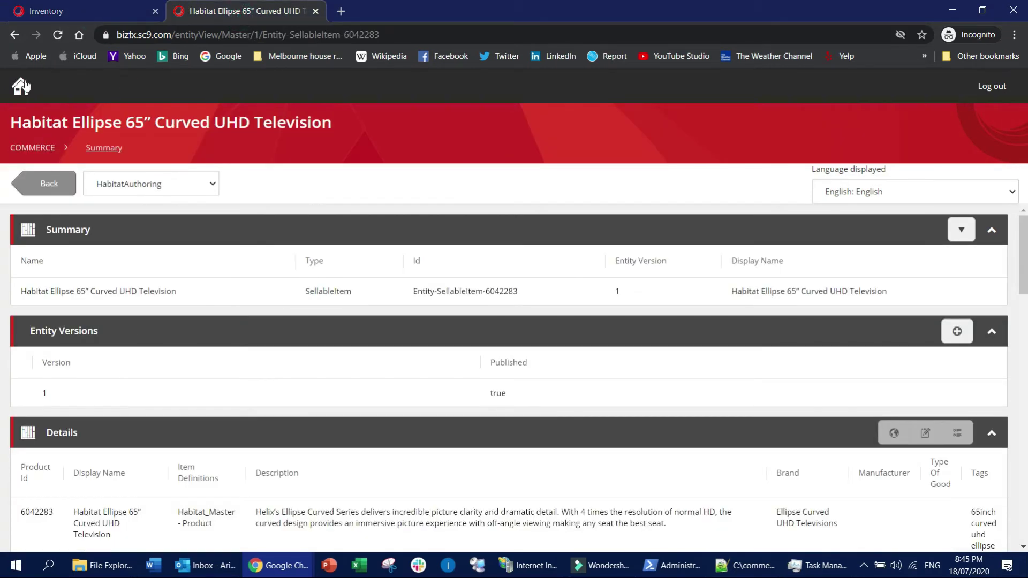
left_click(22, 84)
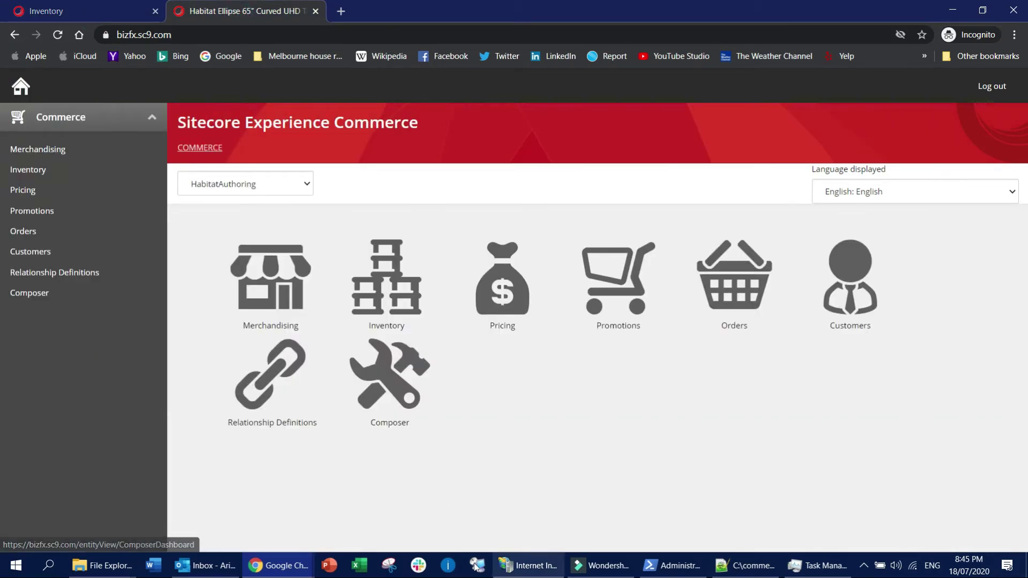
Step: Switch to the browser window with the Sitecore Launchpad and open the Desktop application
mouse_move(275, 565)
left_click(318, 514)
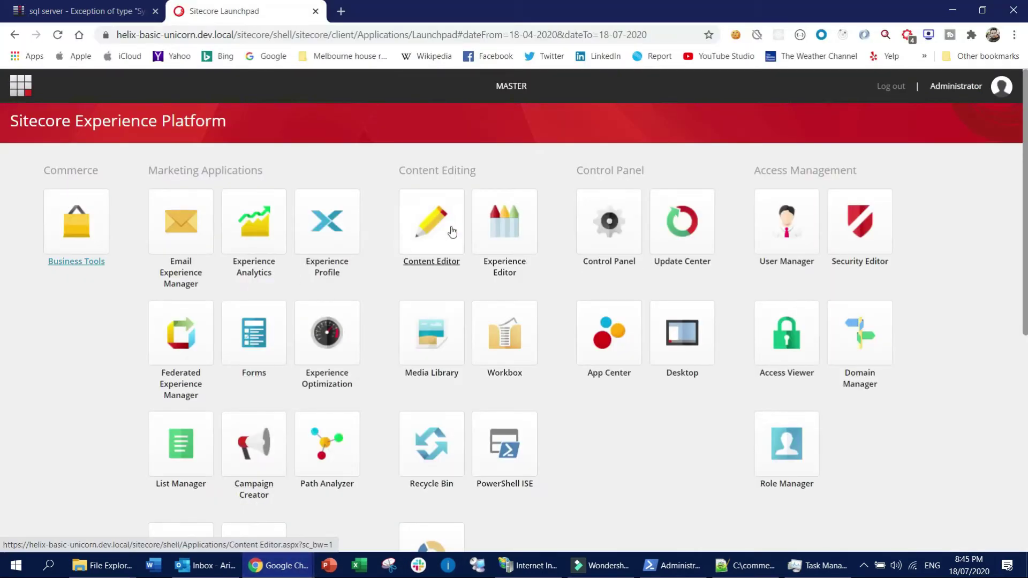
left_click(685, 374)
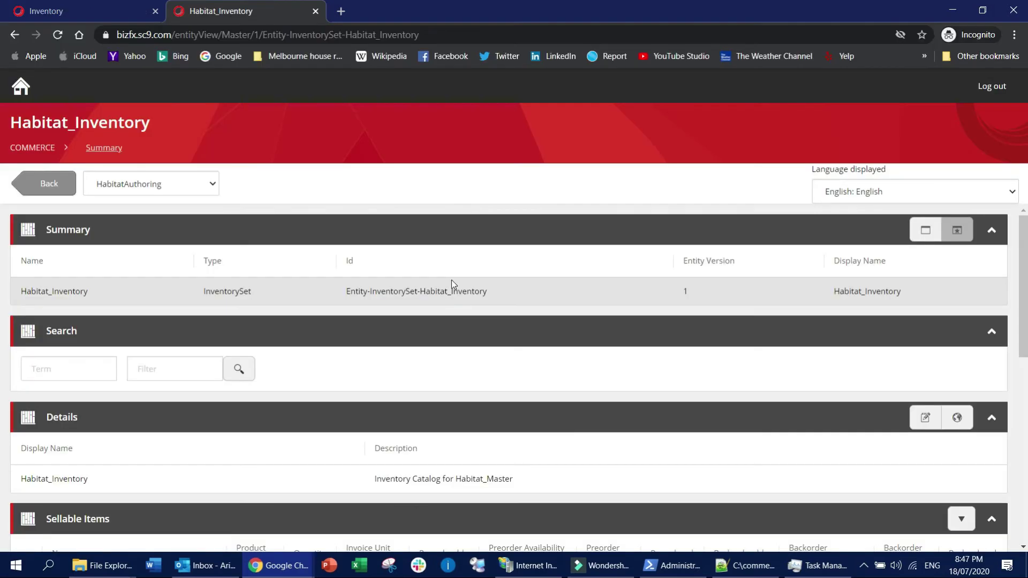
Step: Review Habitat_Inventory's sellable items, view Kickbuds Wireless Earbuds, and return to the Commerce home page
scroll(436, 325, "down", 10)
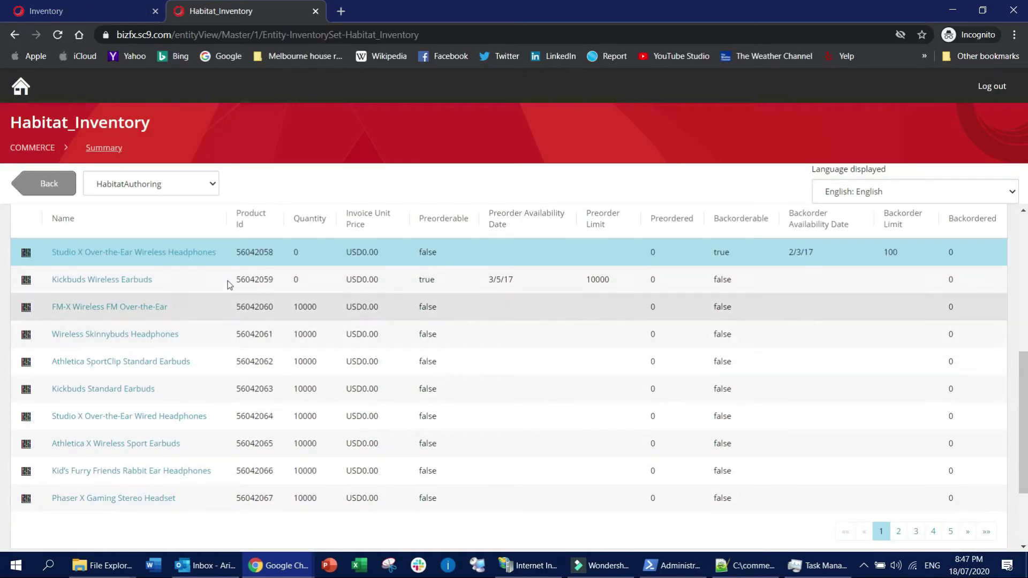
left_click(111, 279)
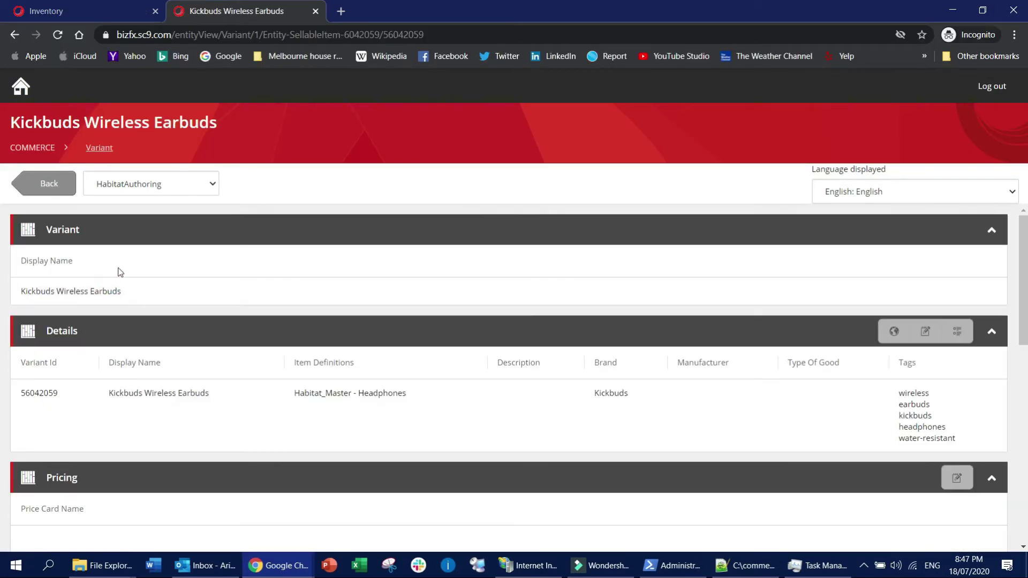
left_click(50, 184)
left_click(42, 182)
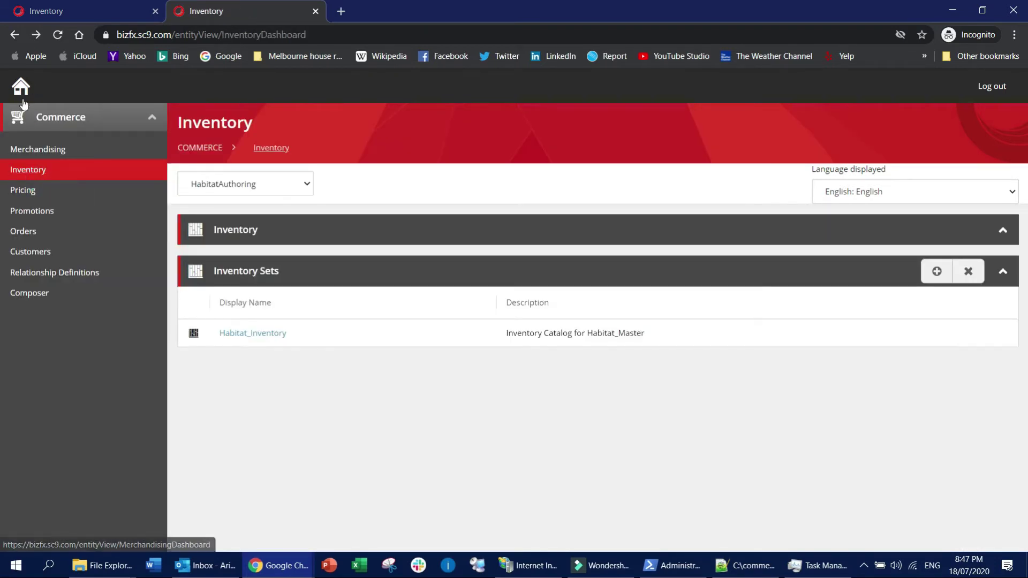
left_click(21, 87)
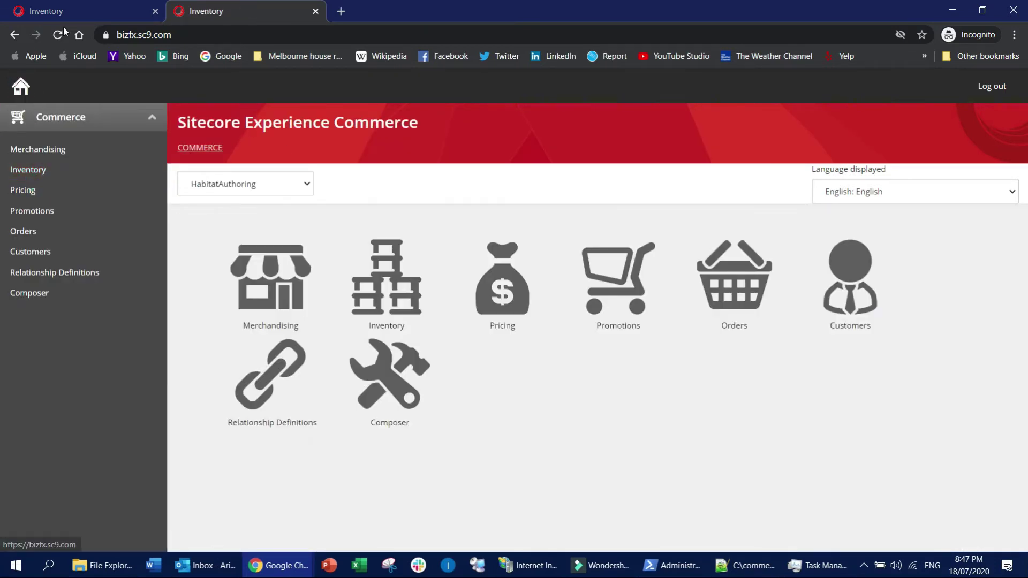
Step: Switch to IIS Manager and browse the site's HTTPS binding for sxa.storefront.mysite.com on port 443
left_click(498, 567)
left_click(374, 252)
left_click(374, 264)
left_click(374, 252)
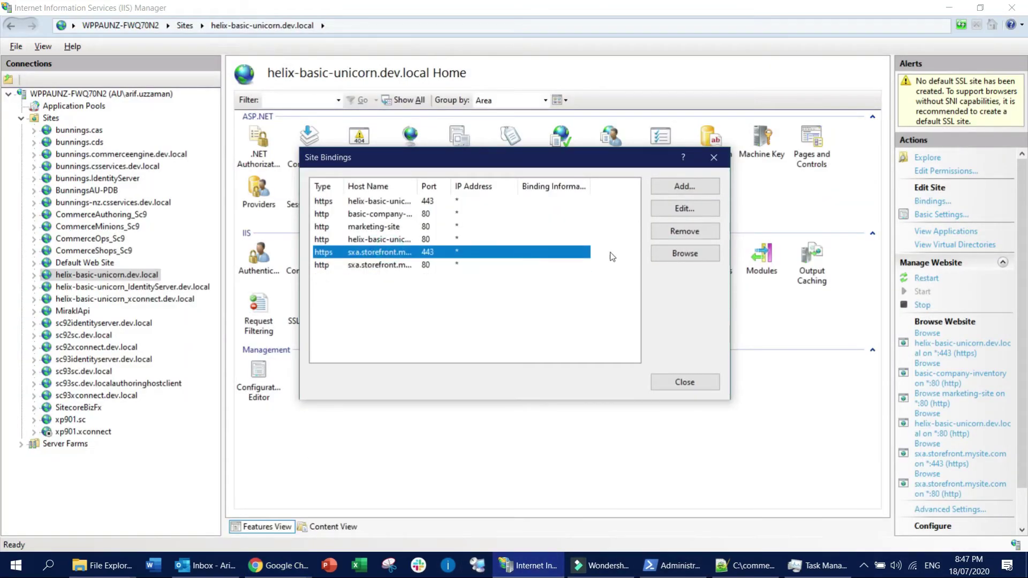
left_click(684, 255)
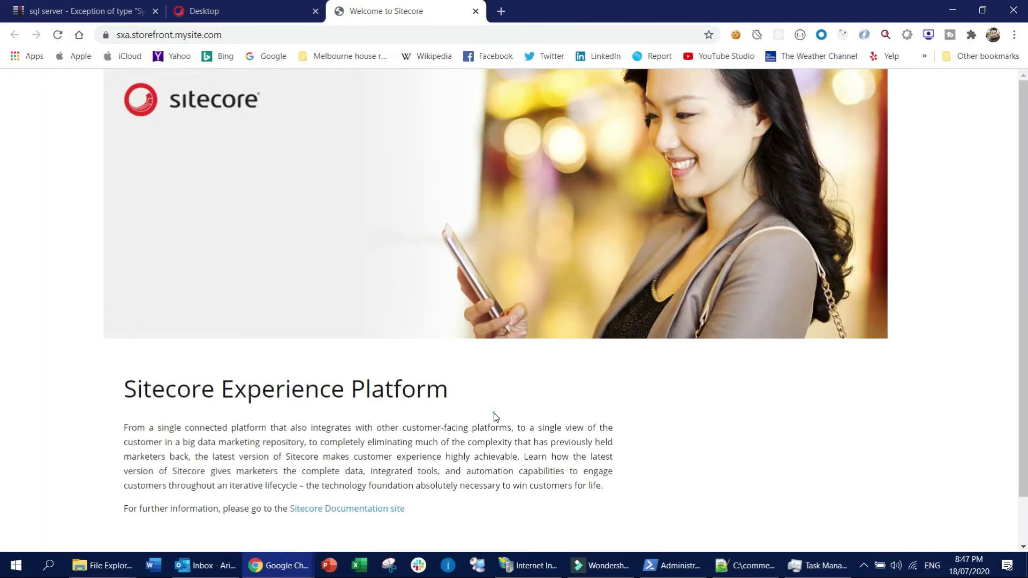
Step: Examine the storefront landing page's Sitecore Experience Platform heading and its introductory paragraph
left_click_drag(113, 390, 505, 395)
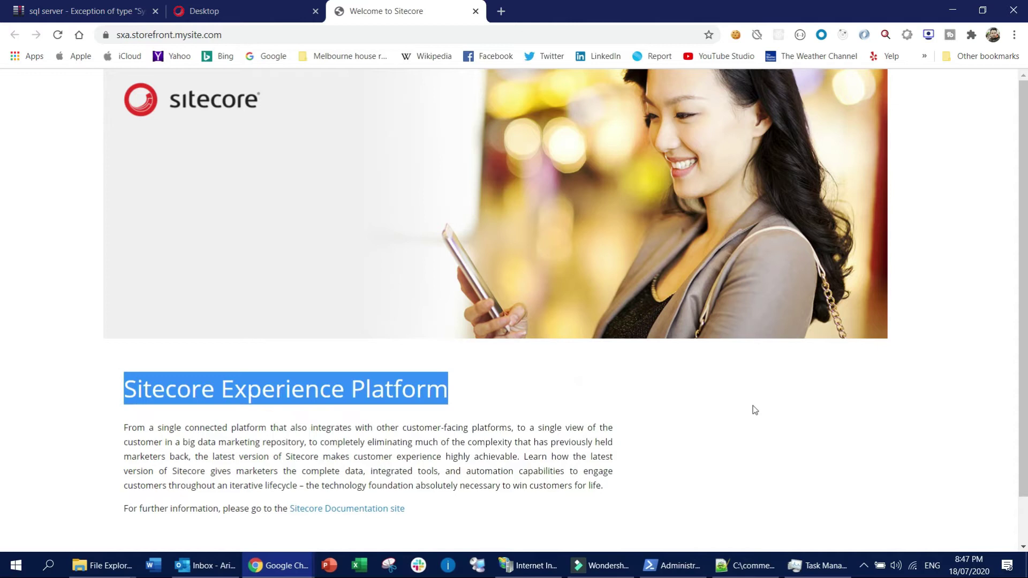
scroll(744, 409, "down", 1)
scroll(734, 399, "up", 1)
left_click_drag(123, 428, 722, 496)
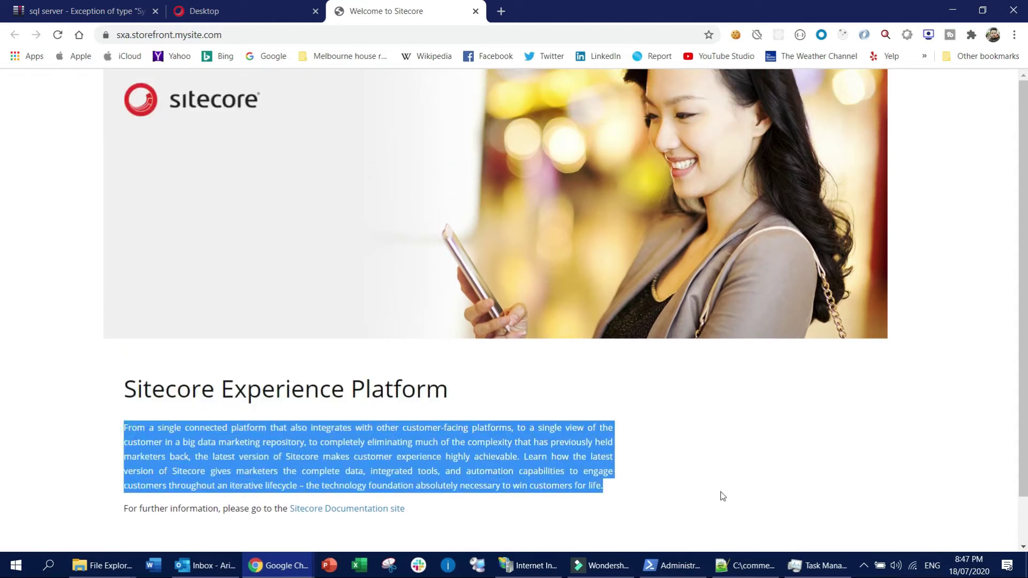
left_click(792, 437)
Step: Switch to the commercedeploy folder in File Explorer, open SDK\postman, and check its DevOps subfolder
left_click(117, 567)
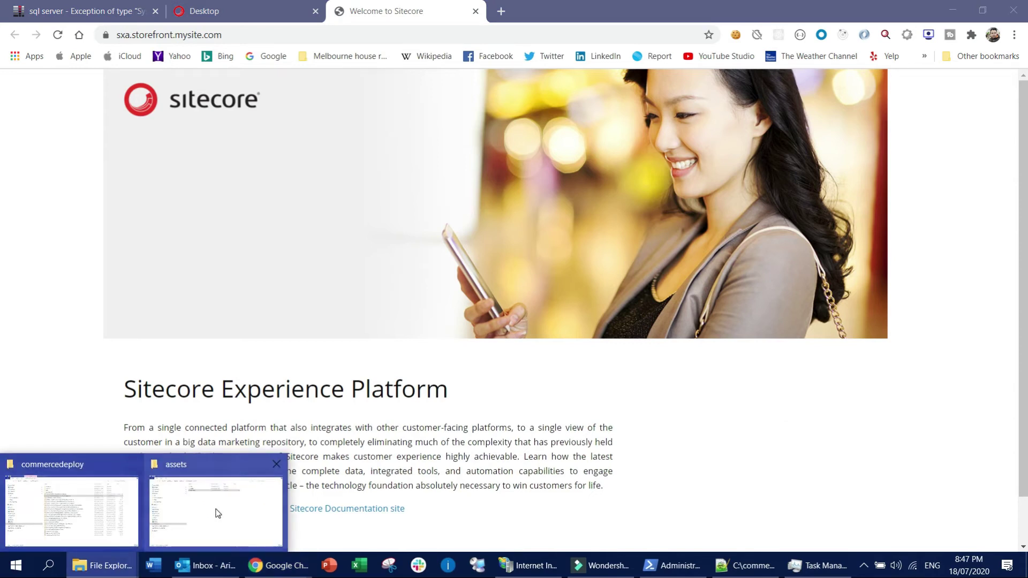
mouse_move(219, 510)
left_click(72, 511)
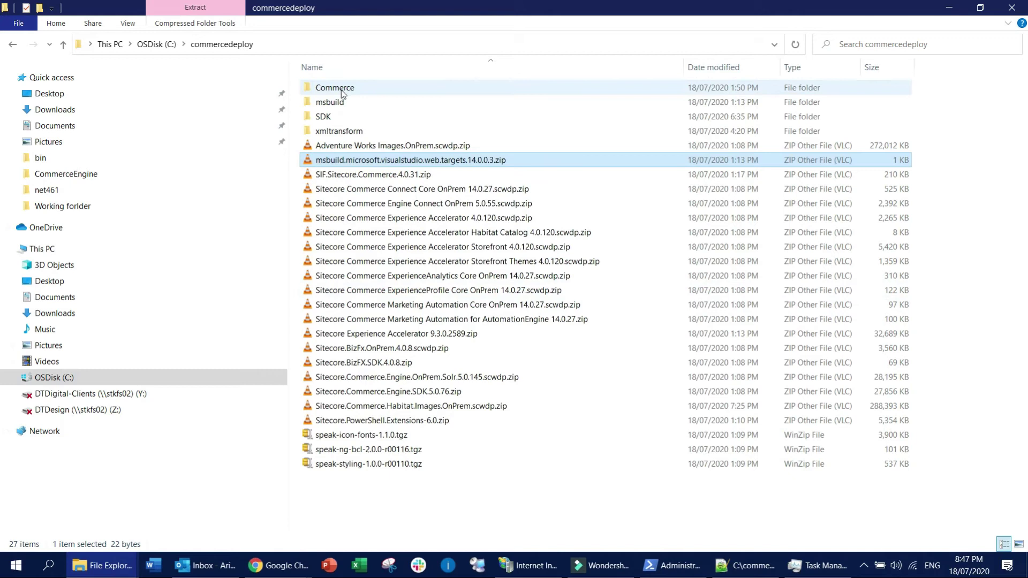
double_click(324, 116)
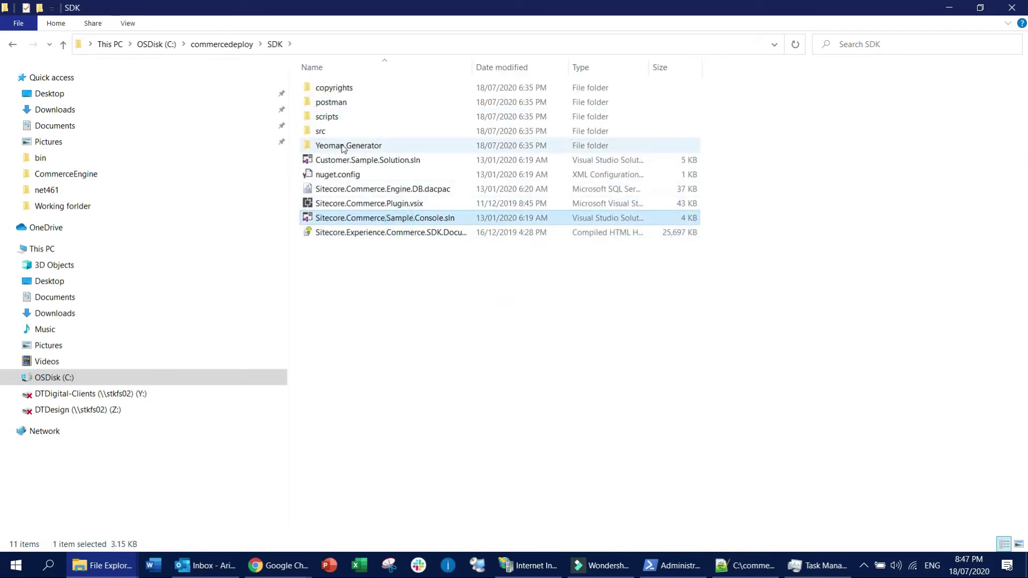
double_click(335, 103)
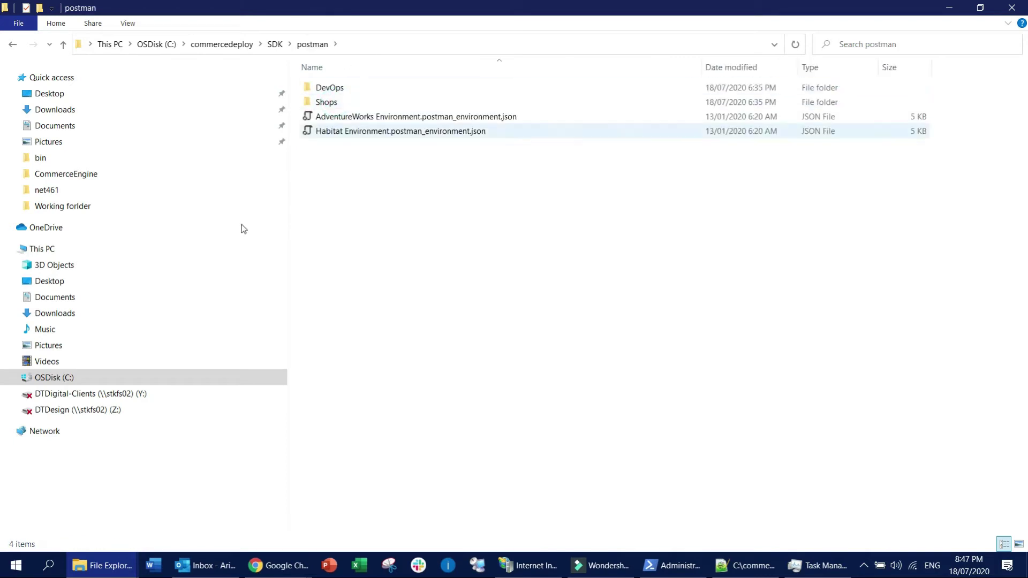
double_click(335, 89)
left_click(324, 45)
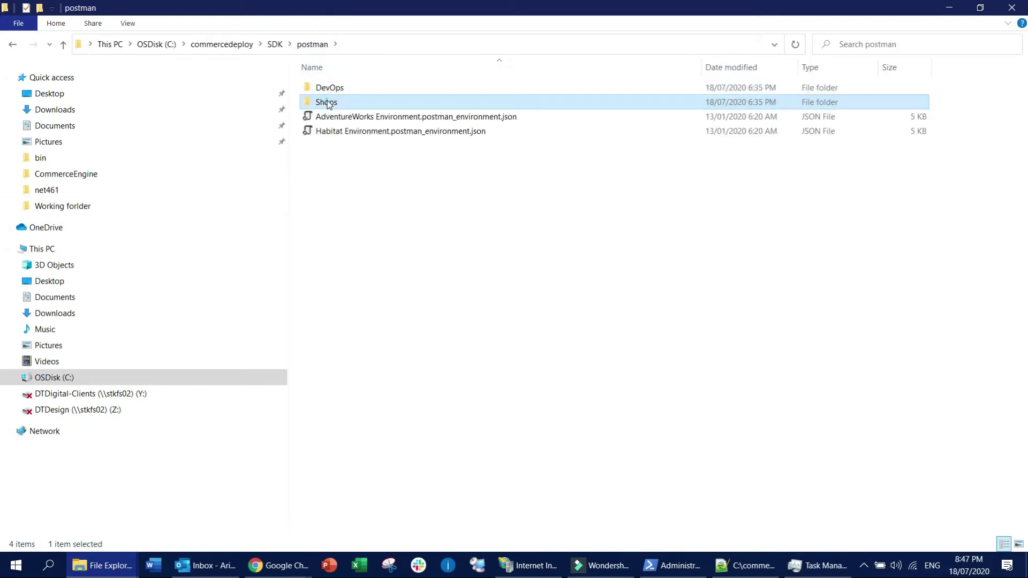
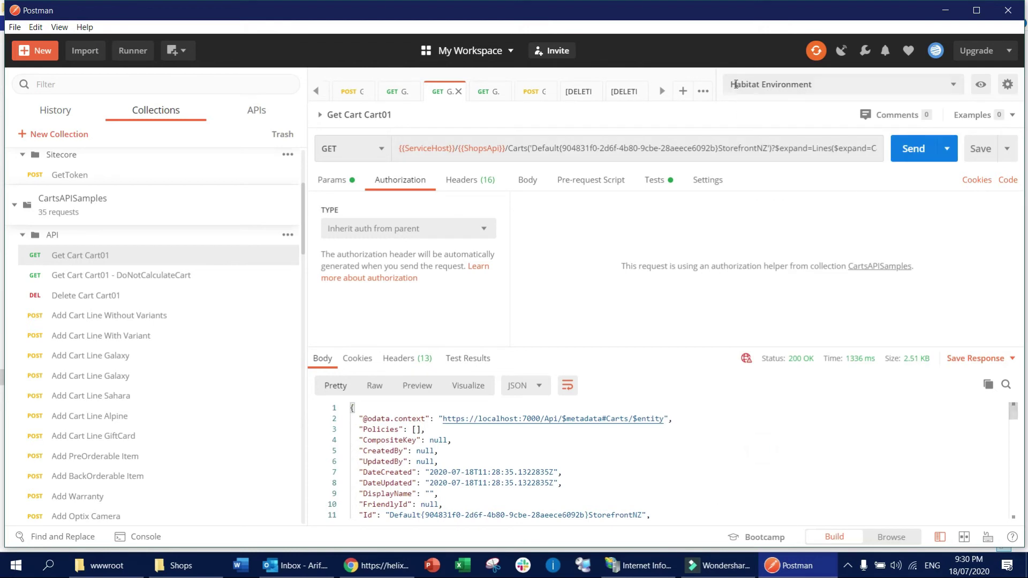
Step: Switch the Postman environment to AdventureWorks Environment, collapse the CartsAPISamples collection and select the Authentication collection
left_click(956, 87)
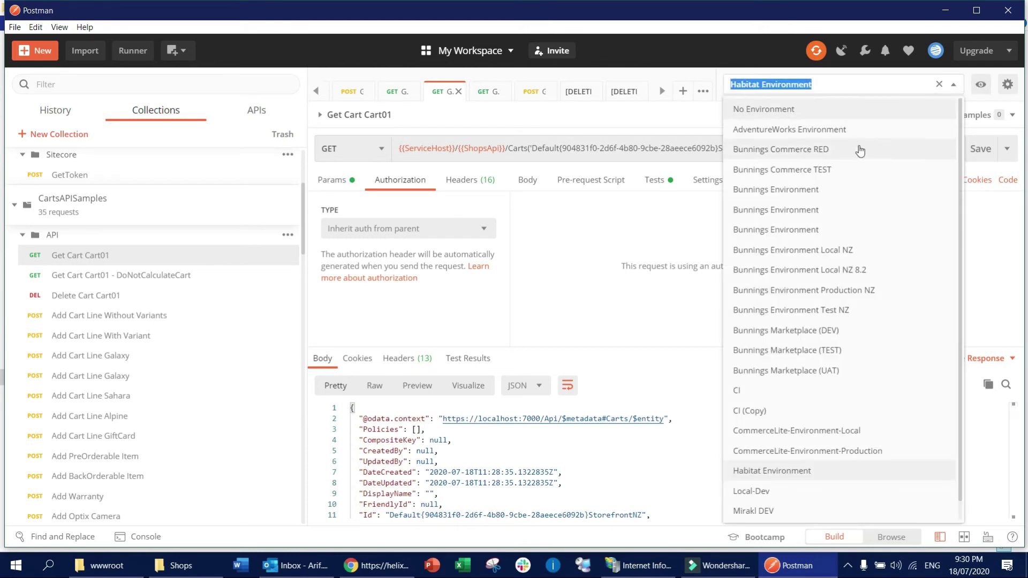
left_click(785, 129)
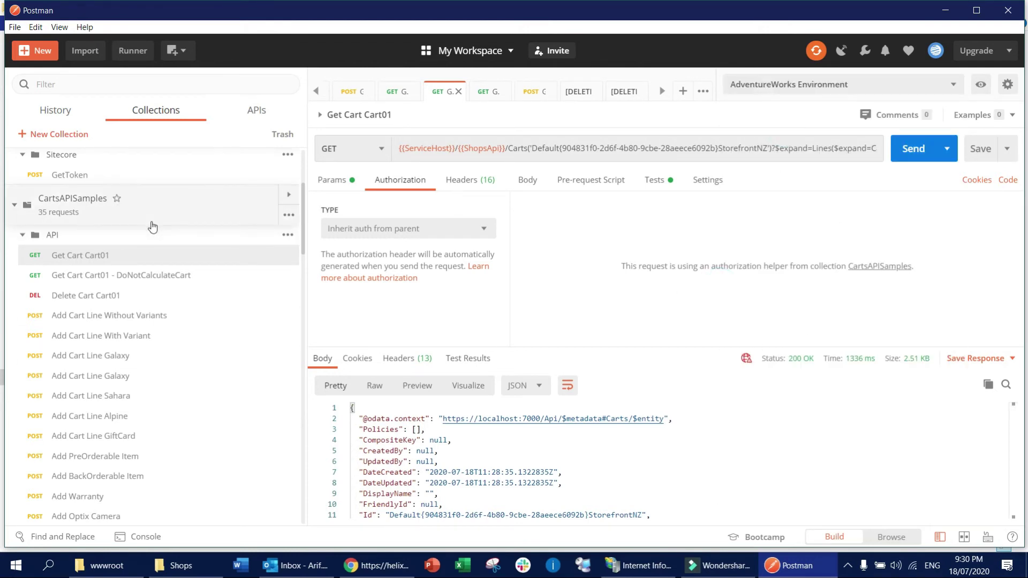
left_click(26, 198)
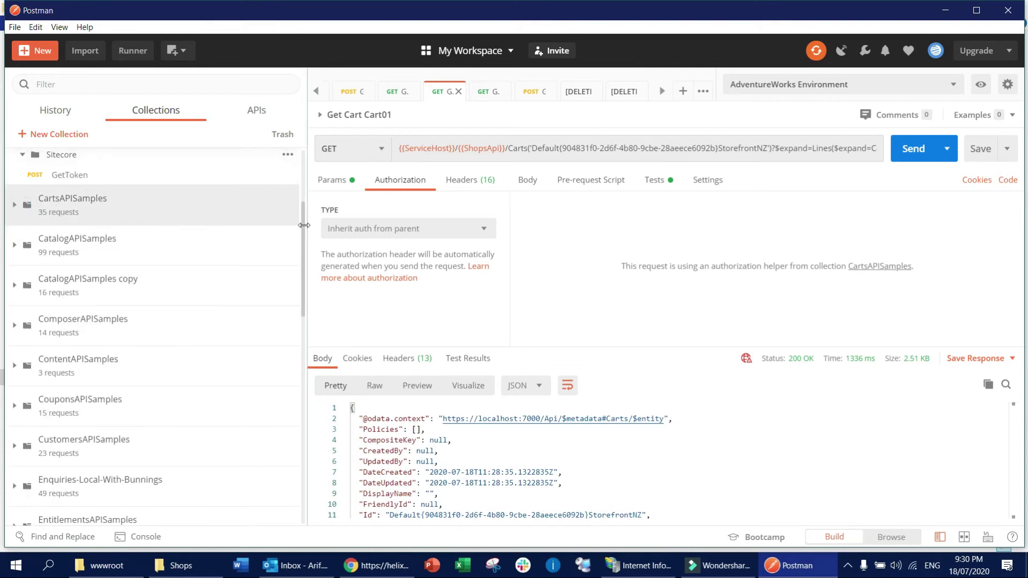
scroll(301, 230, "up", 3)
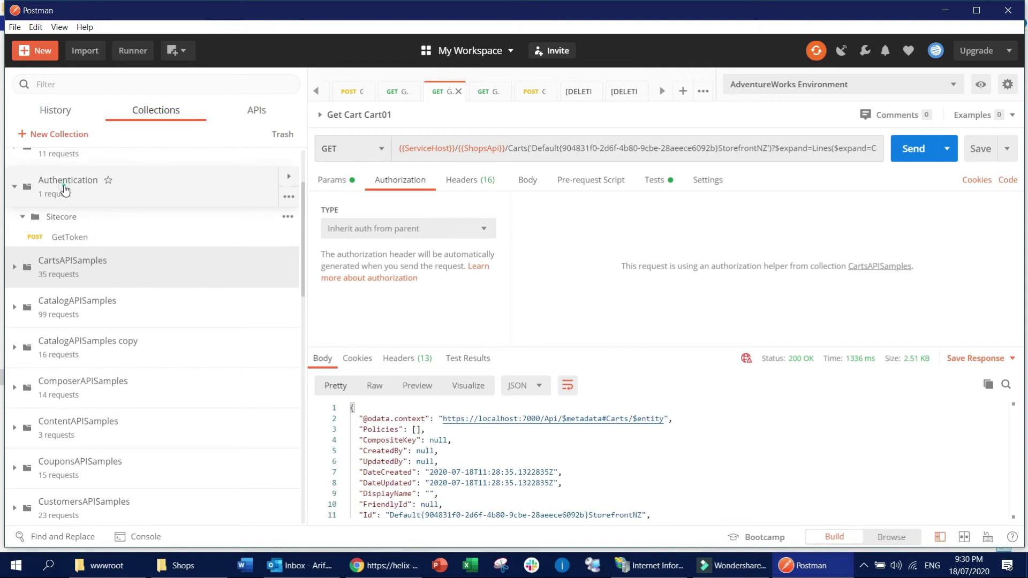
left_click(62, 188)
left_click(15, 187)
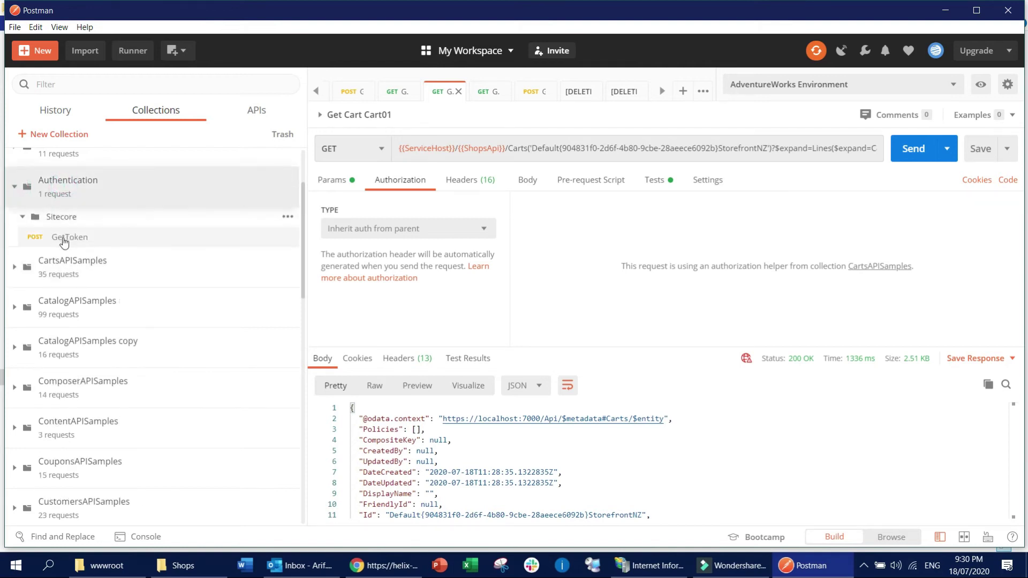
Step: Open the AdventureWorks environment quick look and examine the ServiceHost and OpsApiHost values and their ports
left_click(980, 84)
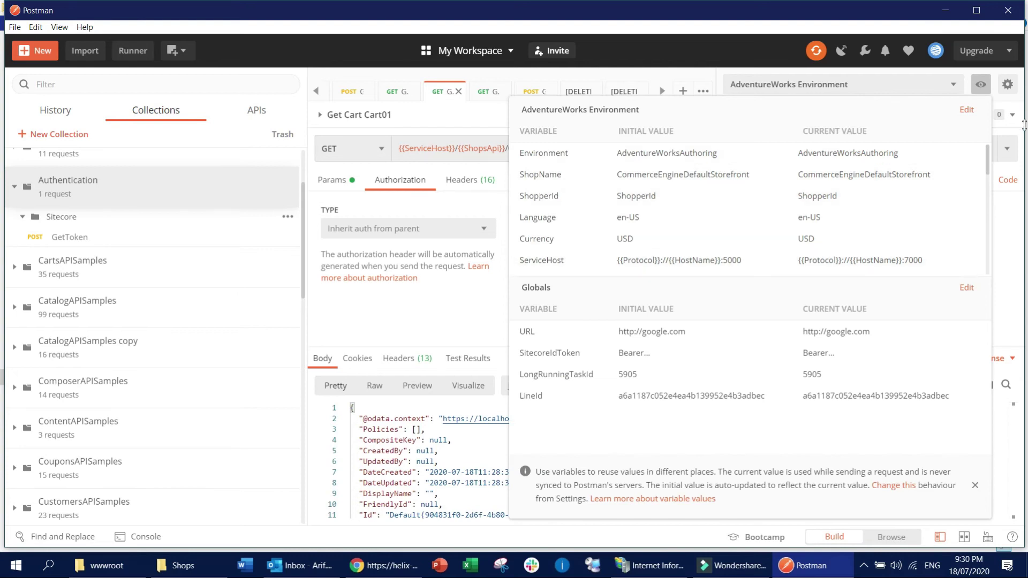
double_click(542, 260)
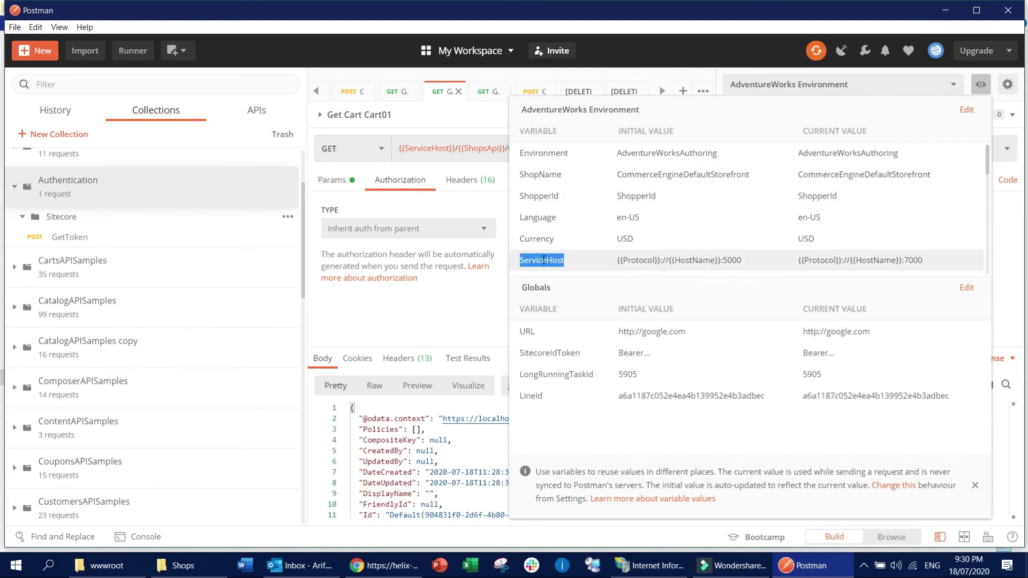
left_click_drag(988, 158, 984, 188)
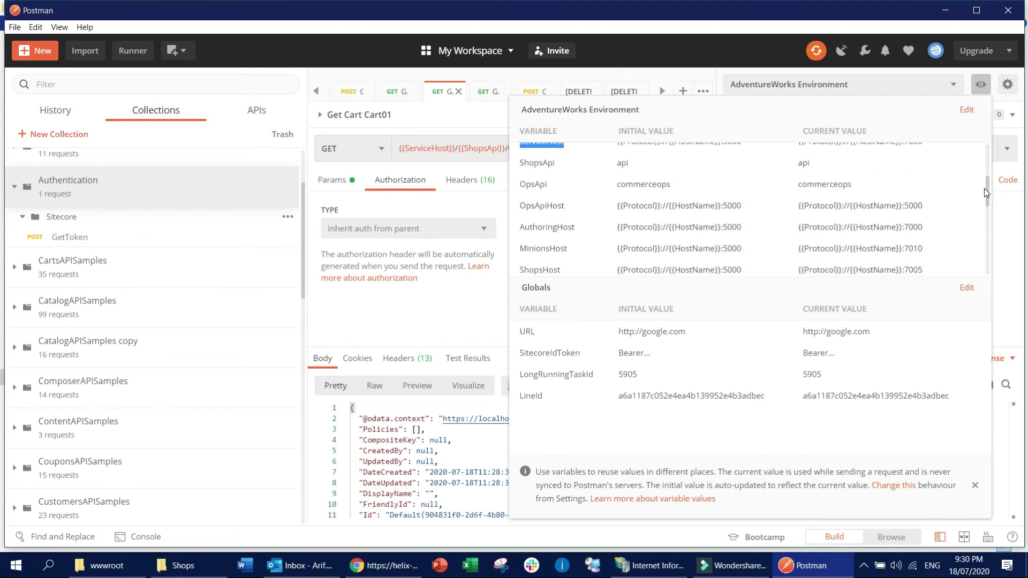
left_click(547, 205)
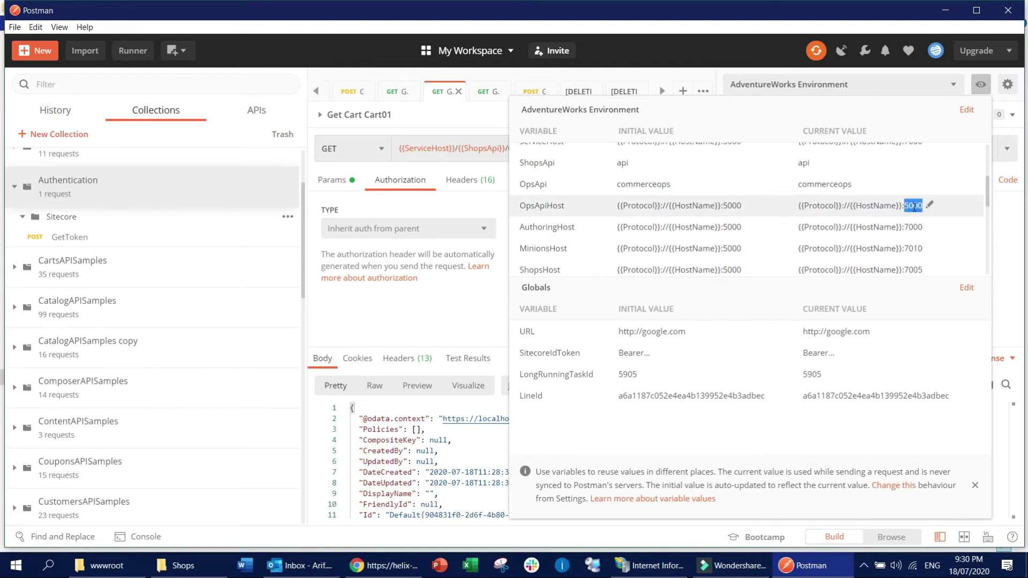
Step: Switch to IIS Manager and check the localhost port in the CommerceOps_Sc9 site bindings for the OpsApiHost variable
double_click(541, 206)
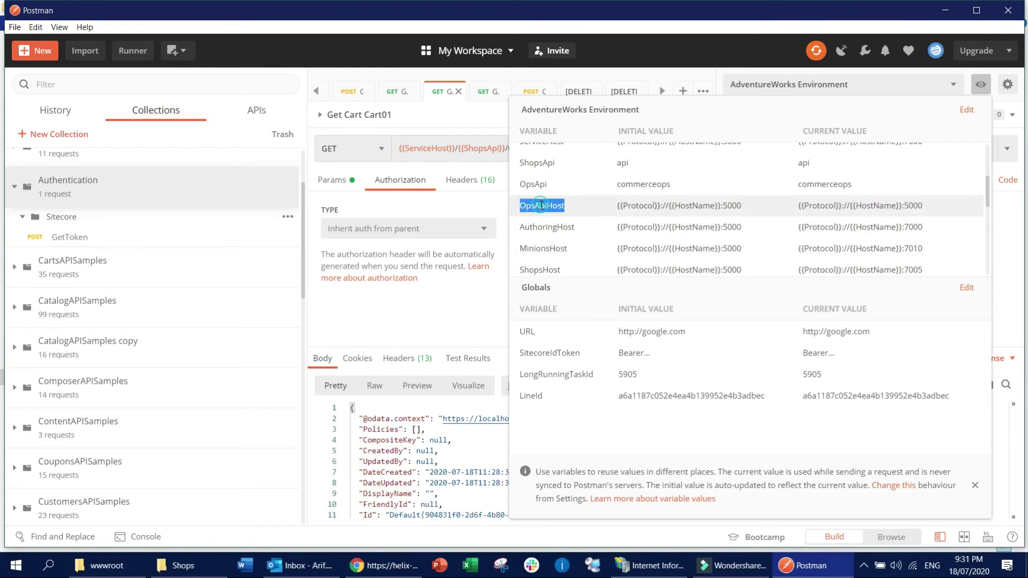
left_click(658, 565)
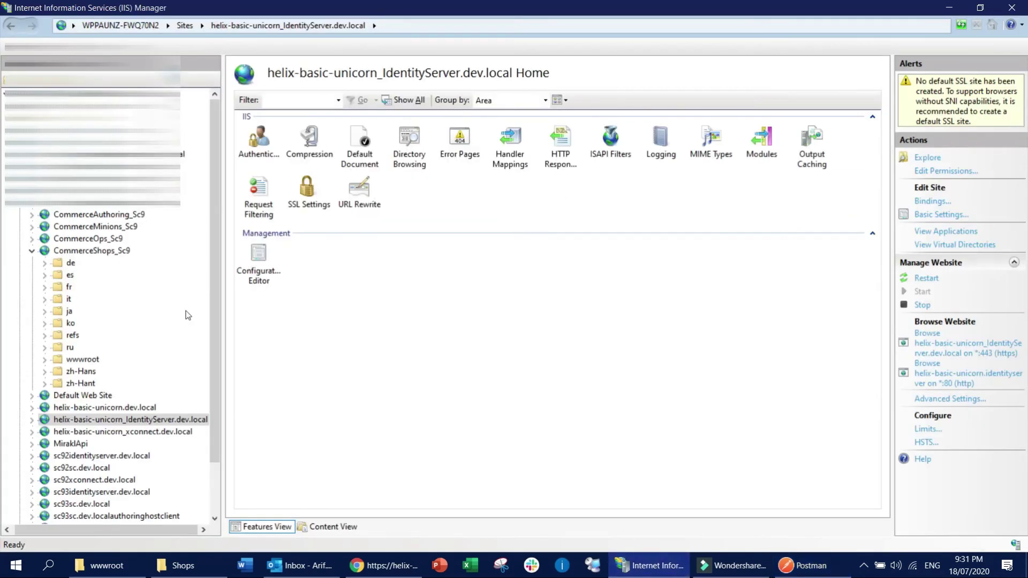
left_click(110, 239)
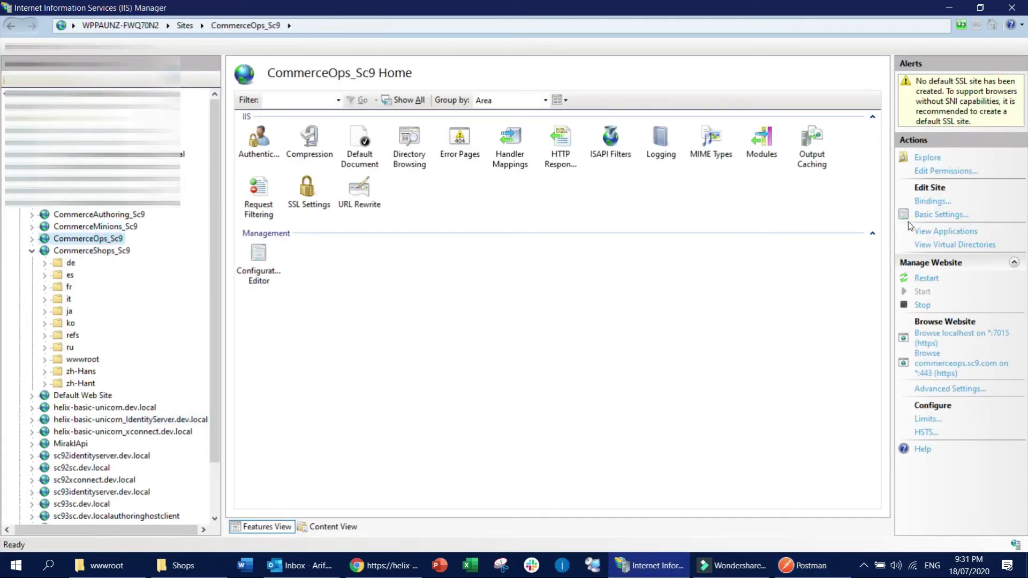
left_click(933, 201)
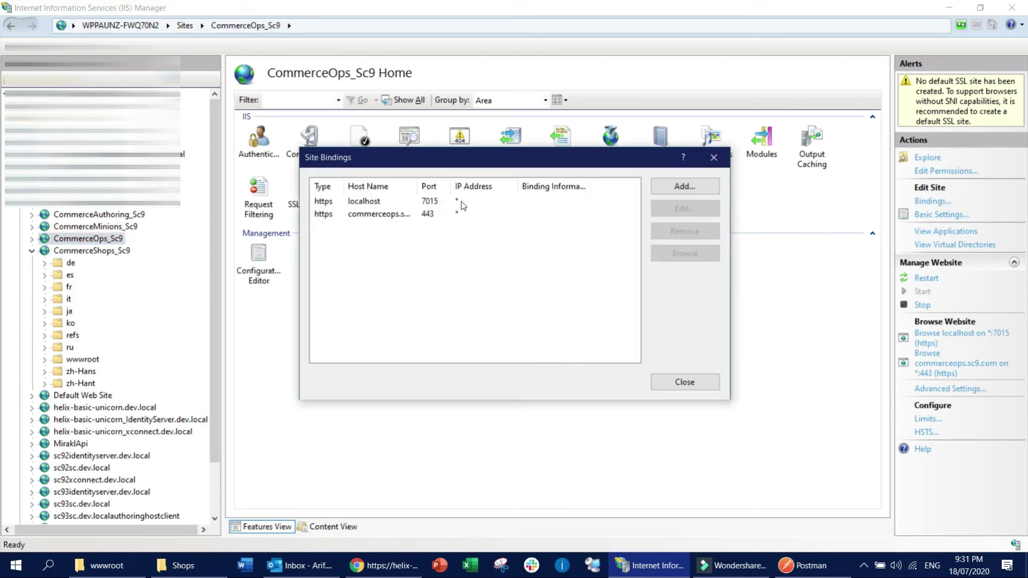
left_click(434, 201)
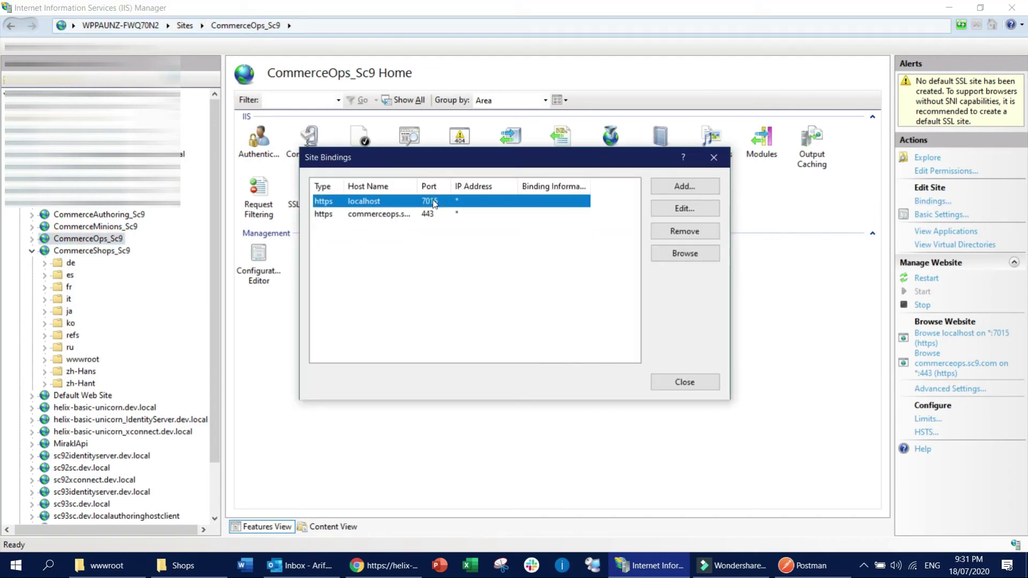
left_click(713, 157)
left_click(949, 7)
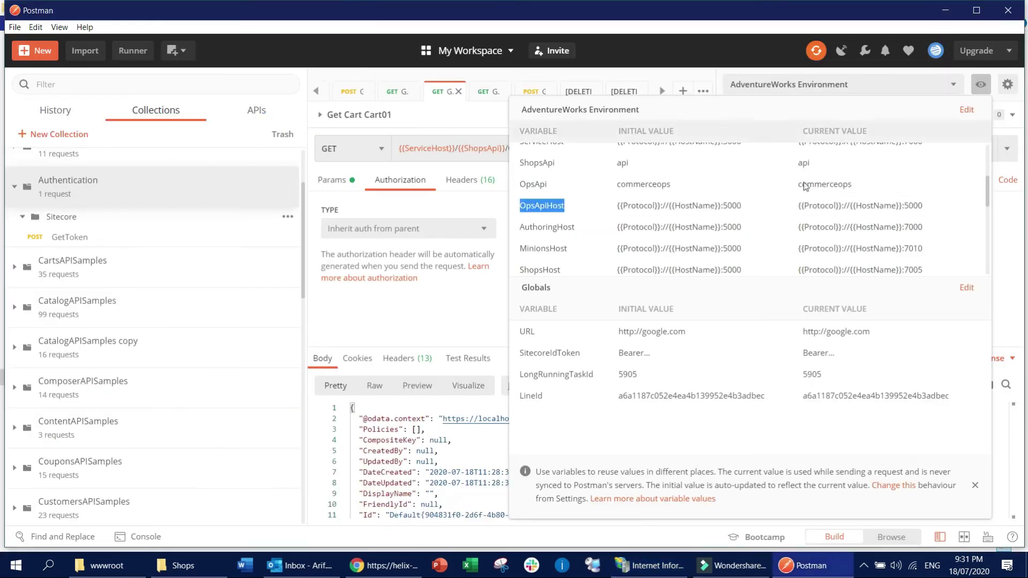
Step: Set the port in OpsApiHost's current value to 7015 in the AdventureWorks environment and close the quick look
left_click(932, 205)
left_click(958, 200)
key("shift+Left")
type("7")
key("shift+Right")
type("1")
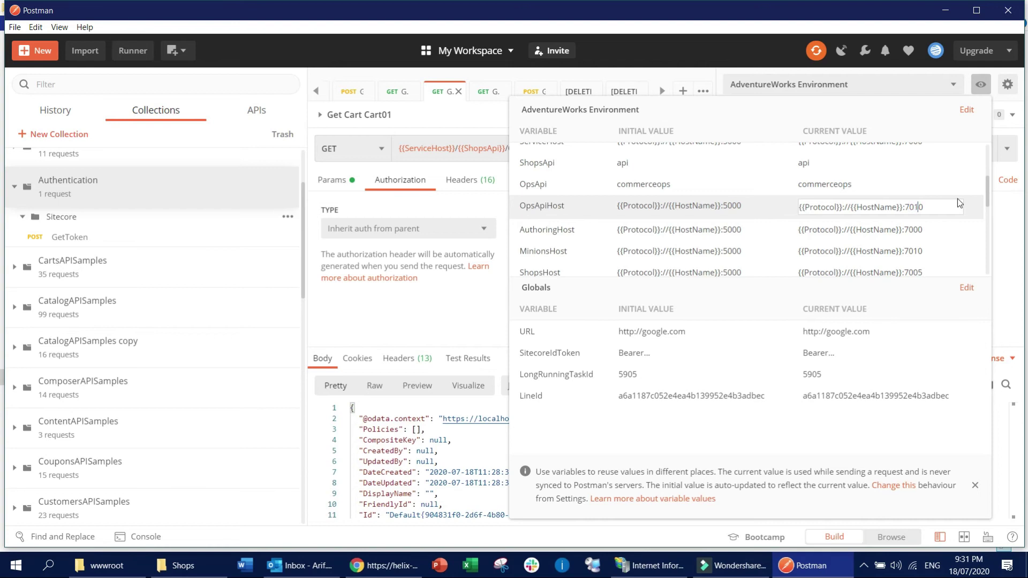
key("shift+Right")
type("5")
key("Return")
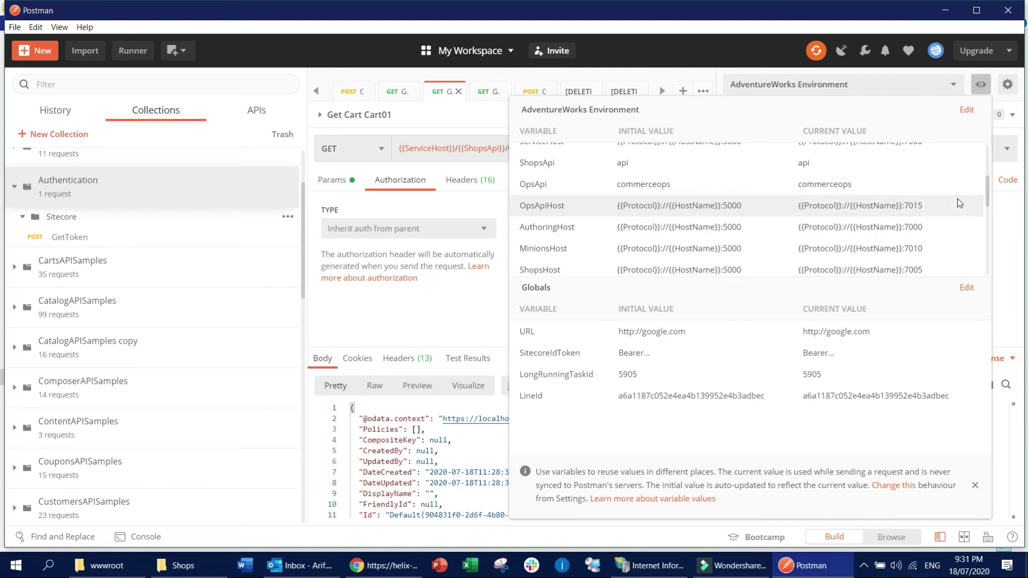
left_click(488, 110)
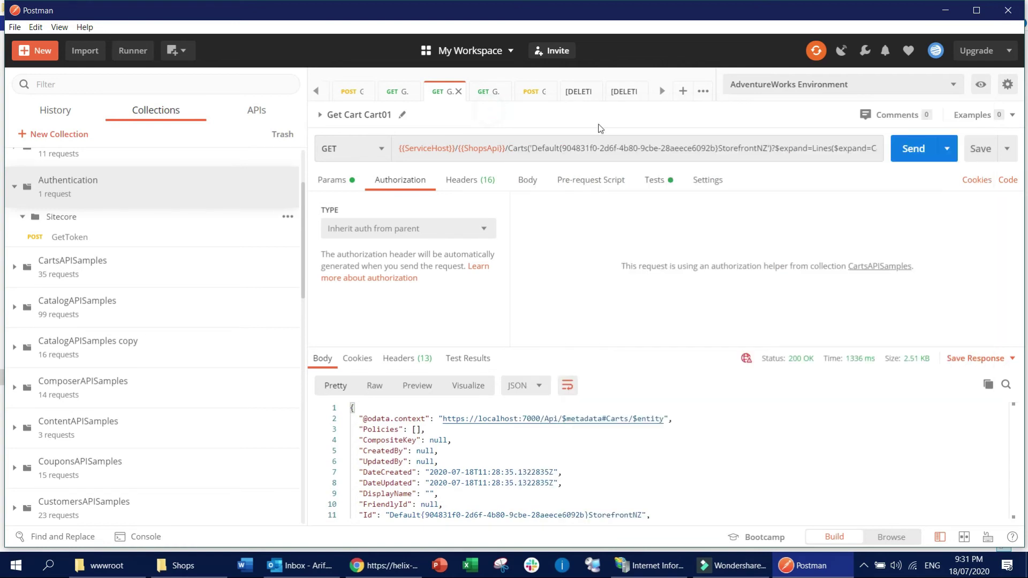
Step: Send the GetToken request from the Authentication collection's Sitecore folder and examine the returned access token
left_click(68, 237)
left_click(914, 151)
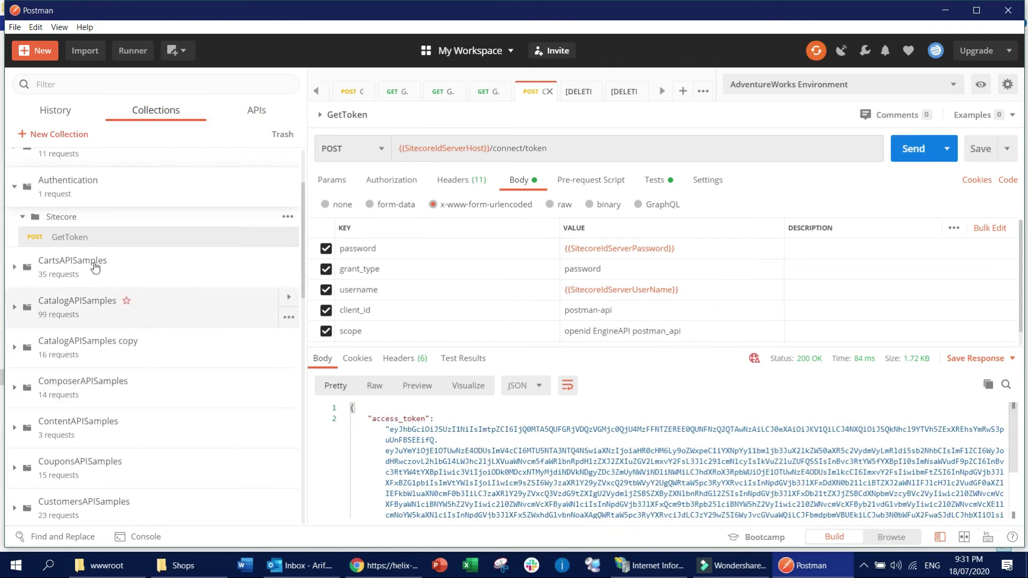
left_click_drag(411, 440, 511, 475)
left_click(585, 462)
Step: Look up the SitecoreIdServerHost variable in the AdventureWorks environment quick look and examine its current value
mouse_move(436, 147)
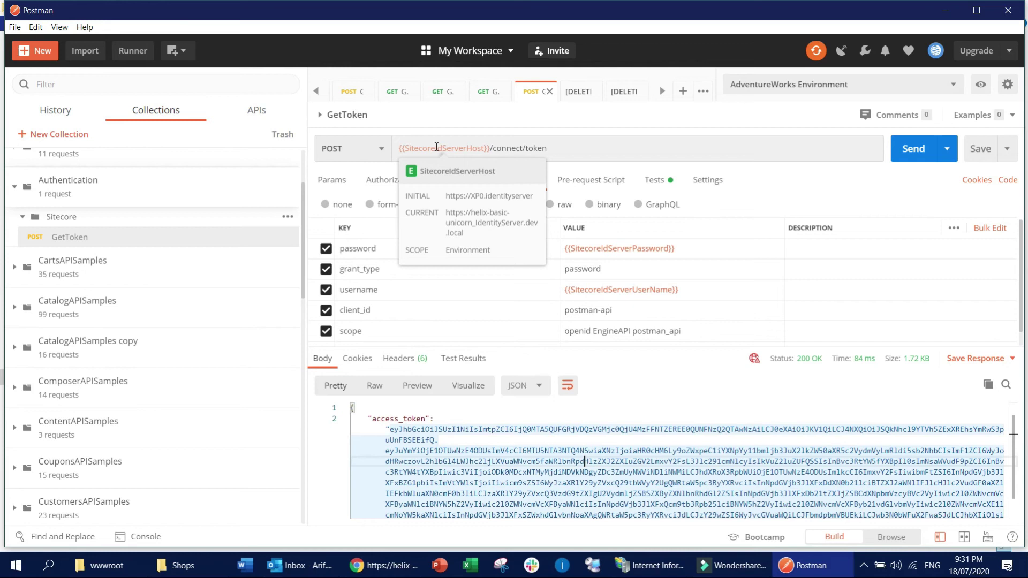
left_click(980, 84)
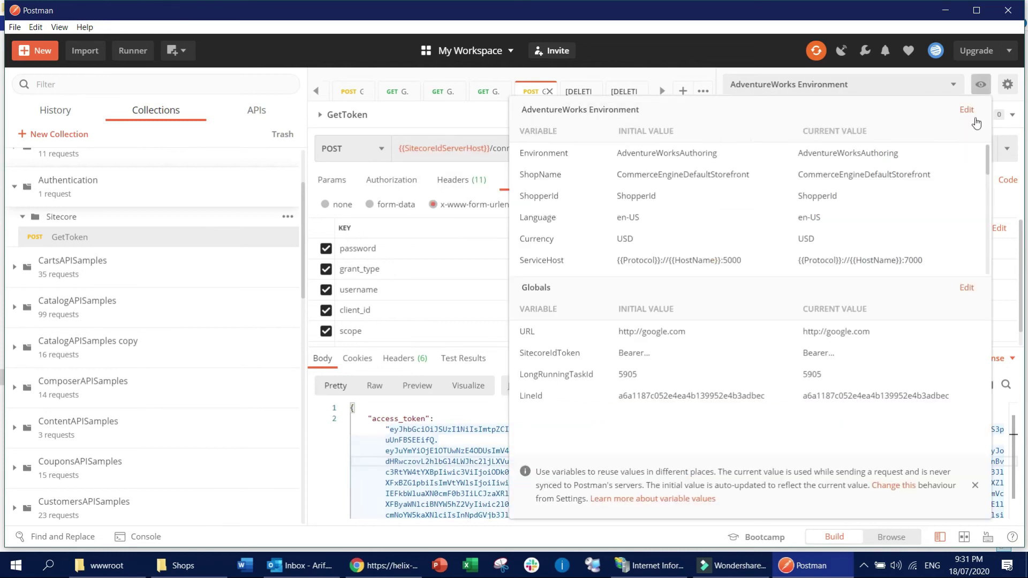
scroll(961, 177, "down", 2)
scroll(961, 181, "down", 3)
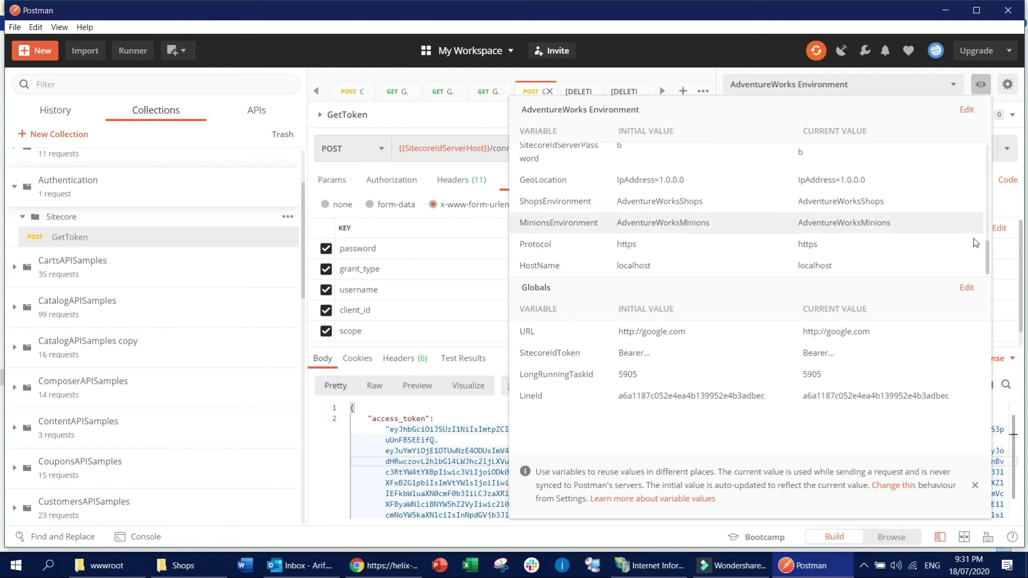
left_click_drag(988, 255, 989, 231)
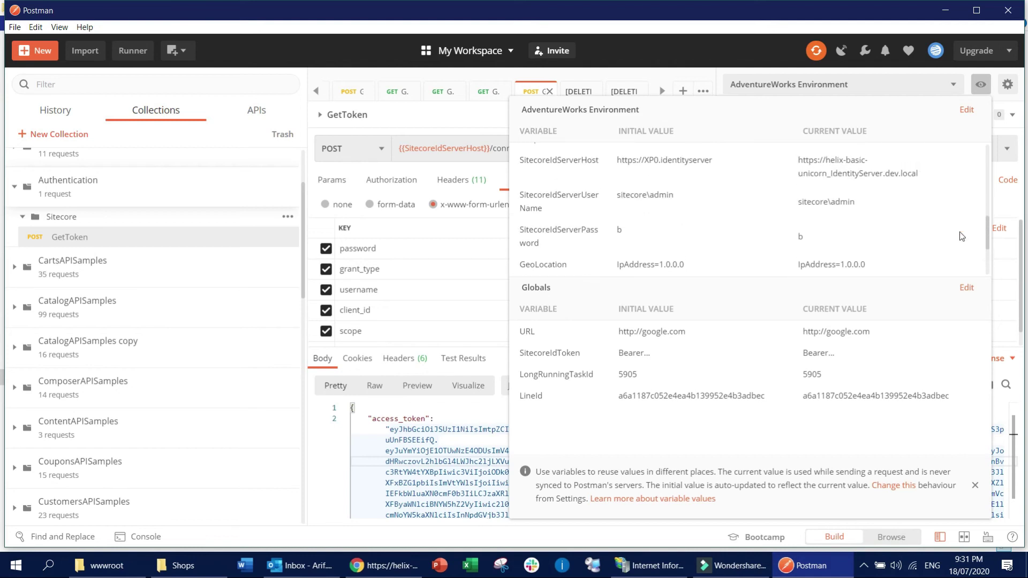
double_click(574, 160)
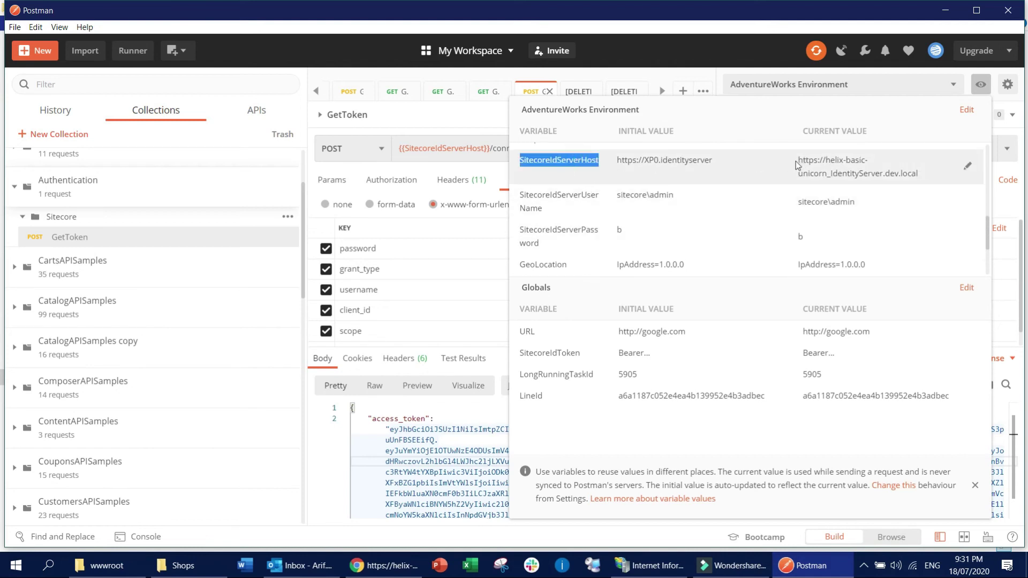
left_click_drag(800, 160, 905, 177)
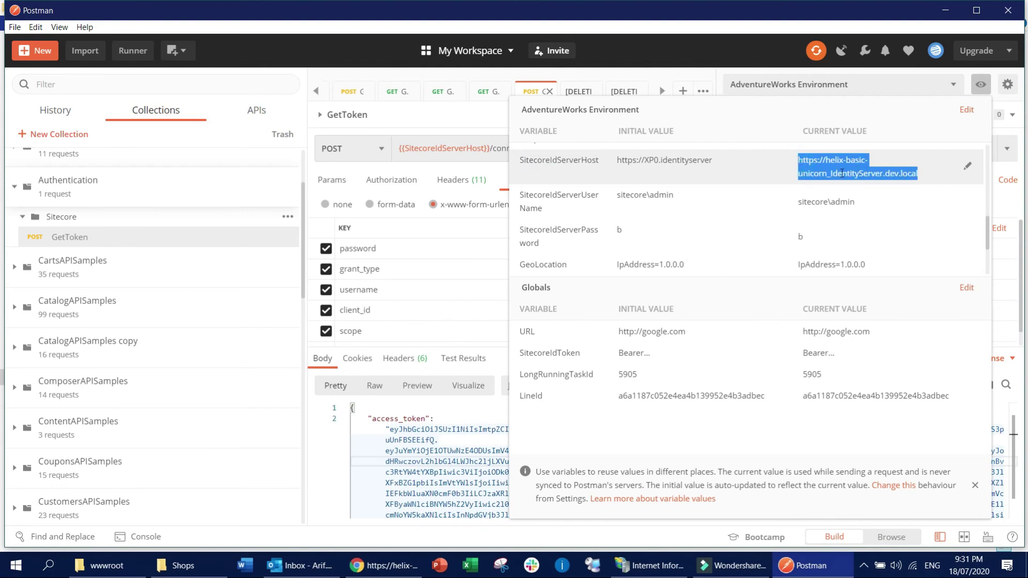
Step: Locate the helix-basic-unicorn_IdentityServer.dev.local site in IIS Manager, then return to Postman's GetToken request
left_click(631, 566)
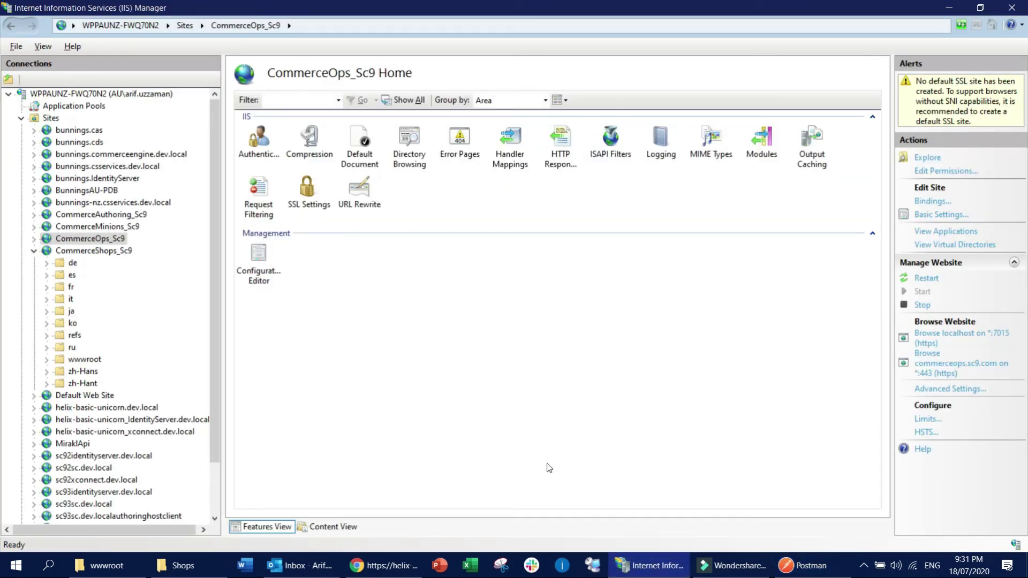
left_click(33, 250)
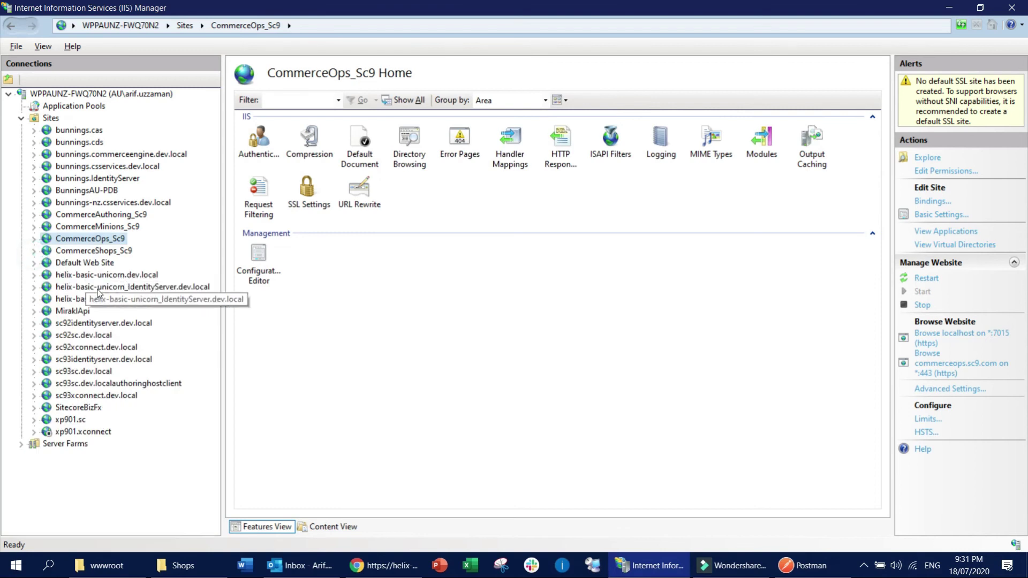
double_click(211, 288)
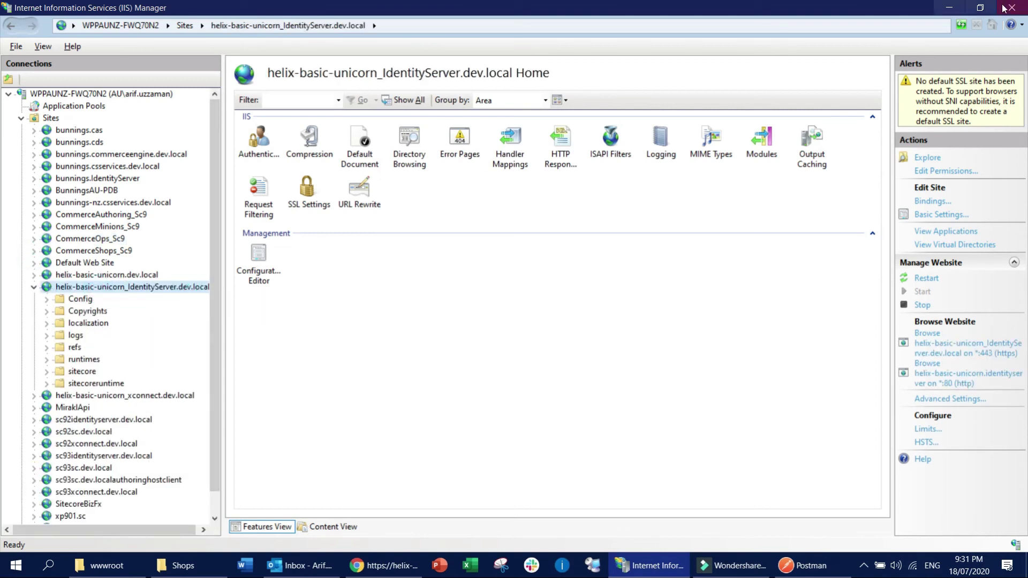
left_click(948, 7)
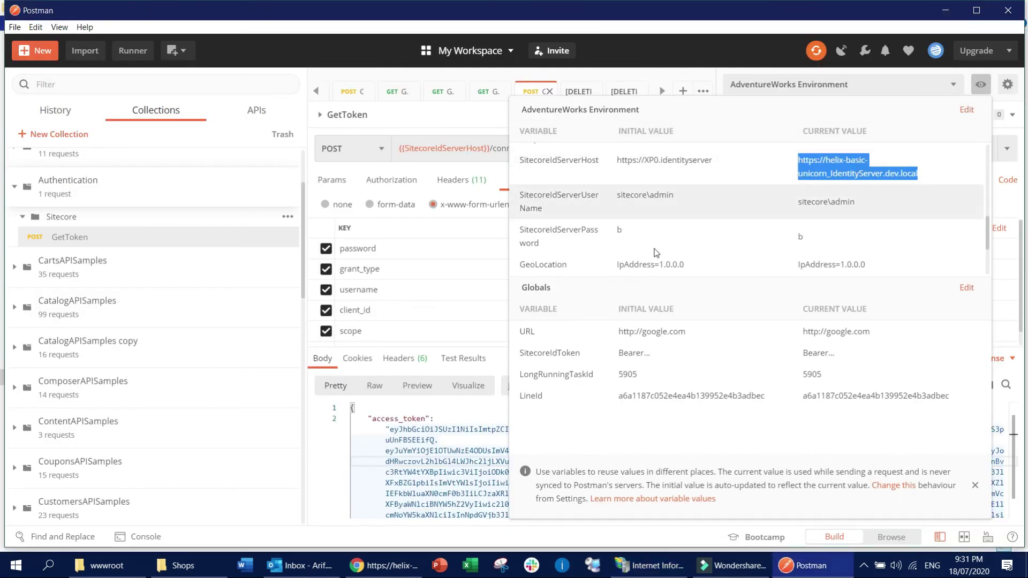
left_click(463, 117)
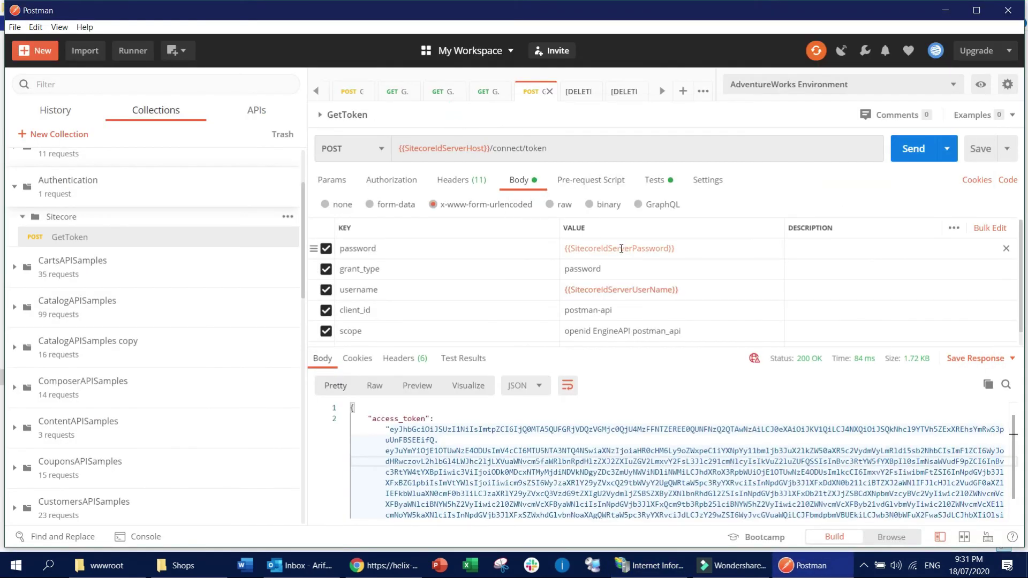
Step: Review the GetToken body parameters, send the request again and examine the token response through to its expiry and type
mouse_move(621, 248)
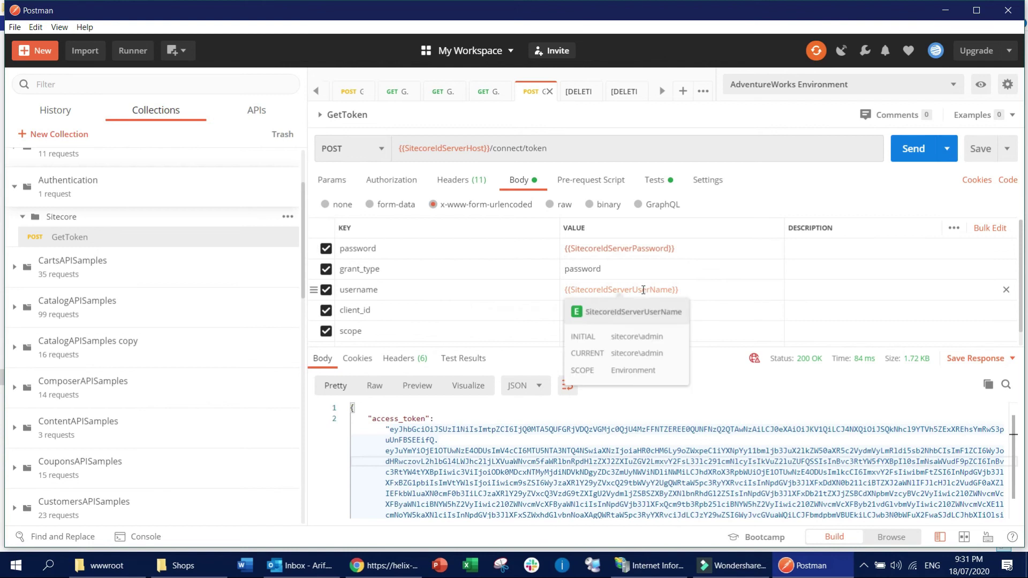
scroll(616, 332, "down", 1)
left_click(908, 153)
left_click_drag(389, 428, 620, 503)
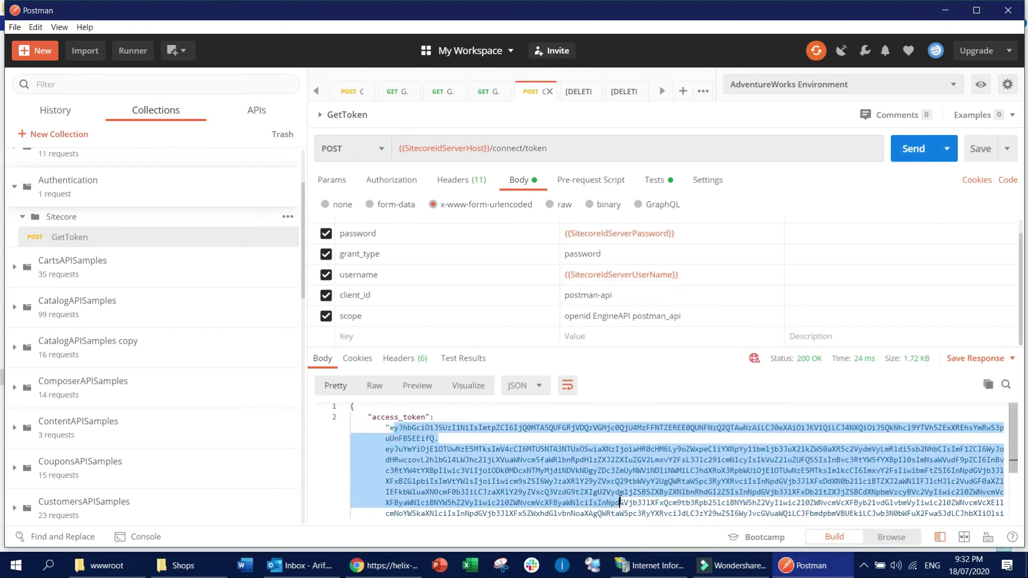
scroll(640, 465, "down", 3)
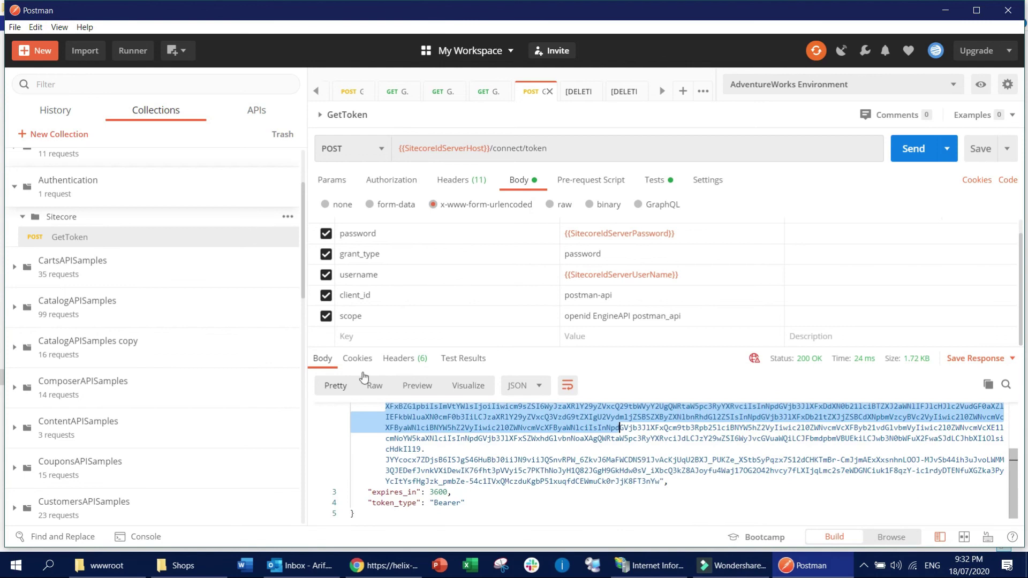
Step: In the CartsAPISamples request Get Cart Cart01, set the storefront suffix of the cart ID to ABCStorefront and send the request
left_click(16, 269)
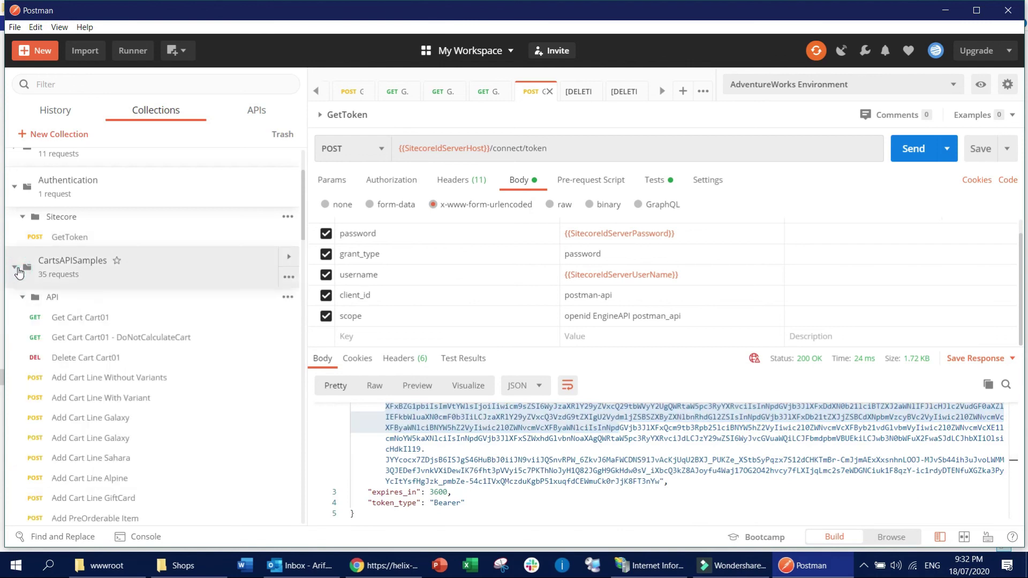
left_click(84, 320)
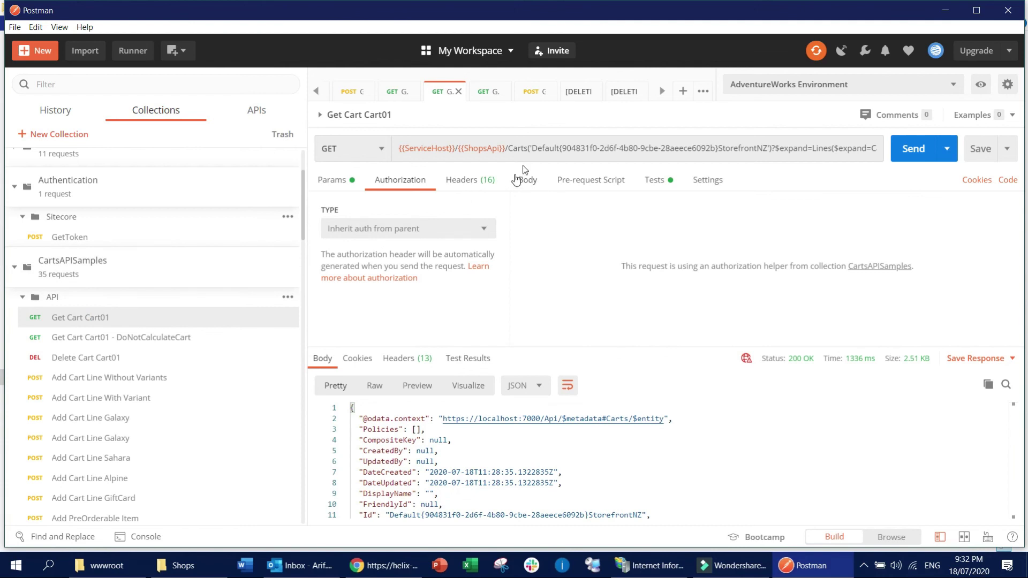
mouse_move(412, 150)
left_click(546, 148)
left_click_drag(534, 148, 769, 149)
left_click(782, 147)
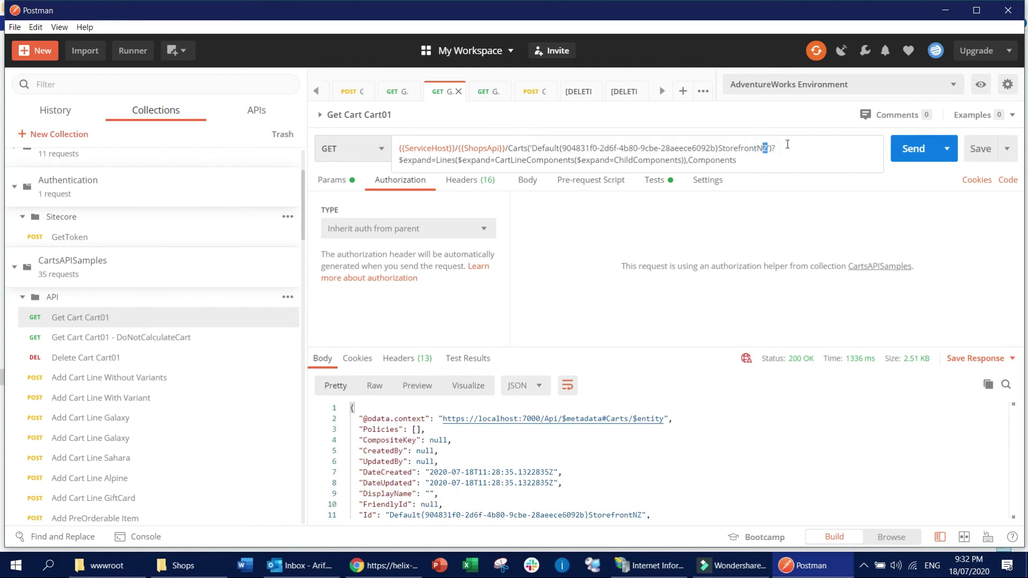
key("BackSpace")
type("ABCStore")
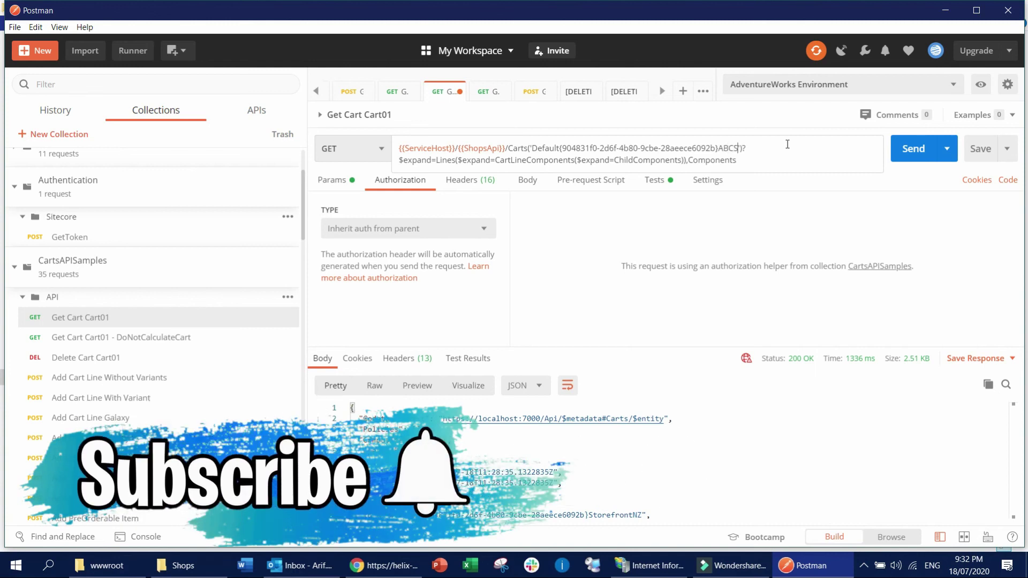
type("front")
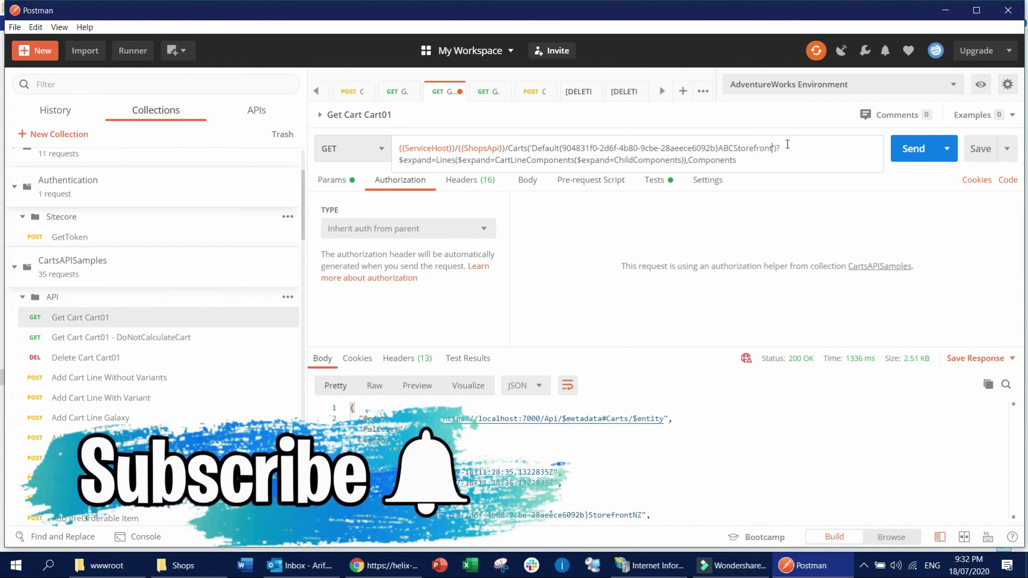
left_click(917, 148)
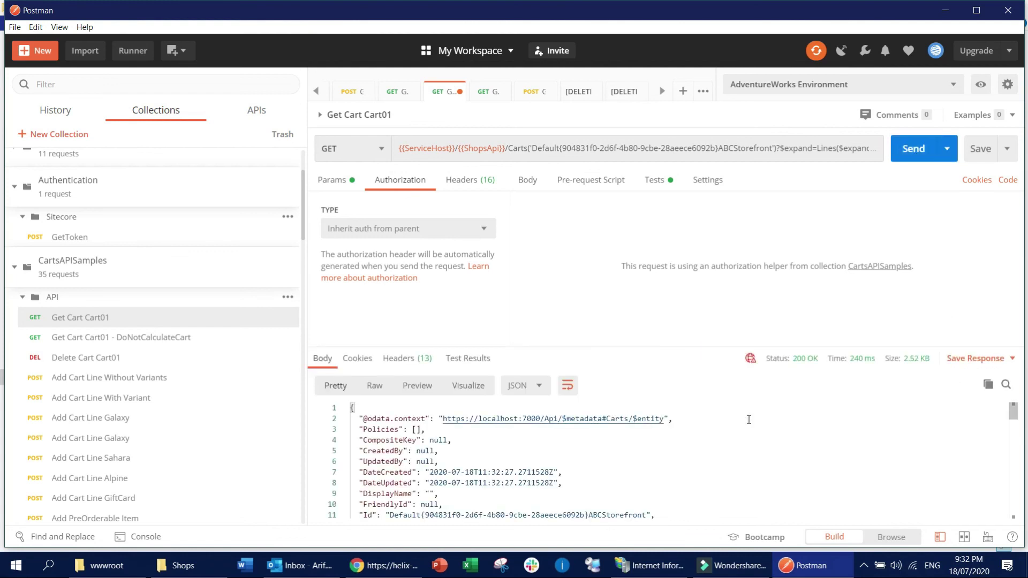
Step: Enlarge the response area and examine the returned cart's totals, Lines, Components and ContactComponent details
scroll(751, 415, "down", 3)
left_click_drag(658, 348, 660, 203)
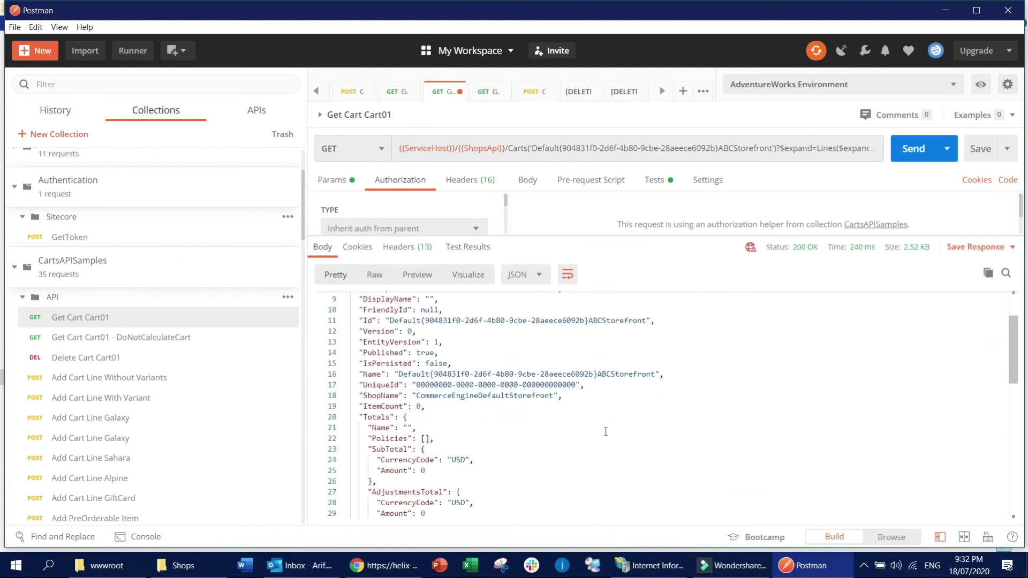
scroll(610, 411, "down", 2)
scroll(602, 371, "down", 6)
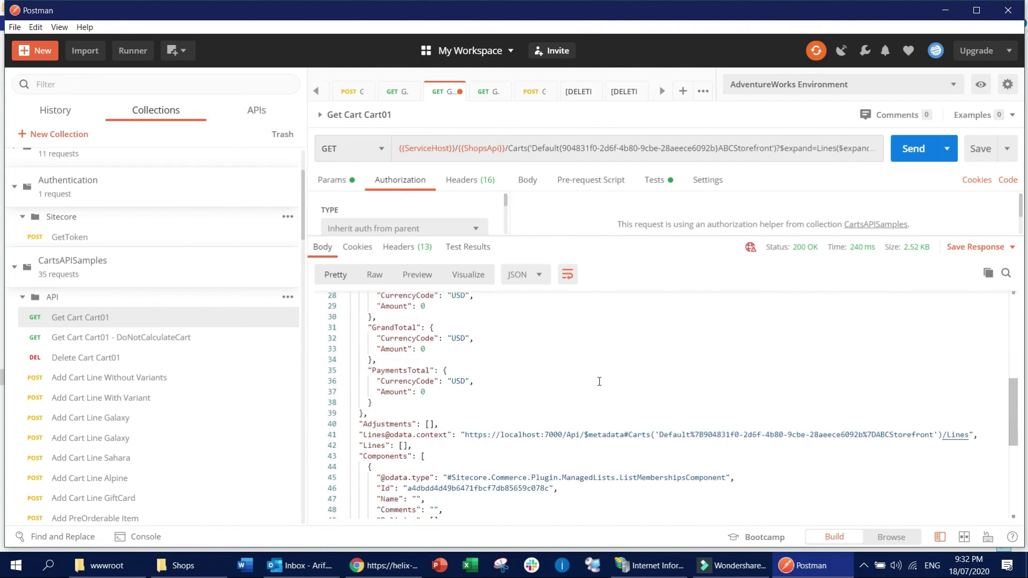
scroll(660, 410, "down", 6)
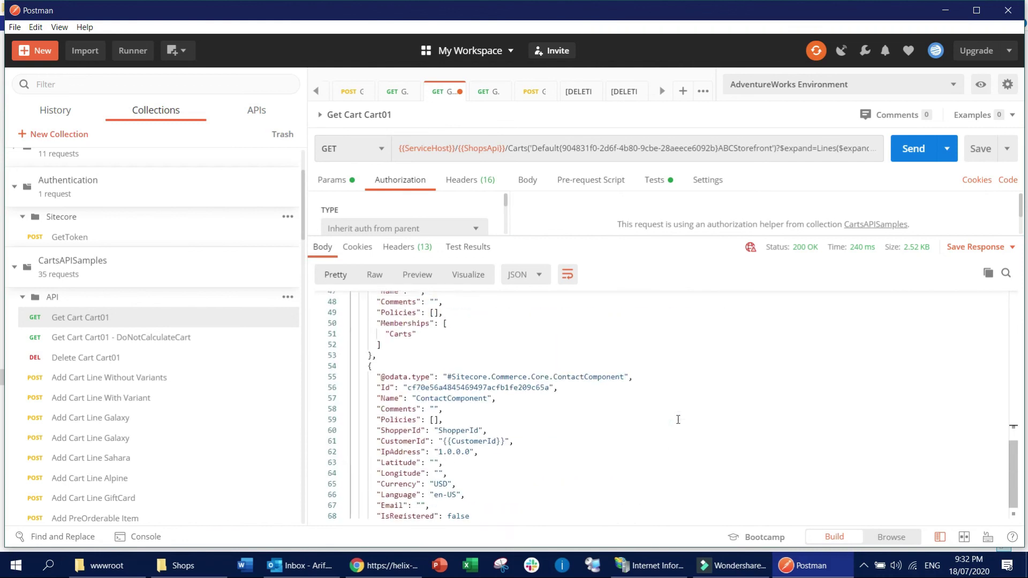
scroll(671, 419, "up", 8)
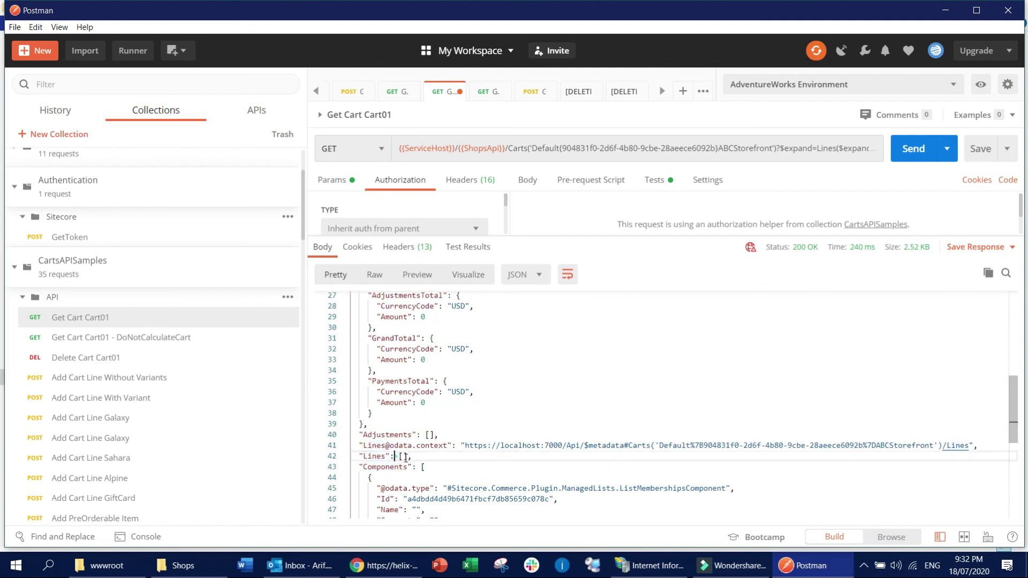
left_click_drag(363, 467, 450, 470)
scroll(450, 470, "down", 5)
left_click_drag(394, 376, 502, 493)
scroll(571, 444, "down", 3)
left_click(698, 385)
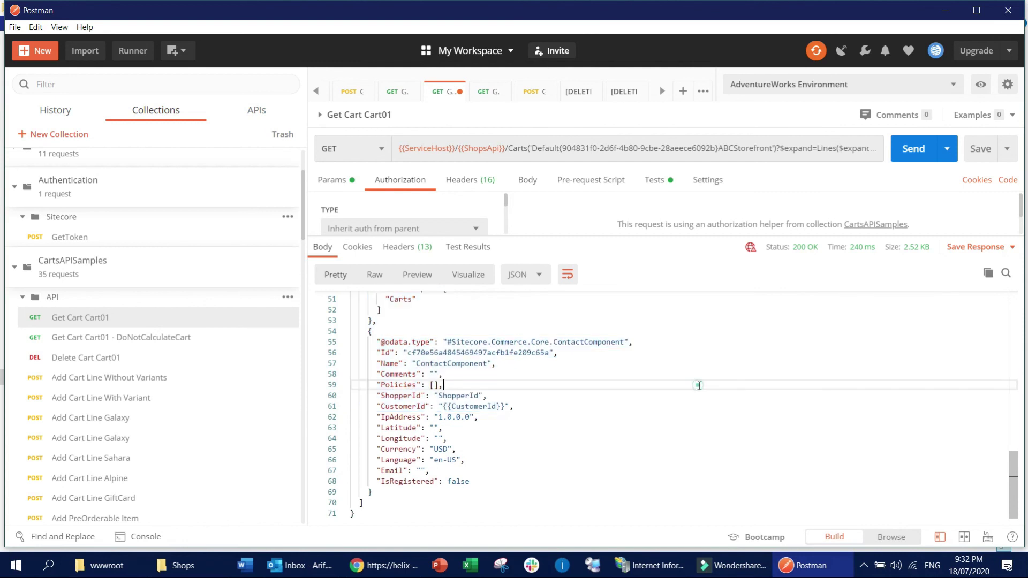